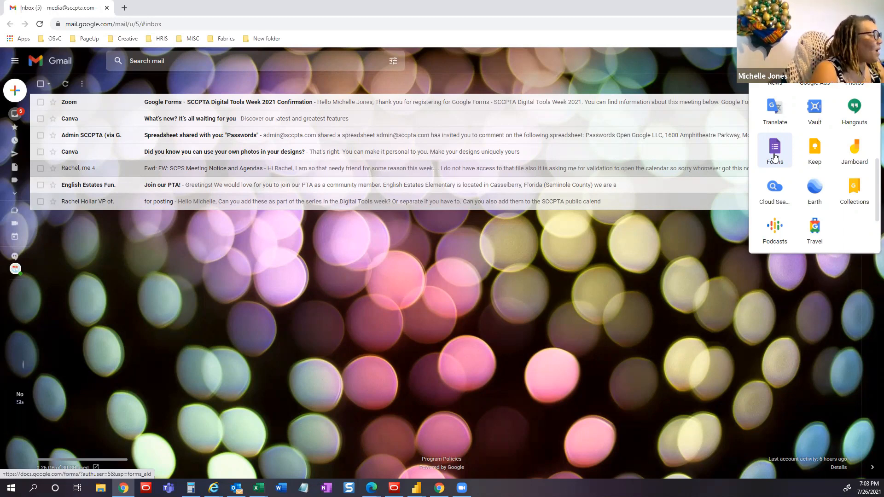
- Launch Google Forms in a new tab from Gmail's Google apps panel
click(816, 60)
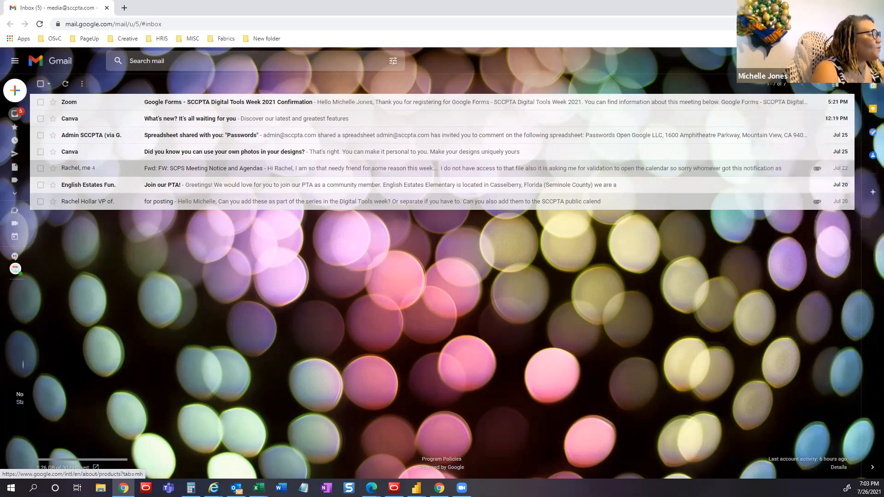
click(817, 61)
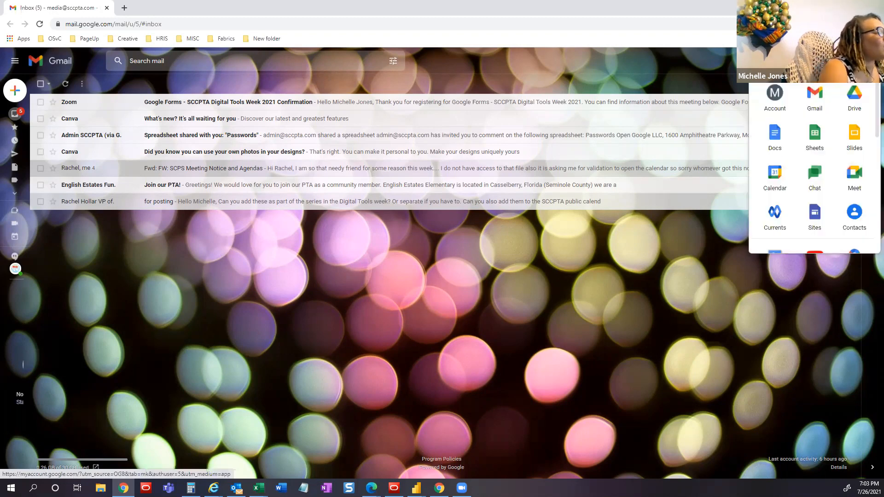
scroll(824, 123, down, 2)
scroll(822, 124, down, 3)
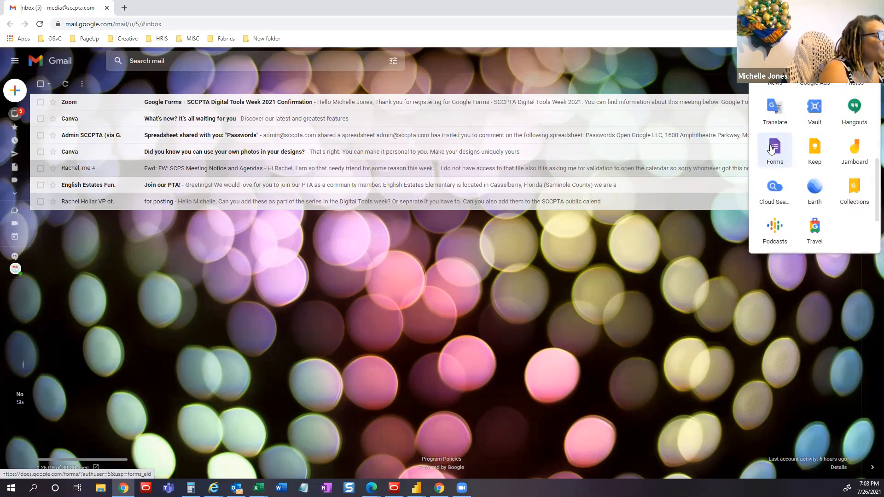
click(776, 149)
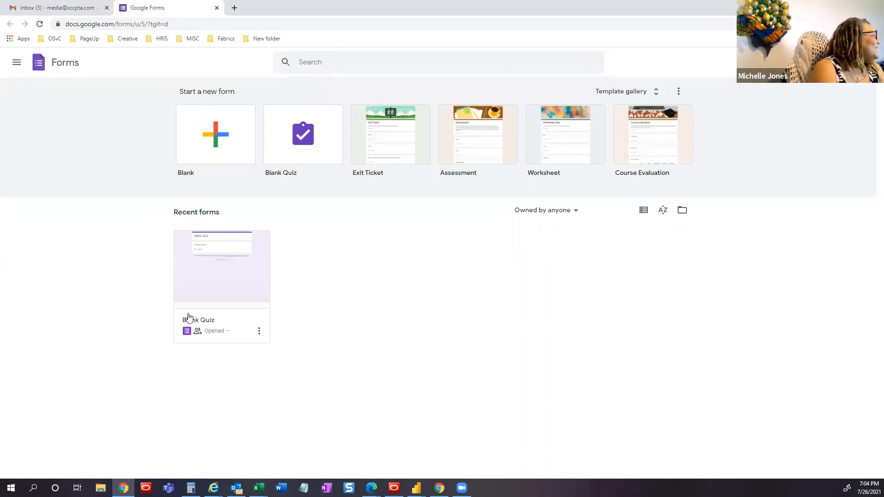
- Create a blank form and title it 'Registration Form'
click(216, 136)
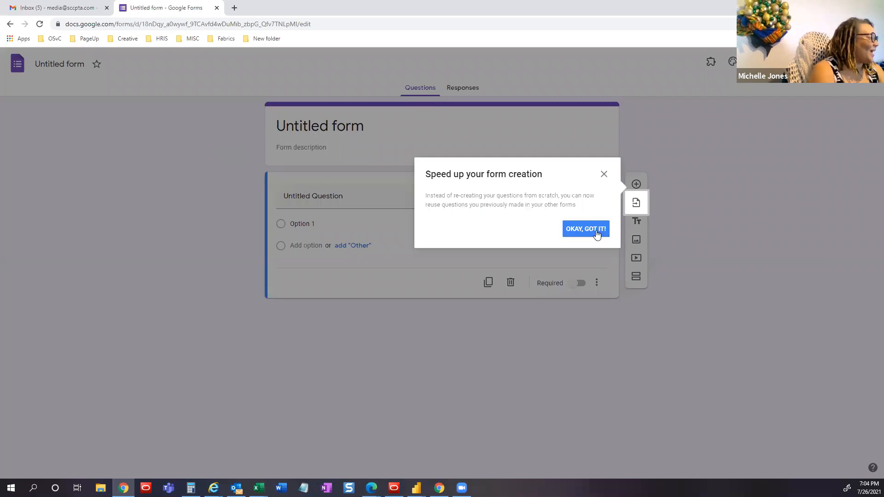
click(603, 174)
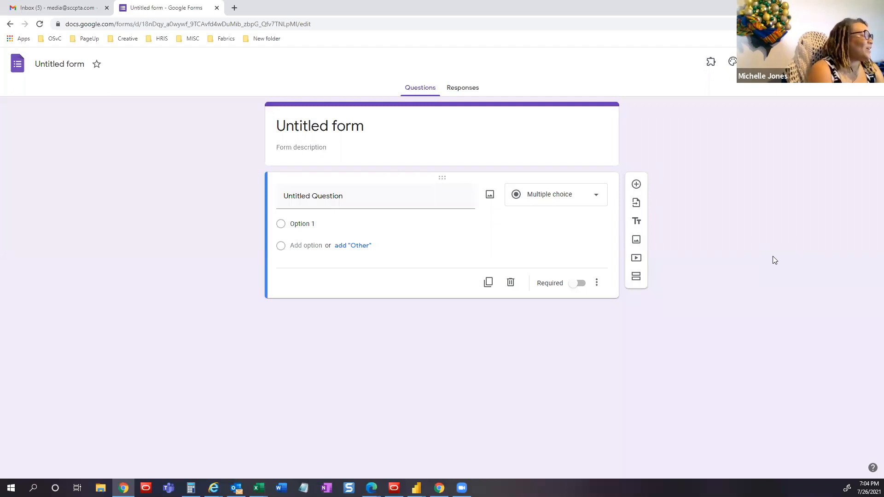
click(367, 122)
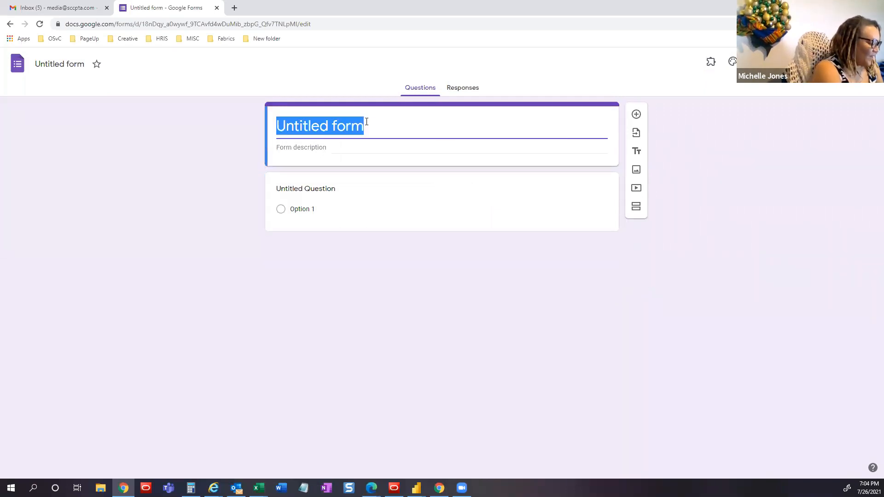
text(Registratio)
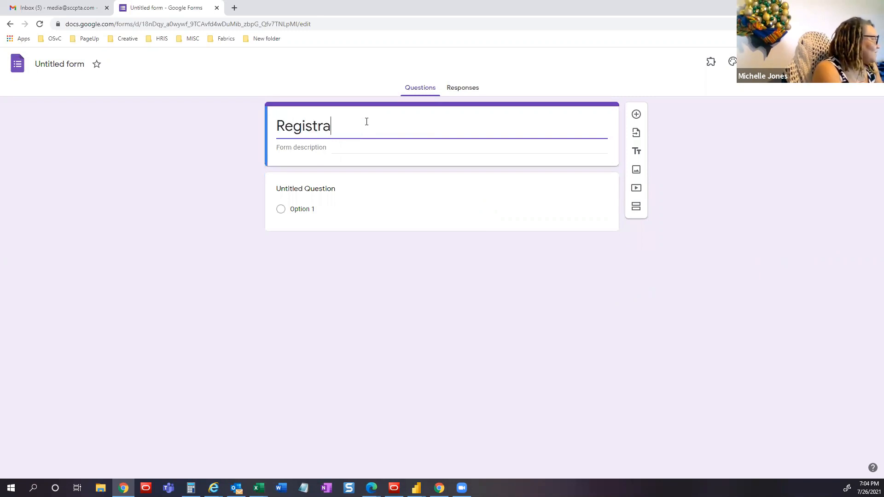
key(BackSpace)
key(BackSpace)
key(BackSpace)
key(BackSpace)
key(BackSpace)
text(ration)
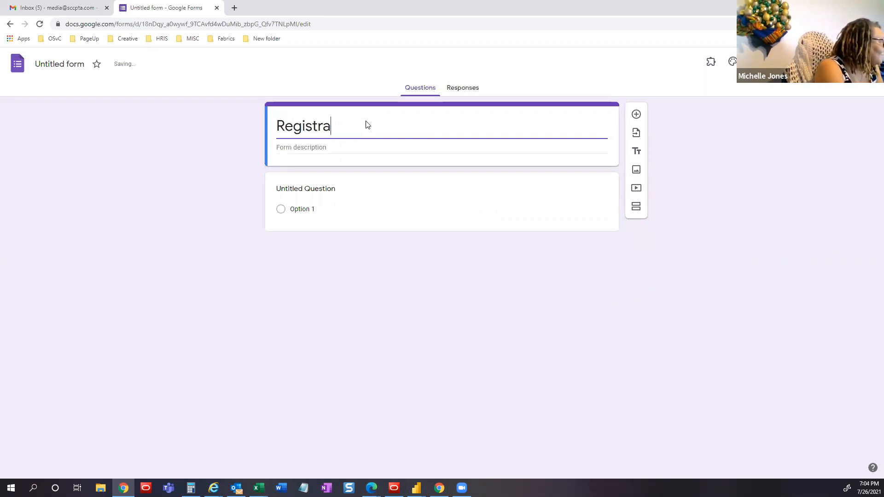
text( Form)
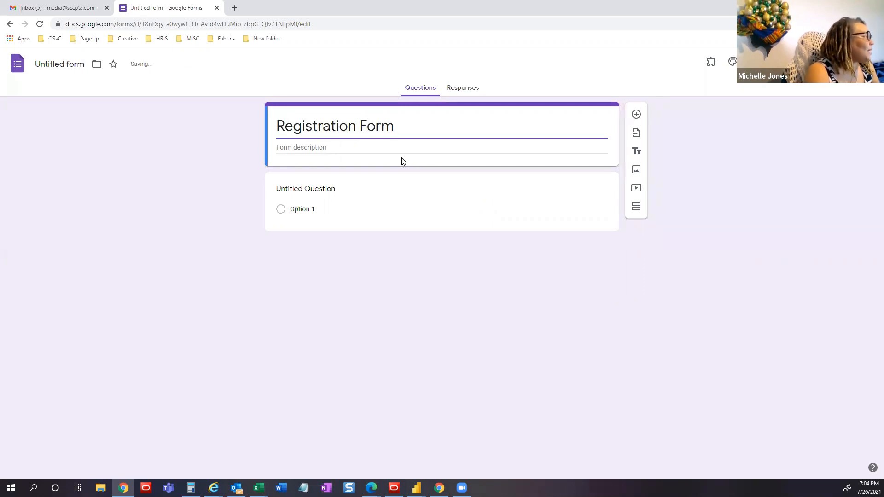
click(356, 147)
click(341, 146)
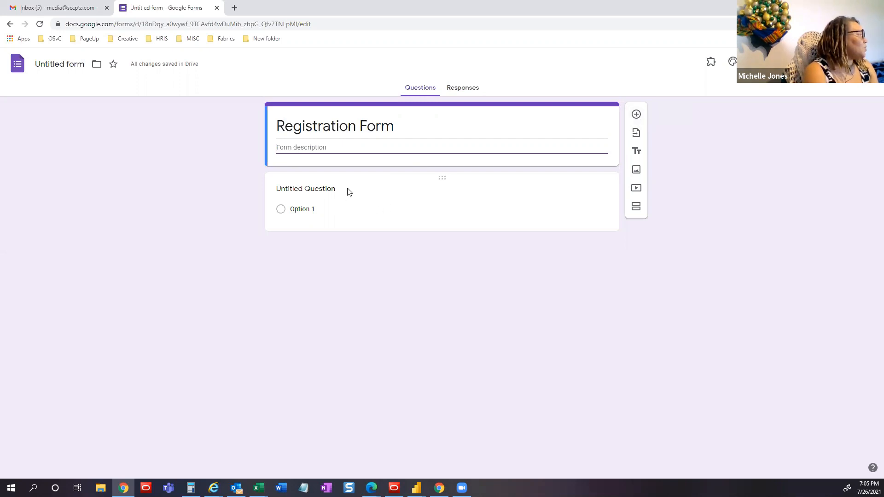
- Rename the first question to 'Full Name' and mark it required
click(329, 193)
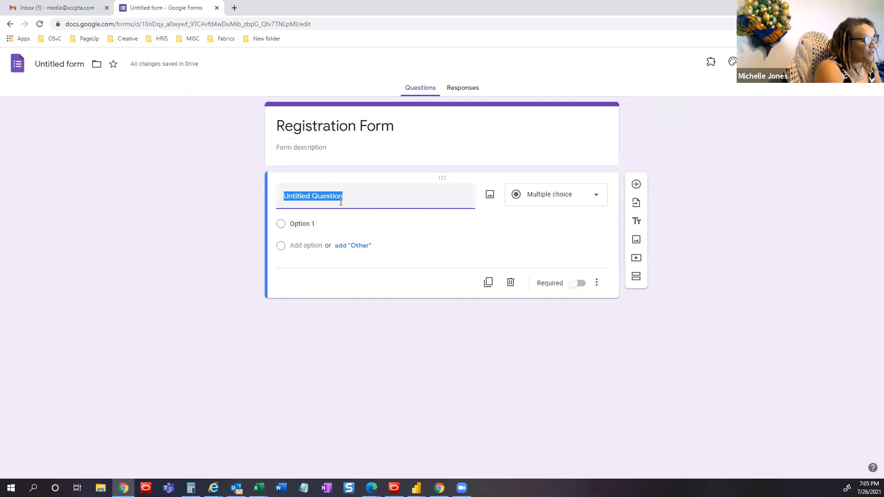
text(Question)
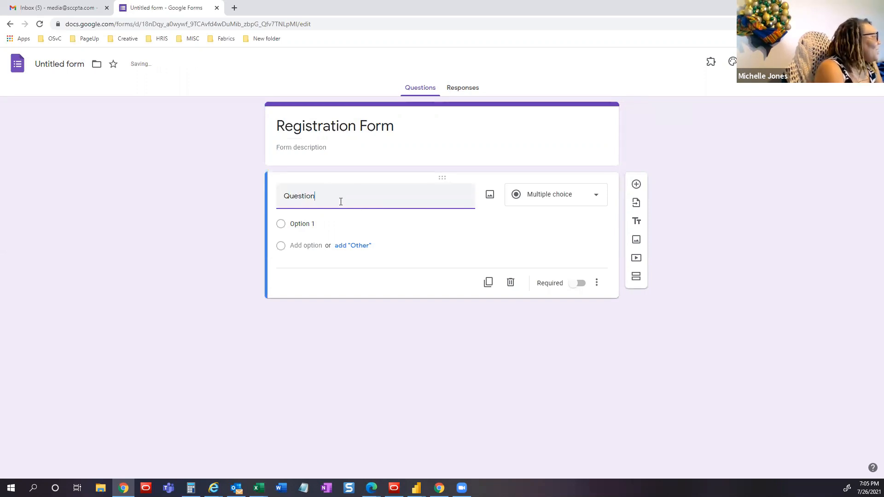
key(BackSpace)
key(BackSpace)
key(BackSpace)
key(BackSpace)
key(BackSpace)
key(BackSpace)
key(BackSpace)
key(BackSpace)
text(Ful)
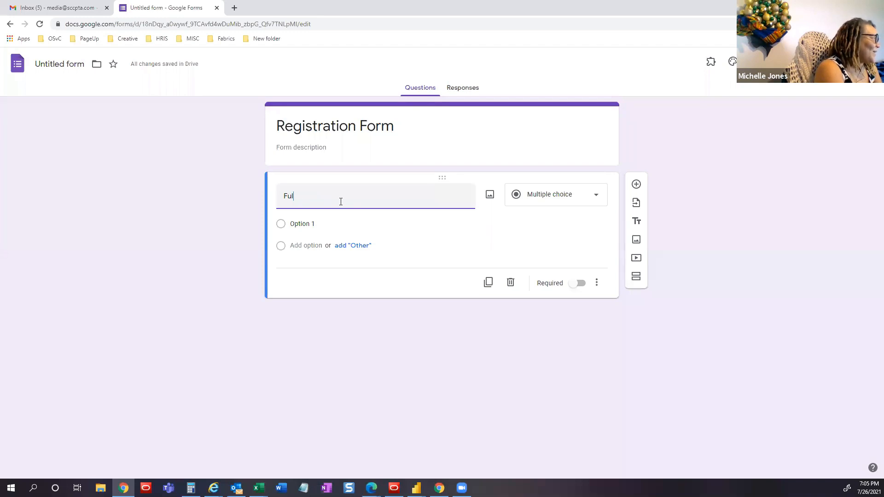
text(l Name)
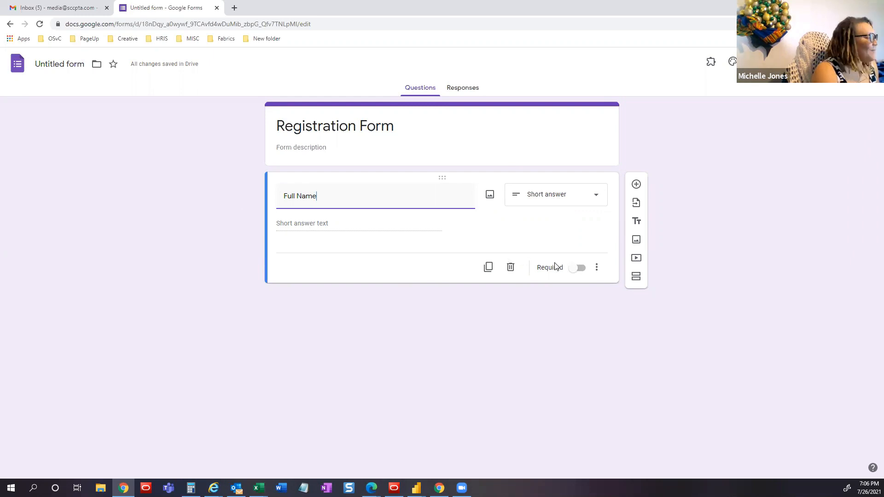
click(578, 269)
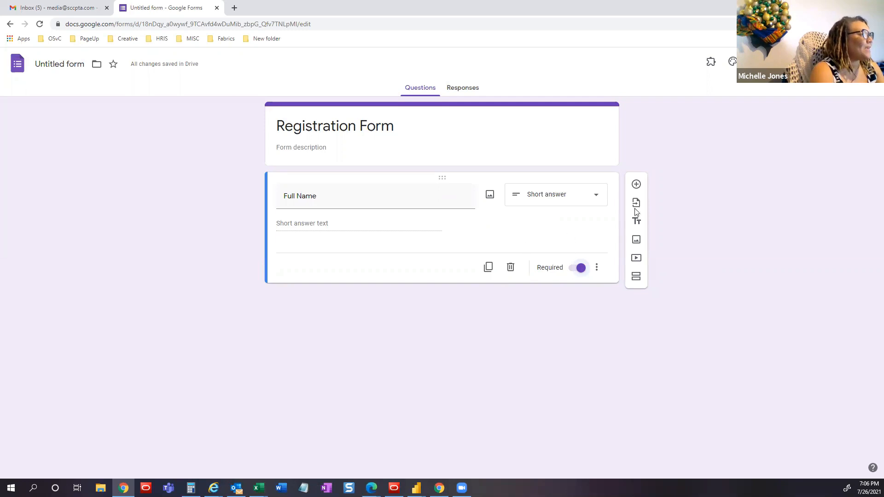
- Add an 'Email Address' question below Full Name and set its type to Short answer
click(636, 184)
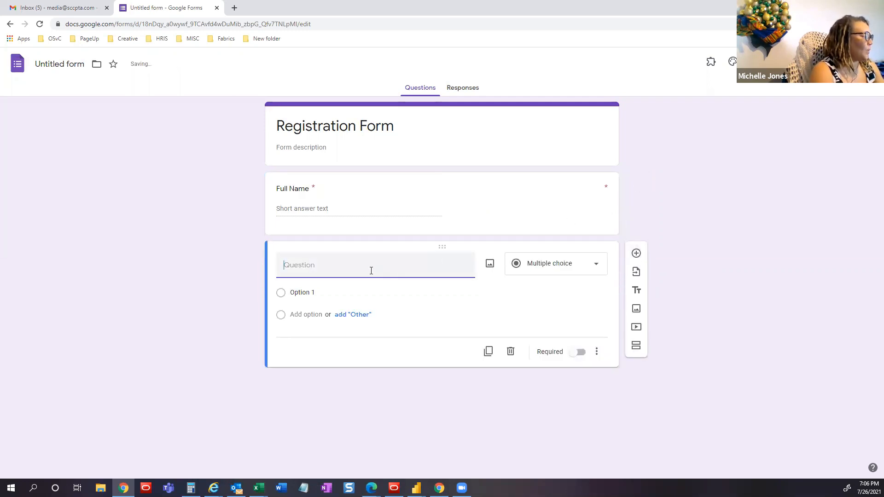
text(Ea)
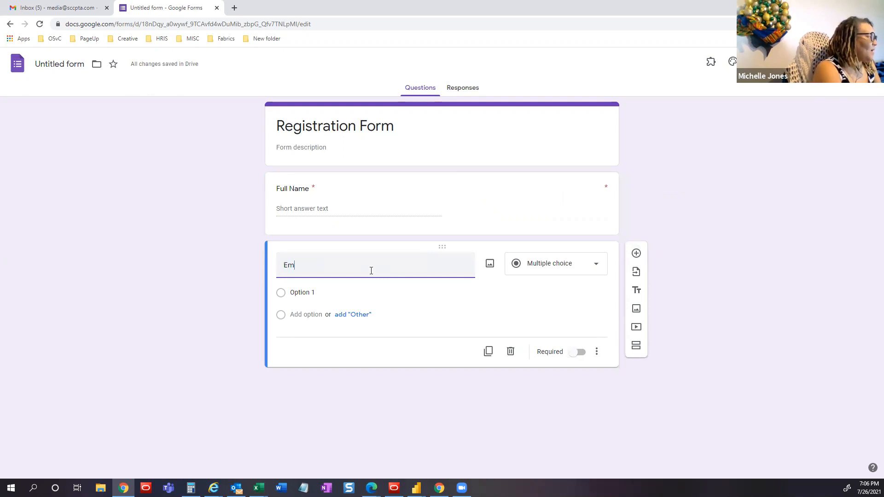
text(mail Addre)
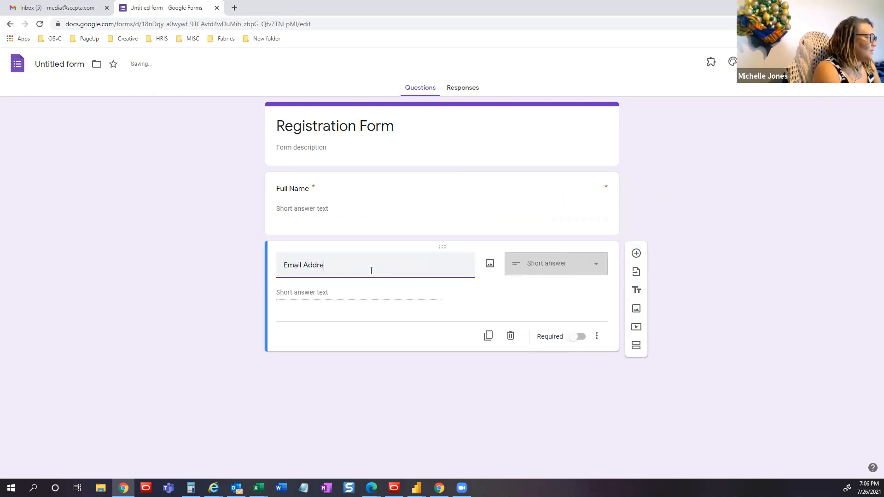
text(ss)
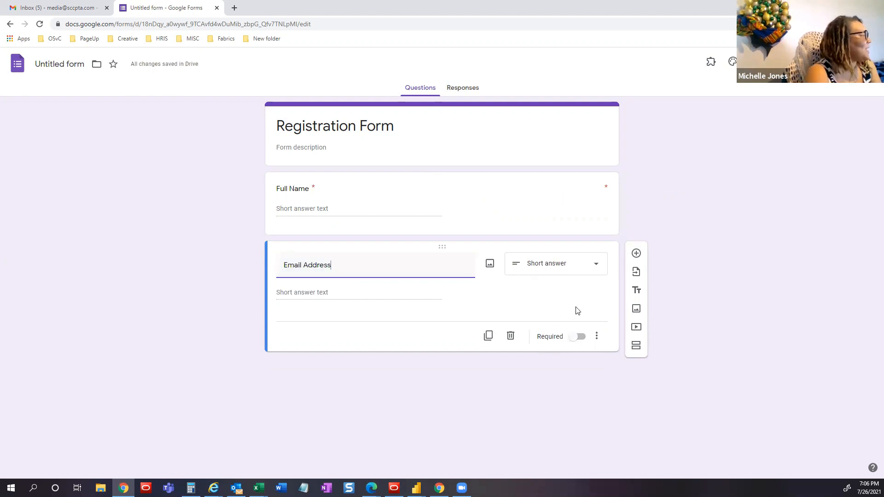
click(597, 267)
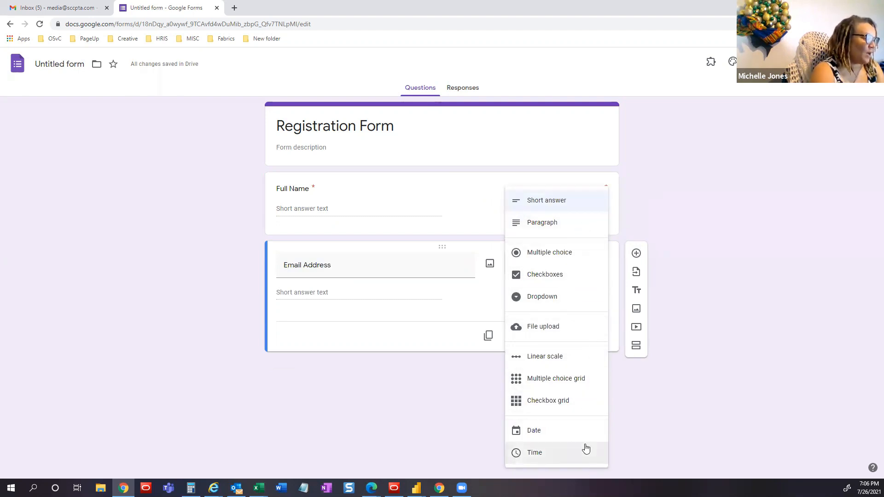
click(579, 202)
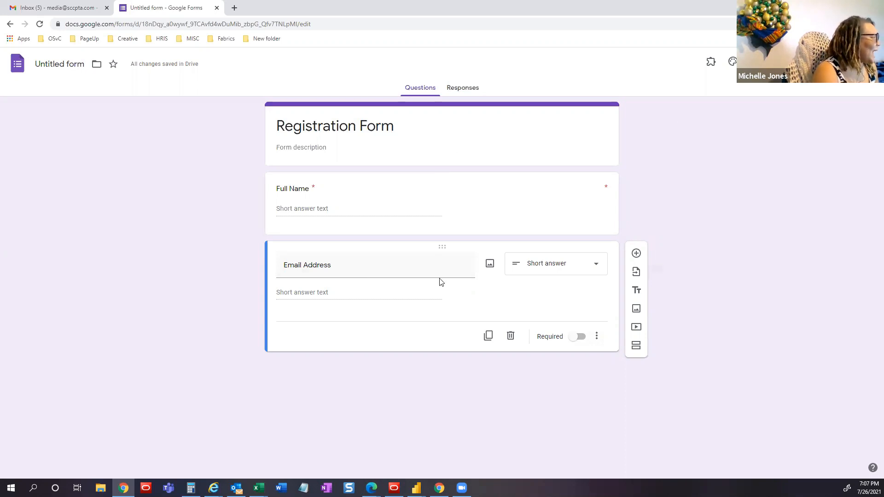
- Set the theme colour to light blue and the font style to Playful
click(733, 63)
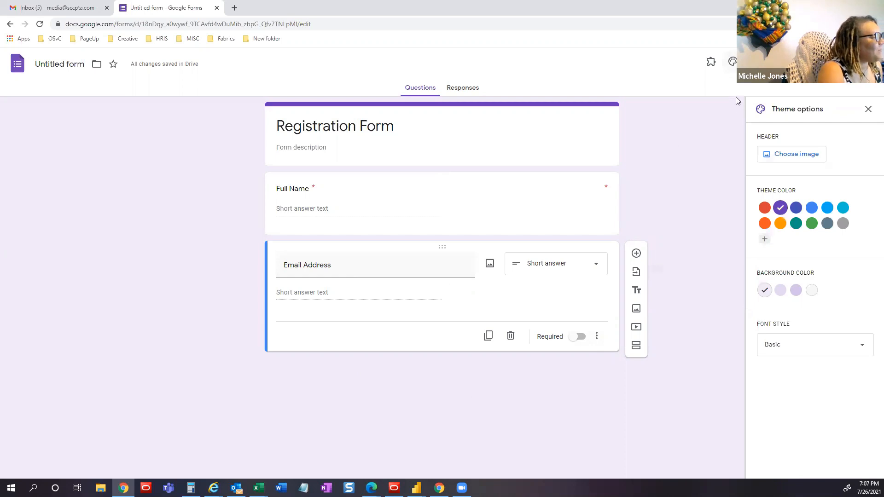
click(827, 208)
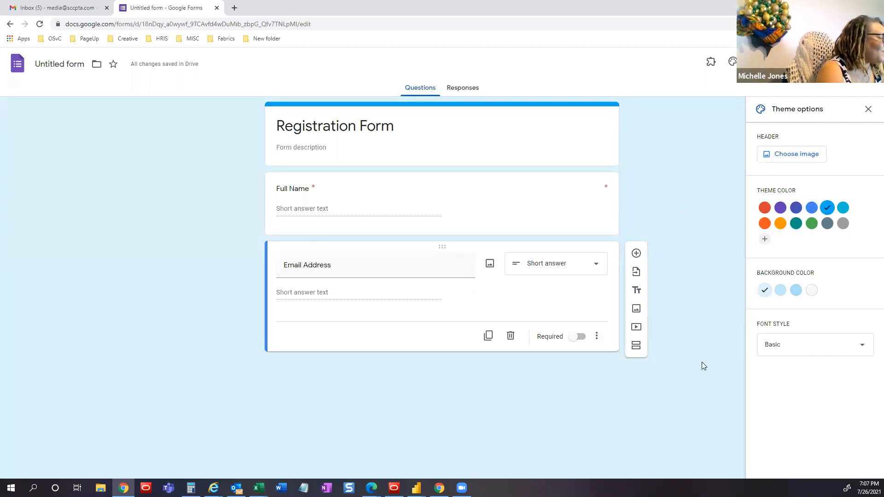
click(838, 349)
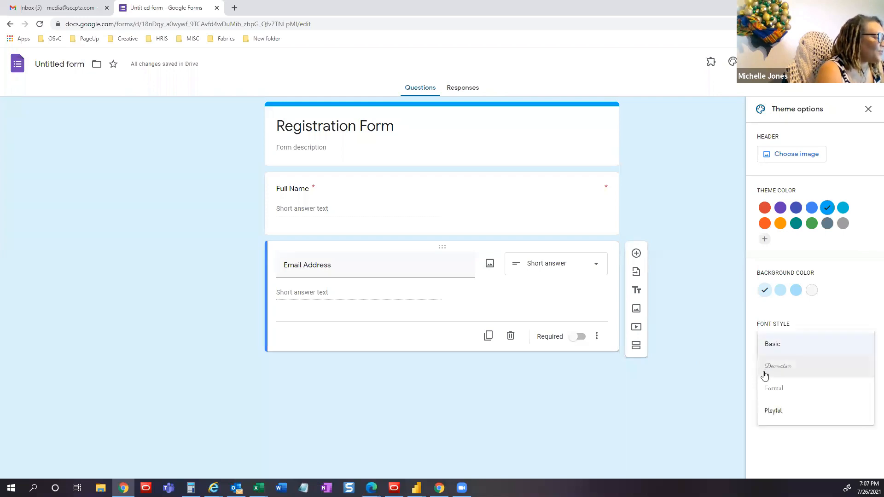
click(782, 415)
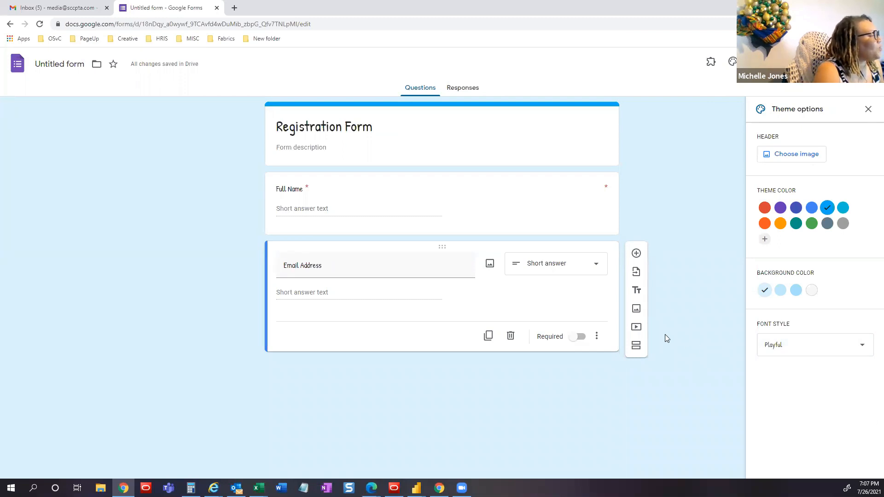
click(787, 158)
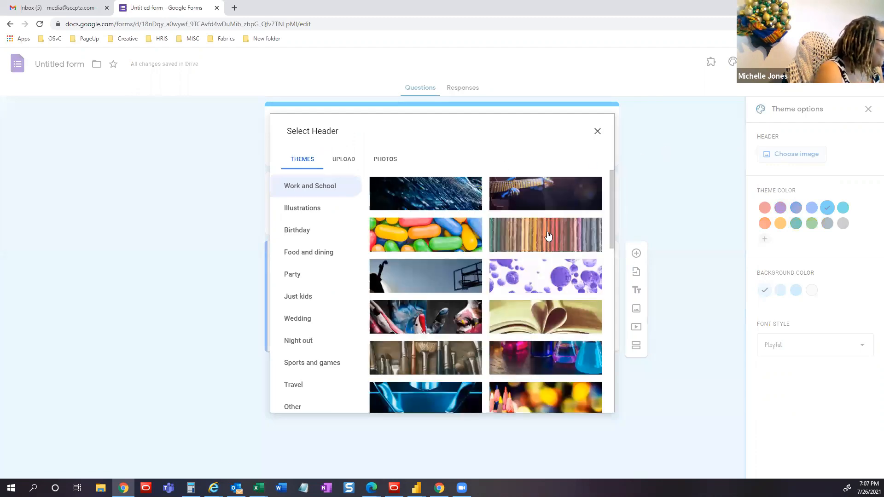
- Insert the blue particles header image, then remove it so no header remains
click(446, 193)
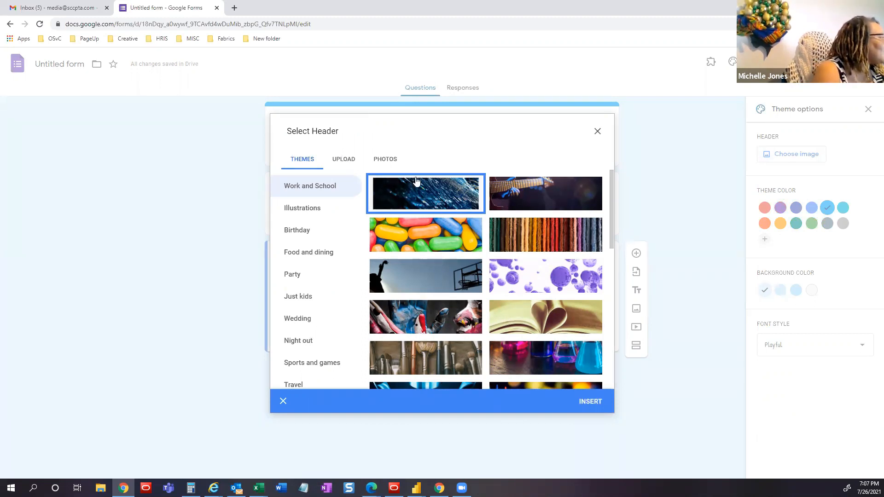
click(440, 208)
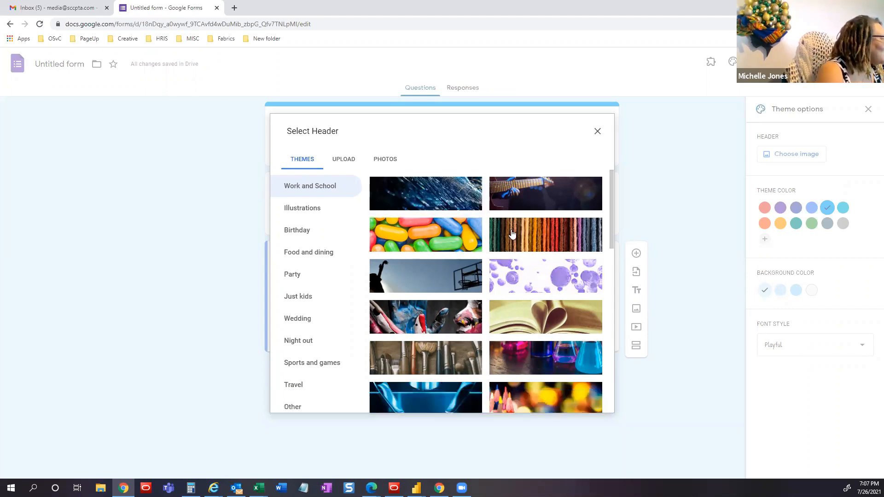
scroll(506, 294, down, 5)
scroll(505, 293, up, 6)
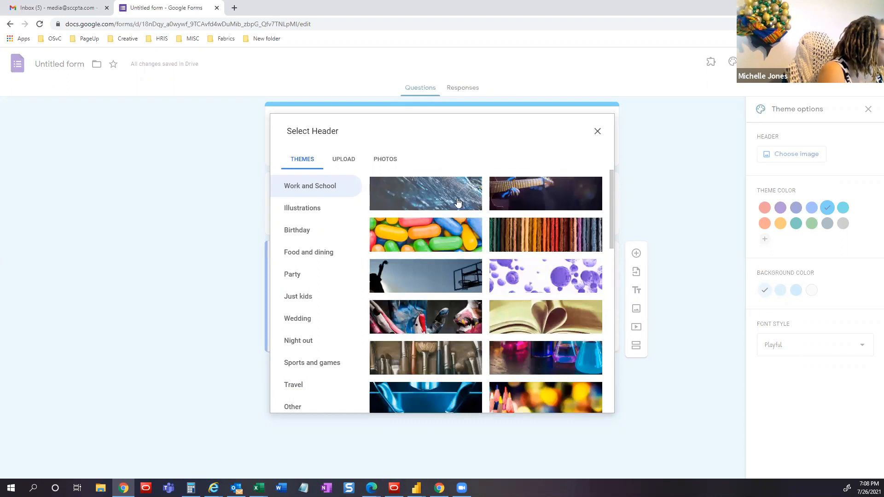
click(458, 198)
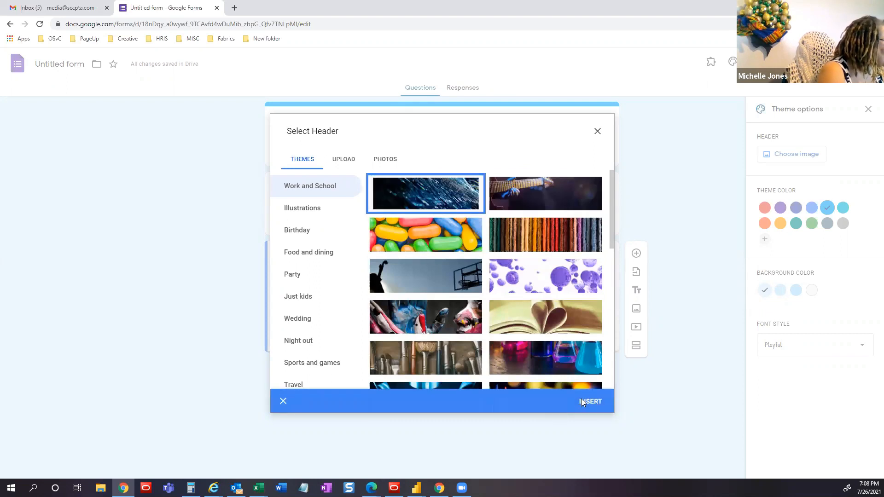
click(581, 402)
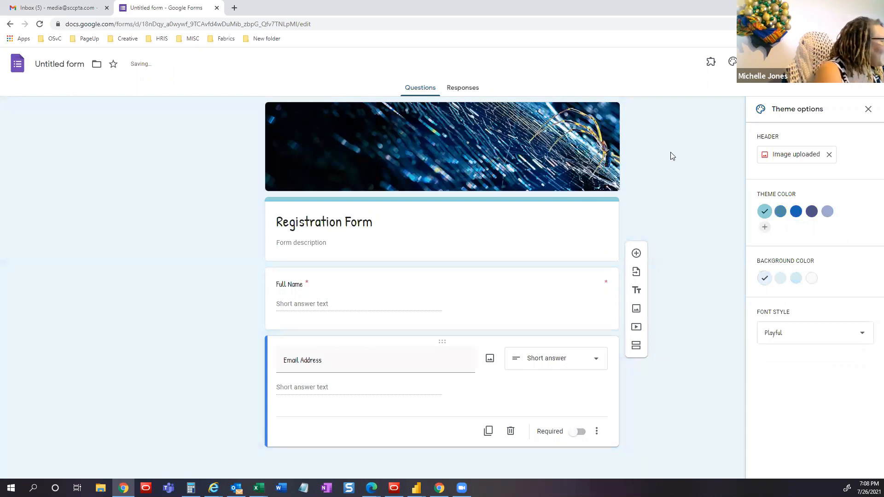
click(829, 155)
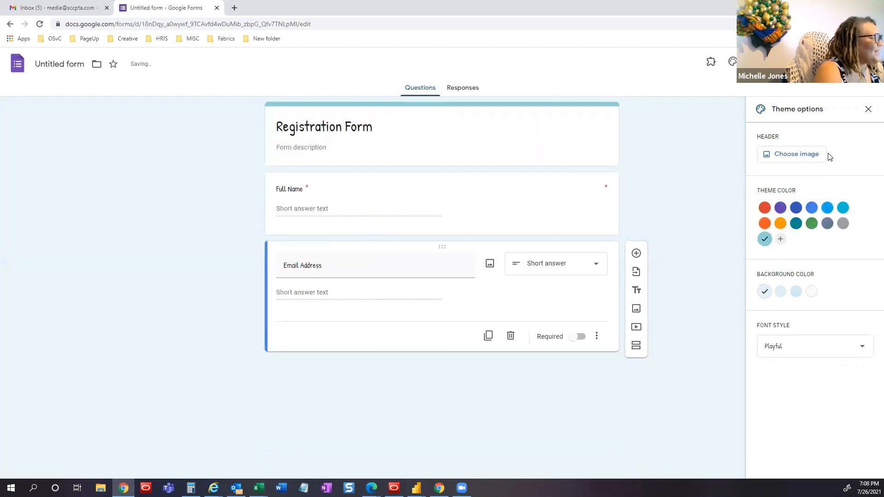
- Use the rocky river photo from the Travel gallery as the form header
click(802, 151)
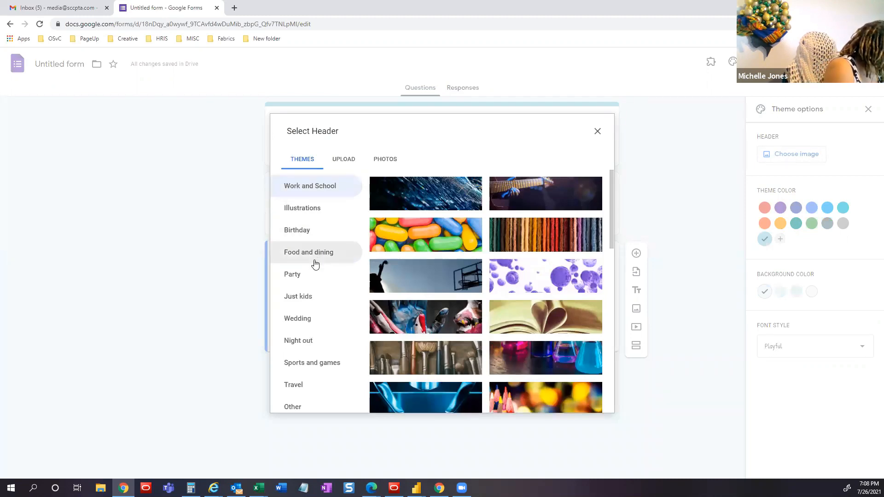
click(303, 389)
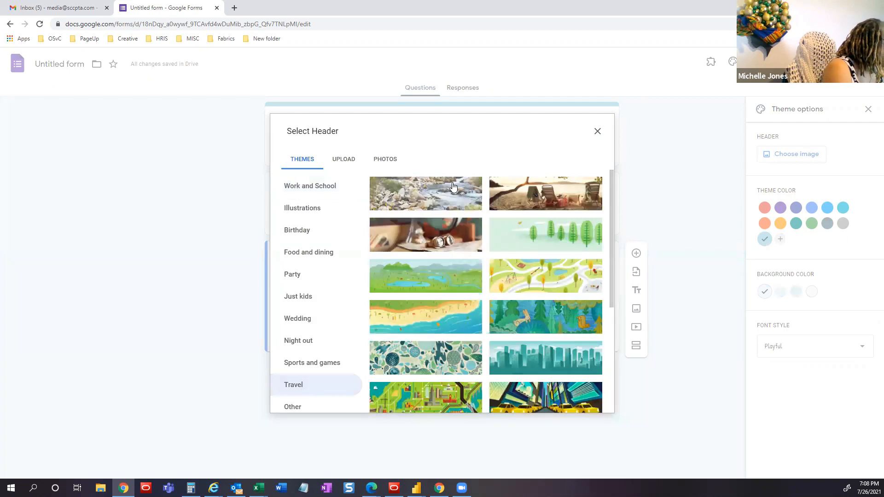
click(450, 198)
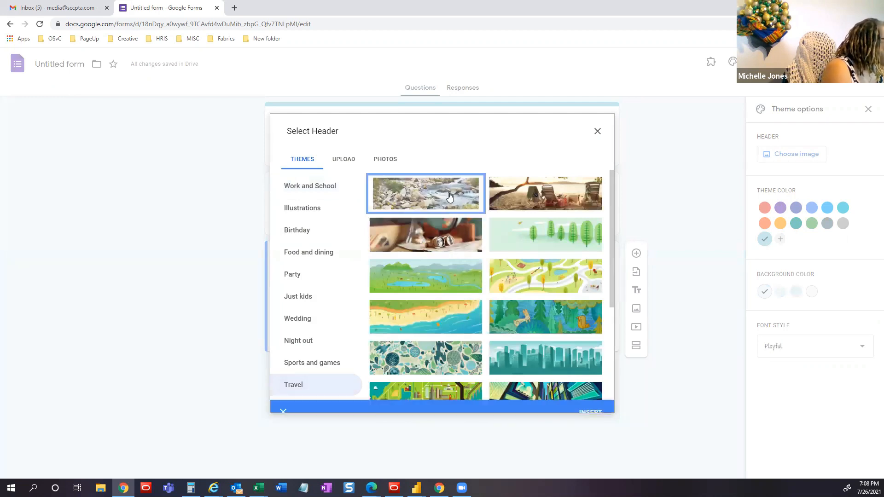
click(591, 403)
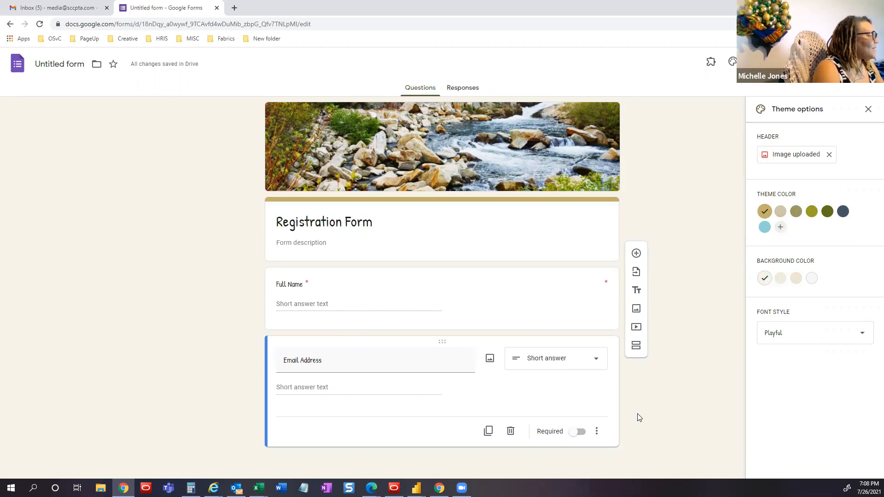
- Add a multiple-choice question 'What type of water do you enjoy' with Ocean, Pool, Lake and Other
click(637, 254)
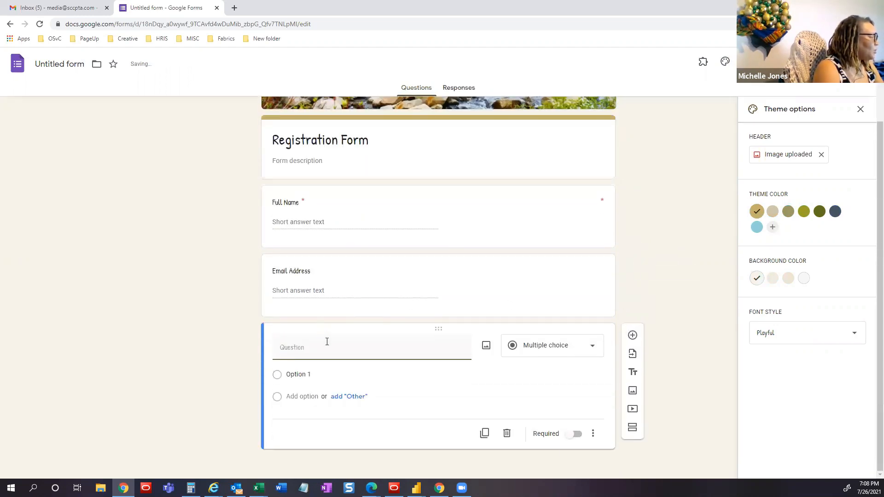
click(328, 348)
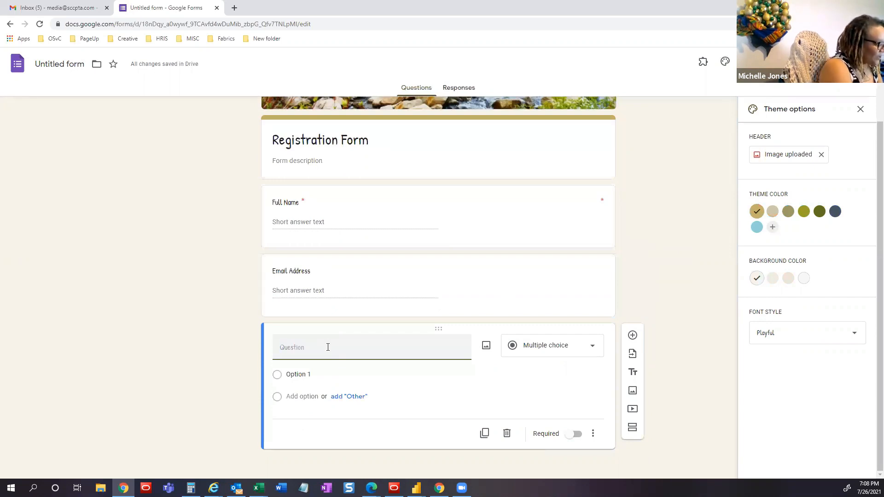
text(What type of)
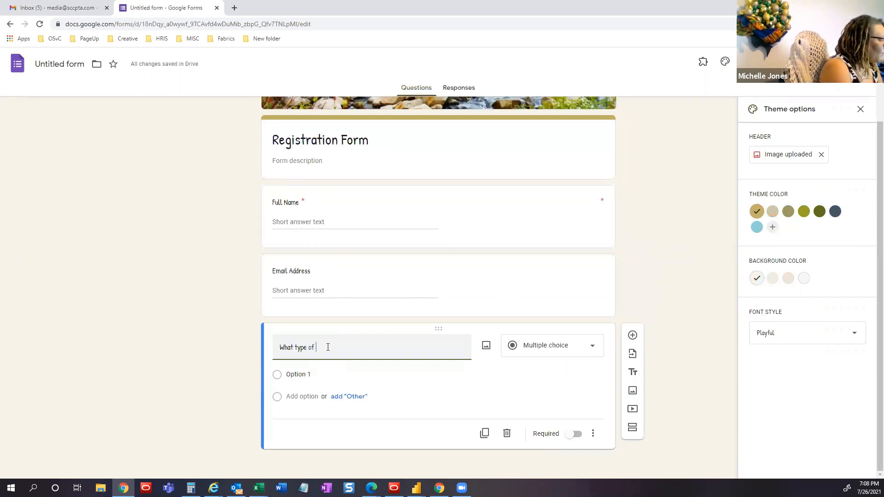
text( water do you enjoy)
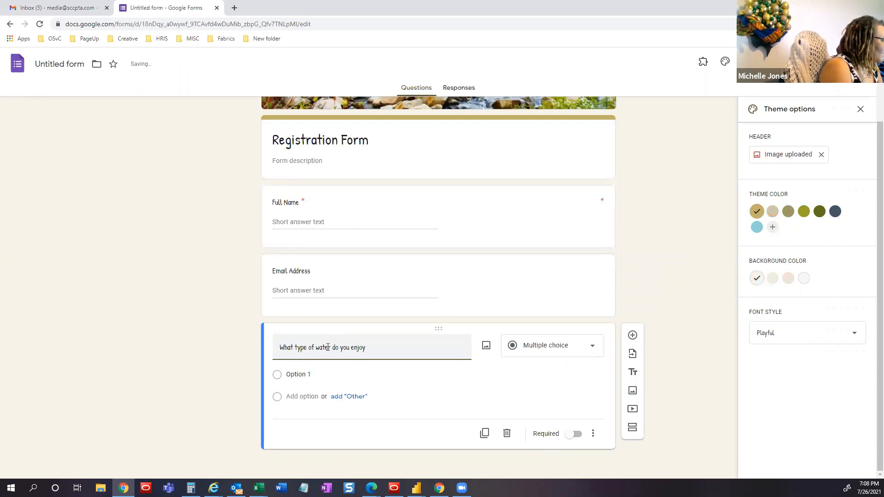
click(326, 374)
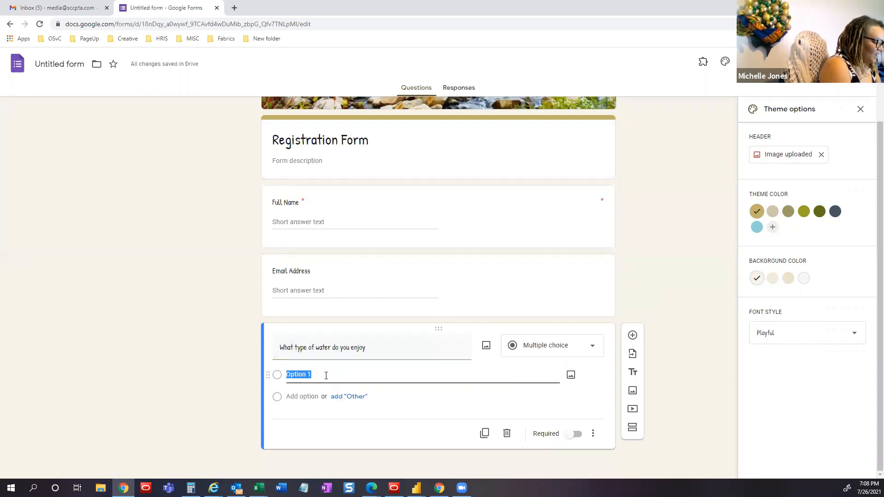
text(Ocean)
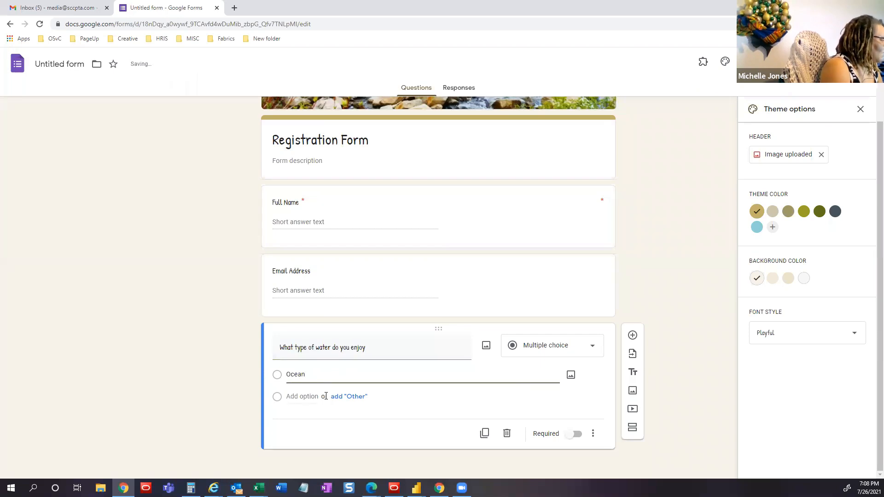
click(297, 397)
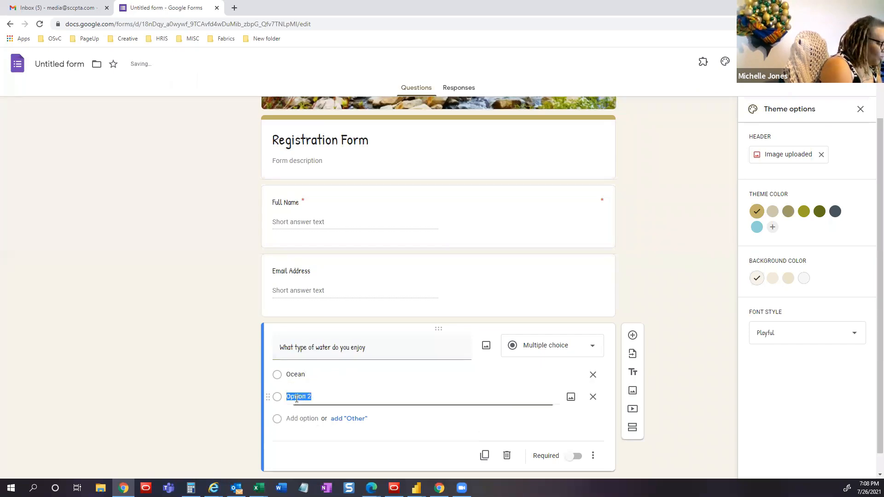
text(Pool)
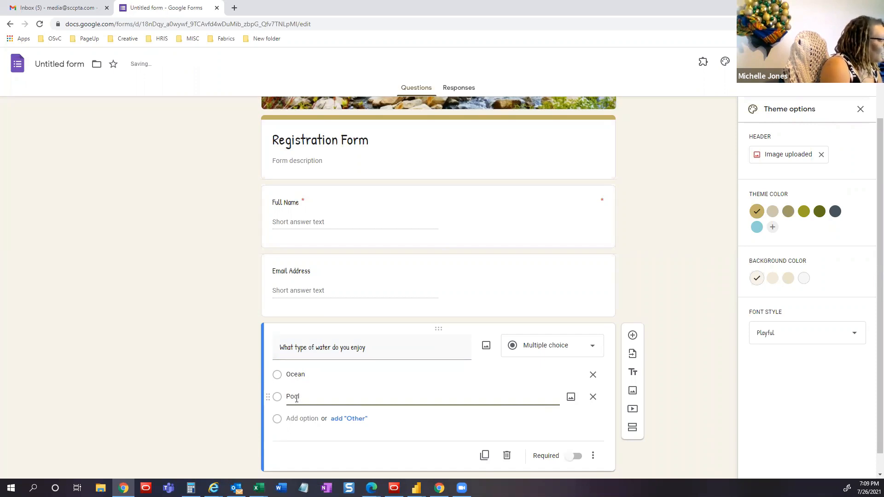
click(297, 418)
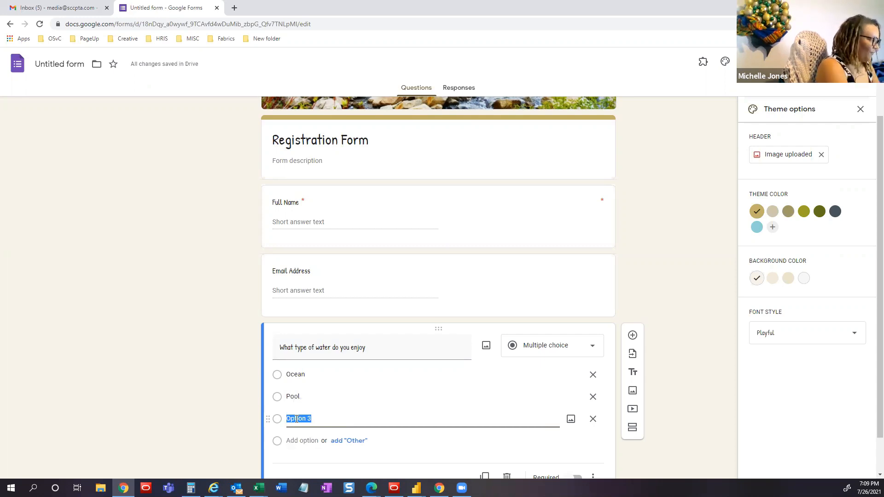
text(L)
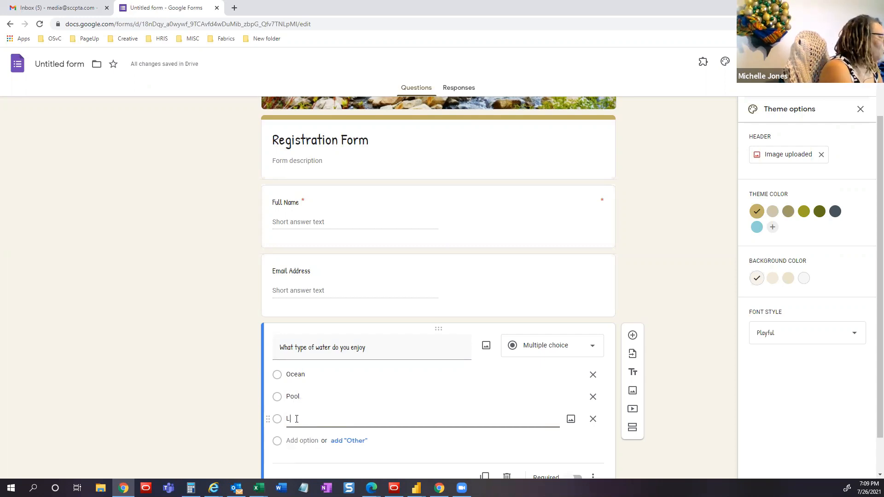
text(ake)
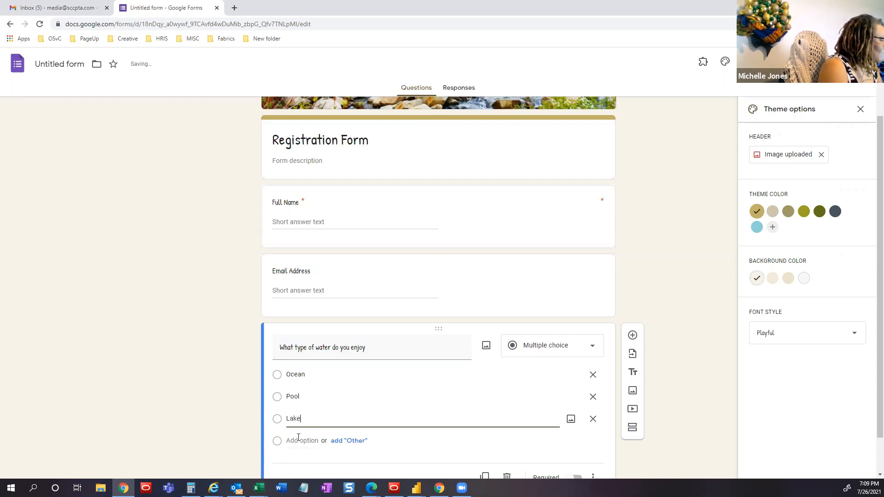
click(343, 442)
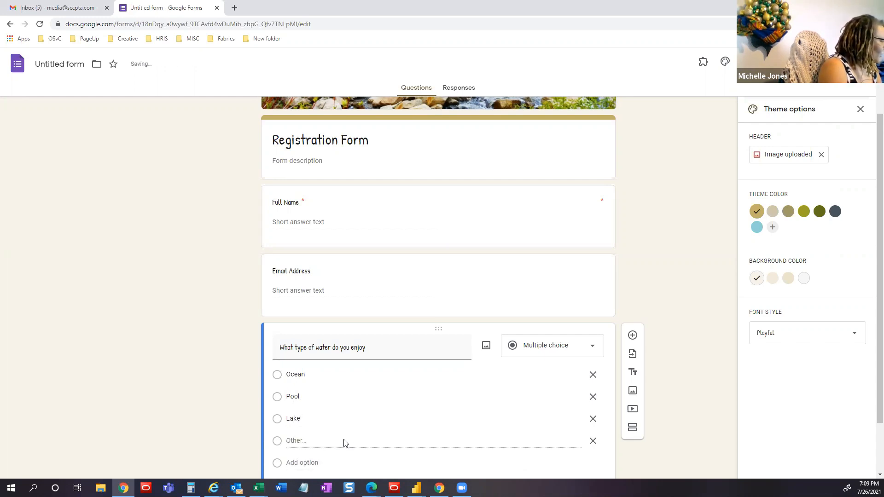
scroll(678, 405, down, 2)
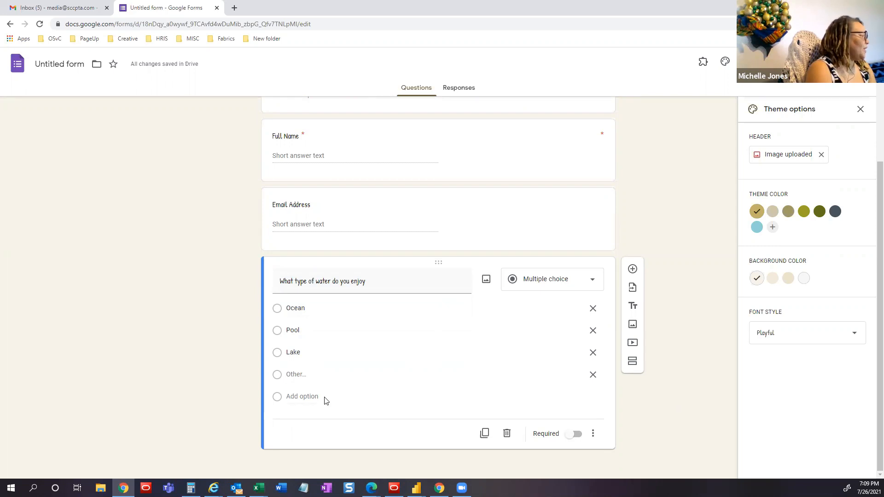
- Switch on Required for the water question
click(573, 435)
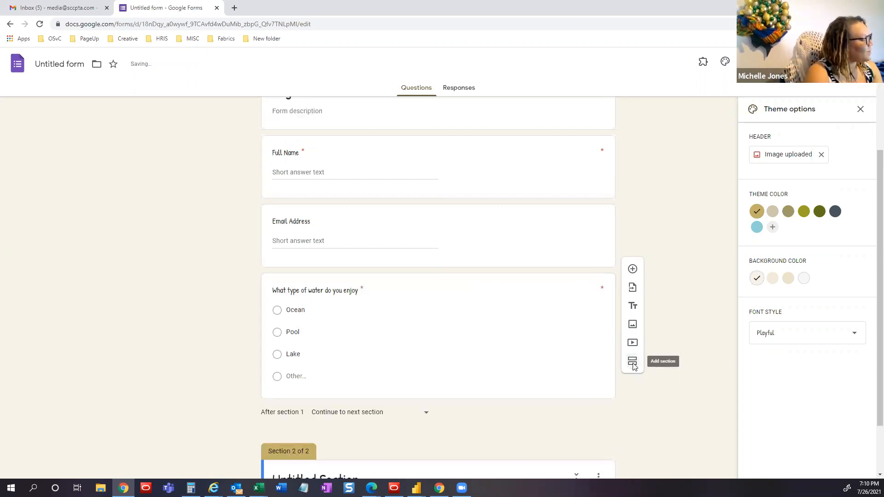
- Insert a second section and name it 'To be completed by student'
click(632, 364)
scroll(607, 376, up, 3)
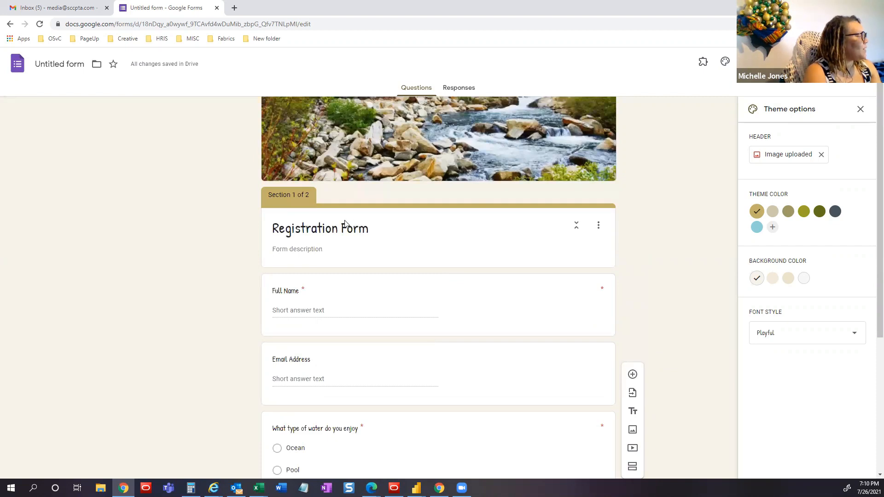
scroll(335, 249, down, 2)
scroll(335, 249, down, 3)
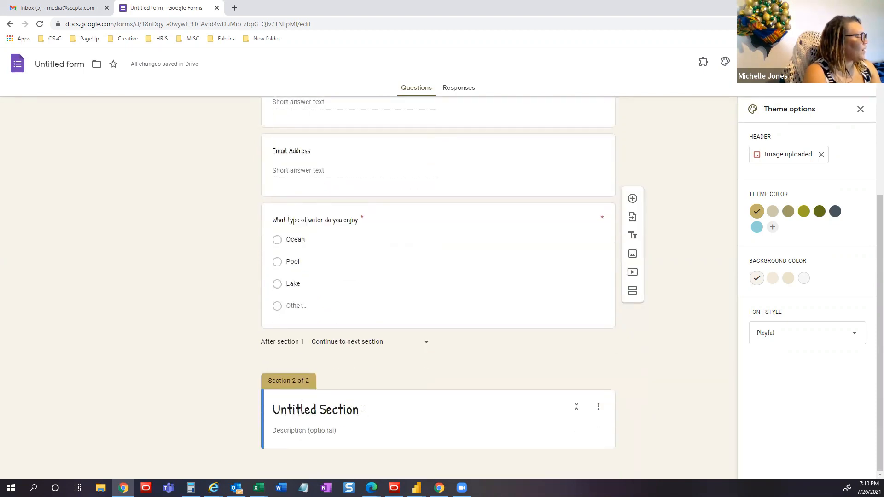
click(363, 408)
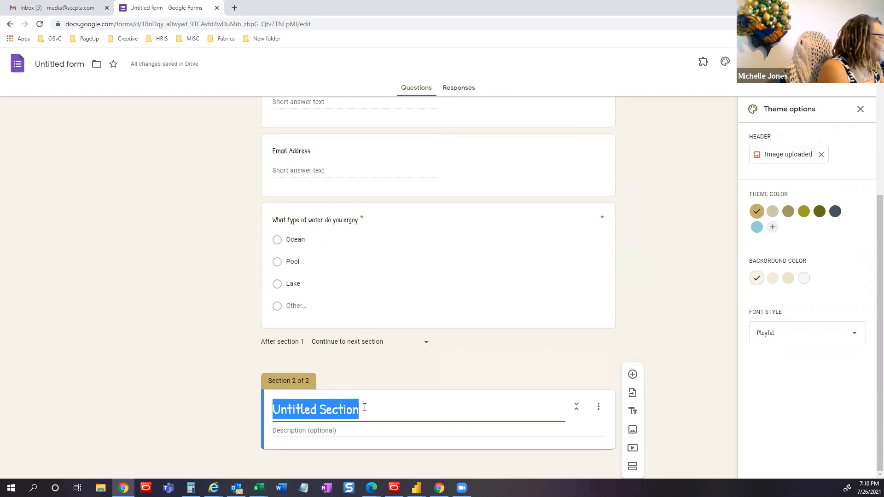
text(To be )
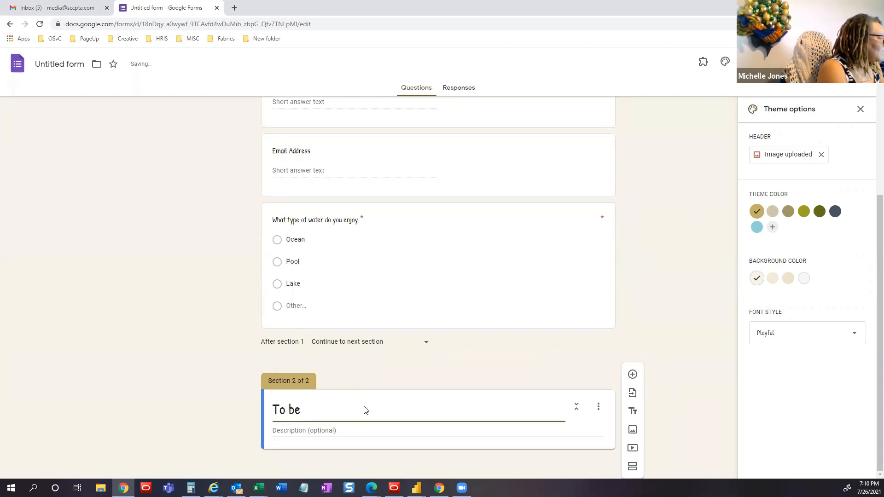
text(completed by student)
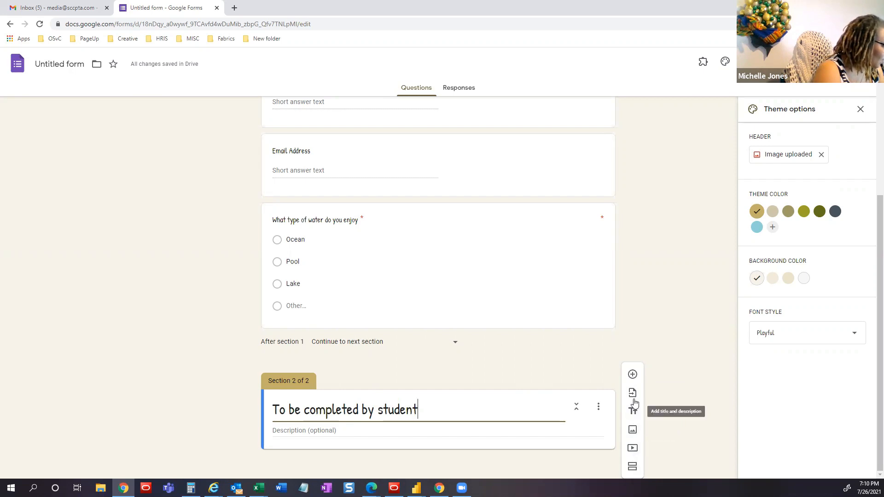
- Add a question to section 2 and set its type to Checkboxes
click(633, 376)
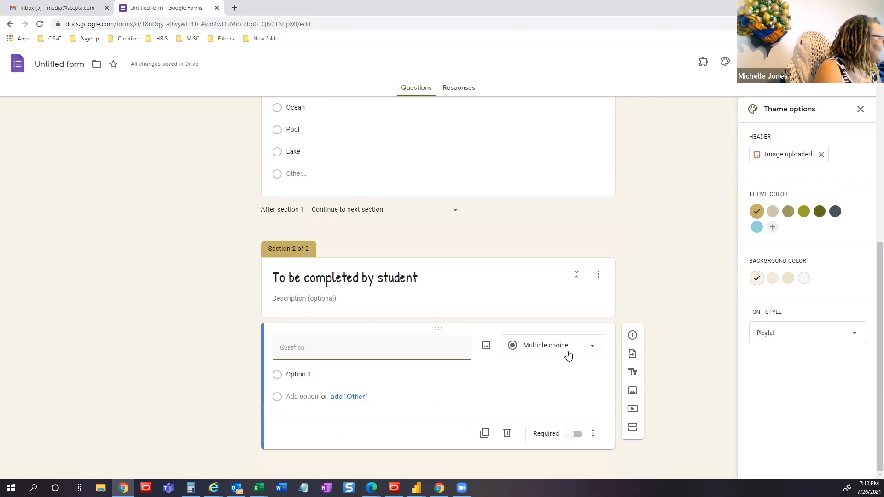
click(570, 355)
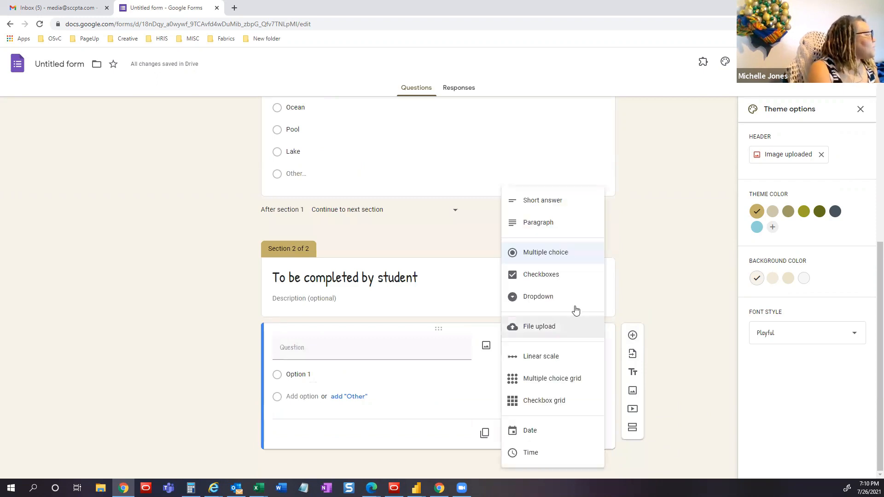
click(550, 275)
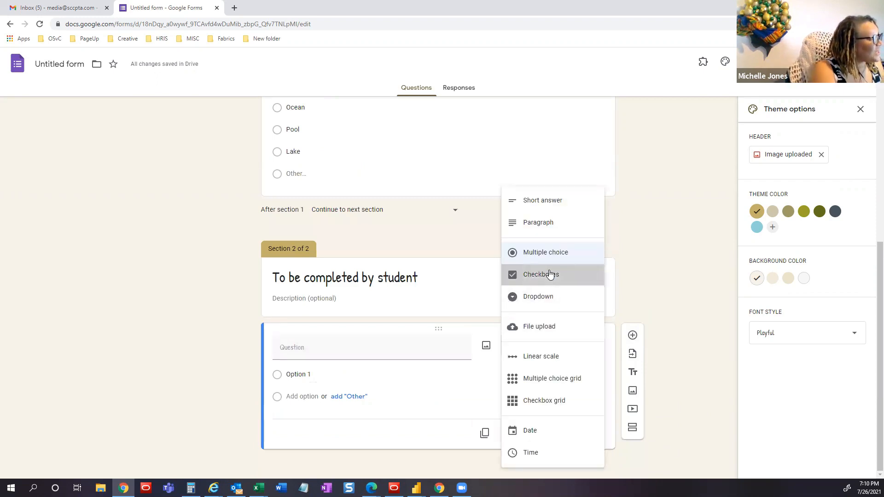
click(333, 354)
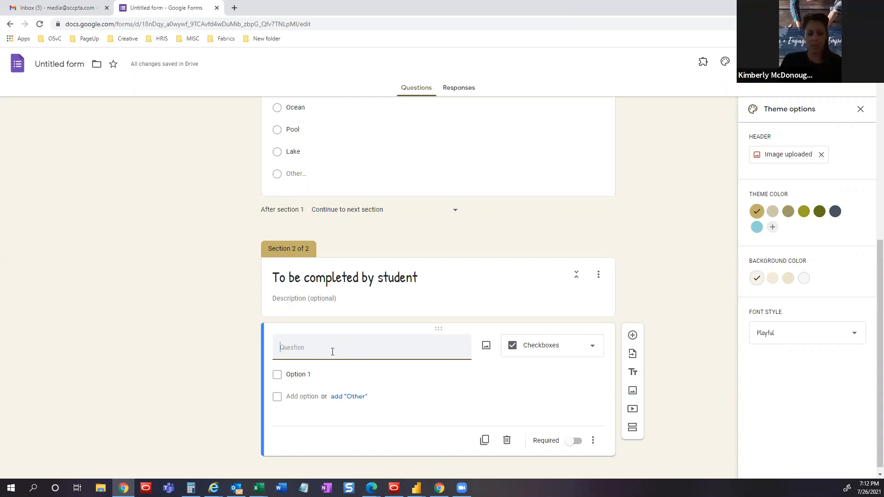
- Title the checkbox question 'What type of Writing Instrument is your favorite' with Crayons, Markers, Pencils and Other
text(What )
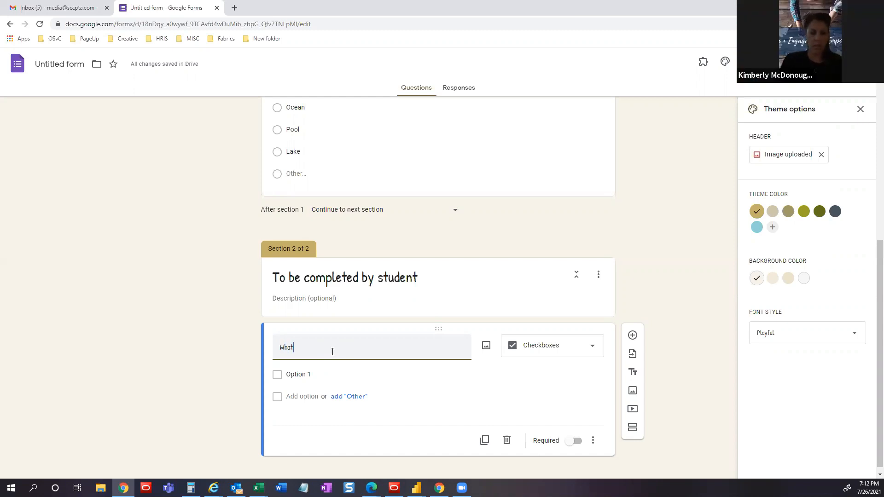
text(type of Writ)
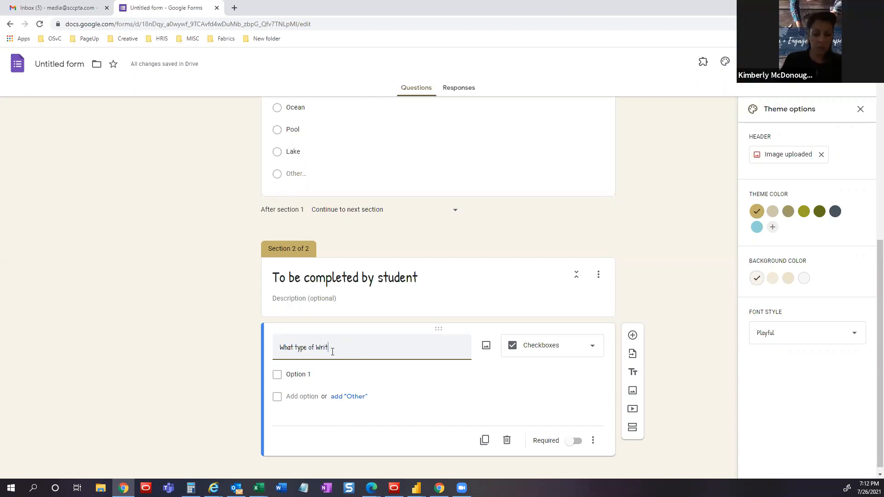
text(ing In)
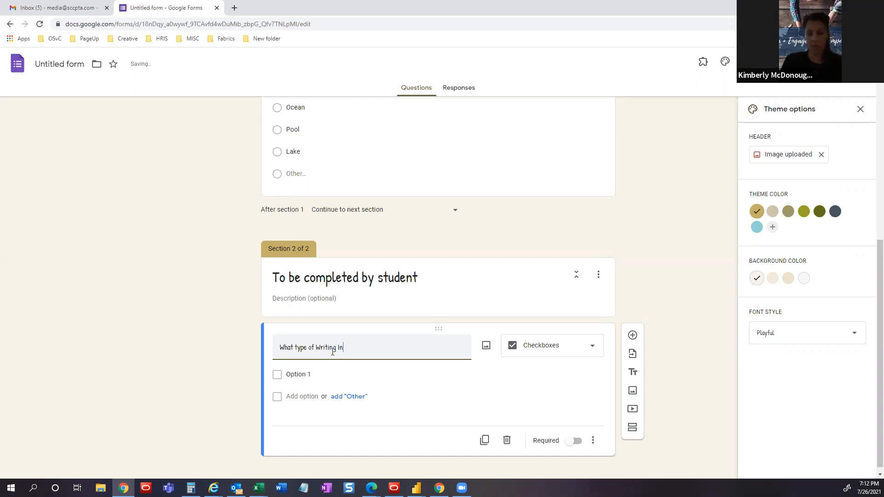
text(strument is y)
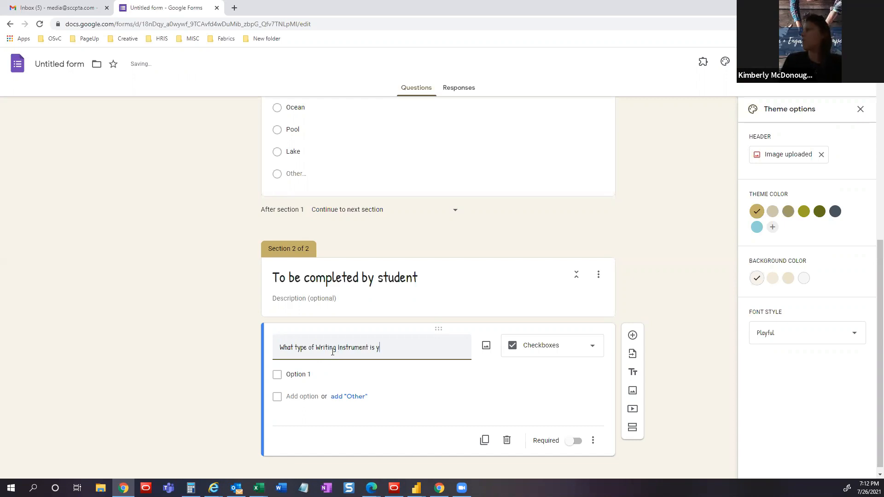
text(our favorite)
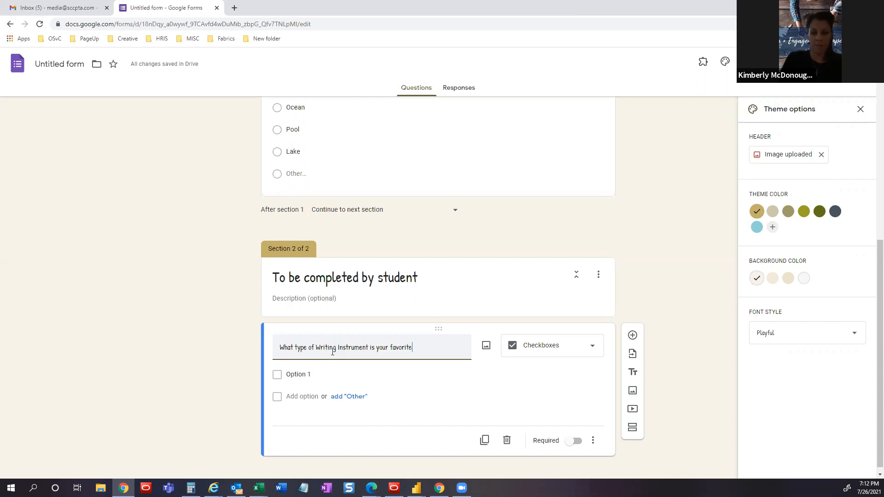
click(306, 375)
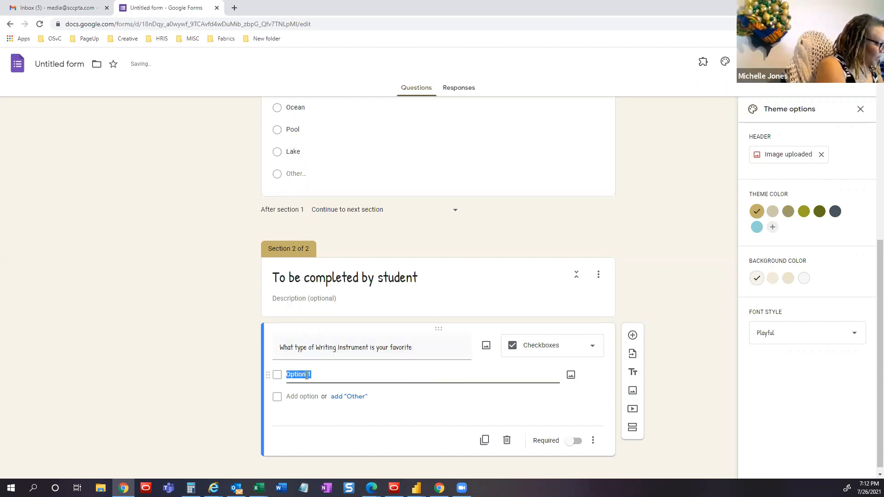
text(Crayons)
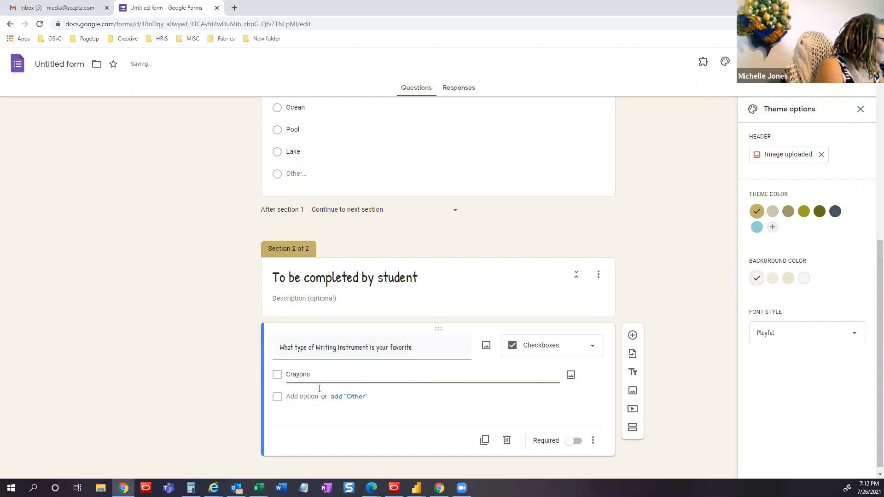
click(312, 397)
text(Markers)
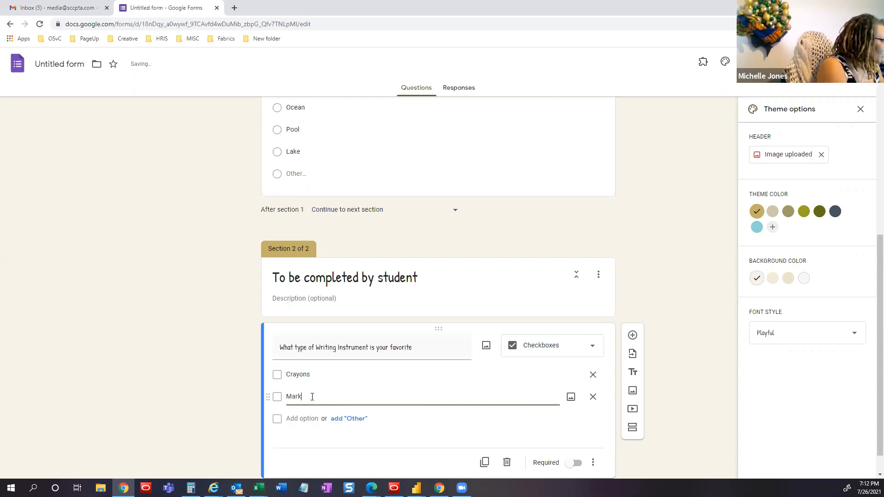
click(300, 419)
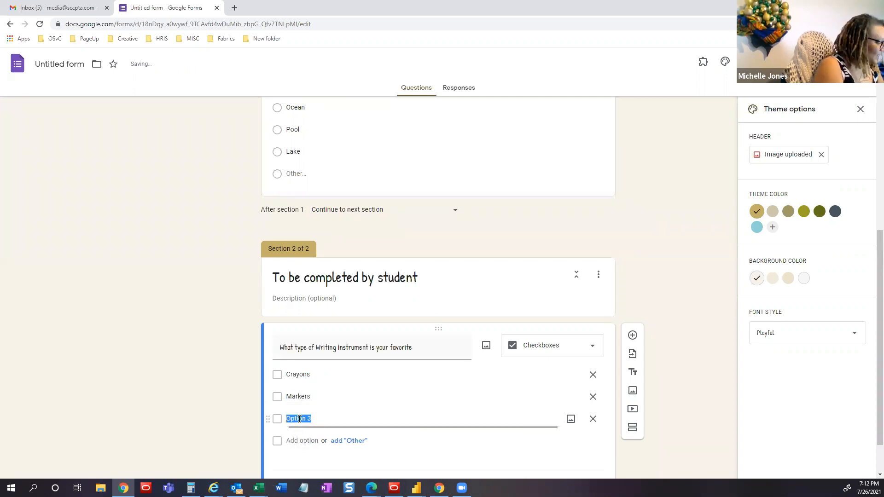
text(Pencils)
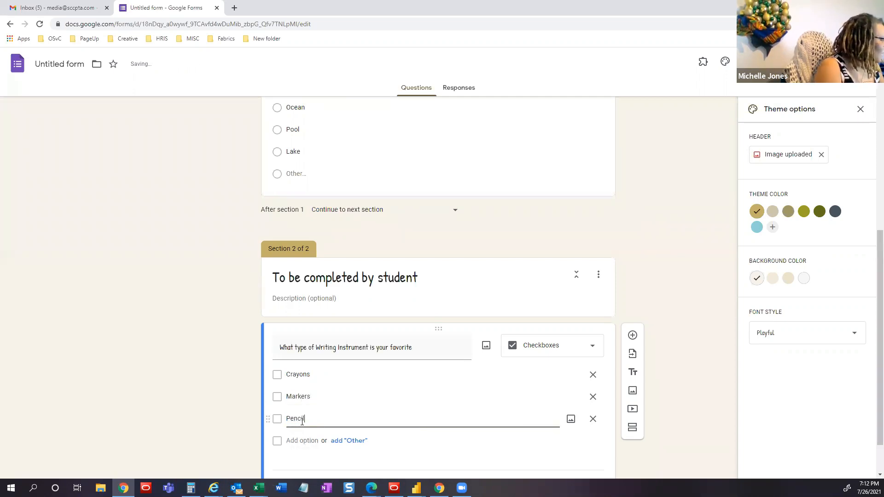
click(350, 441)
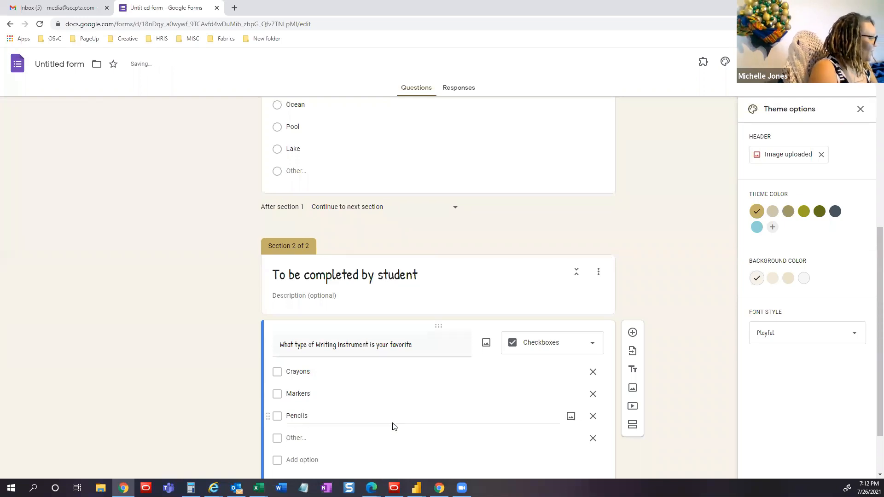
scroll(393, 427, down, 2)
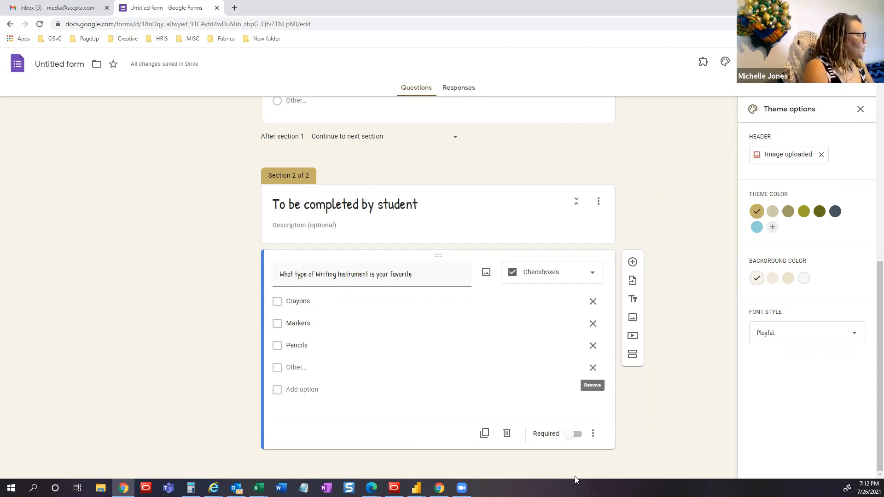
- Open the Send form dialog's Link tab and turn on Shorten URL
scroll(569, 208, up, 1)
scroll(570, 208, up, 10)
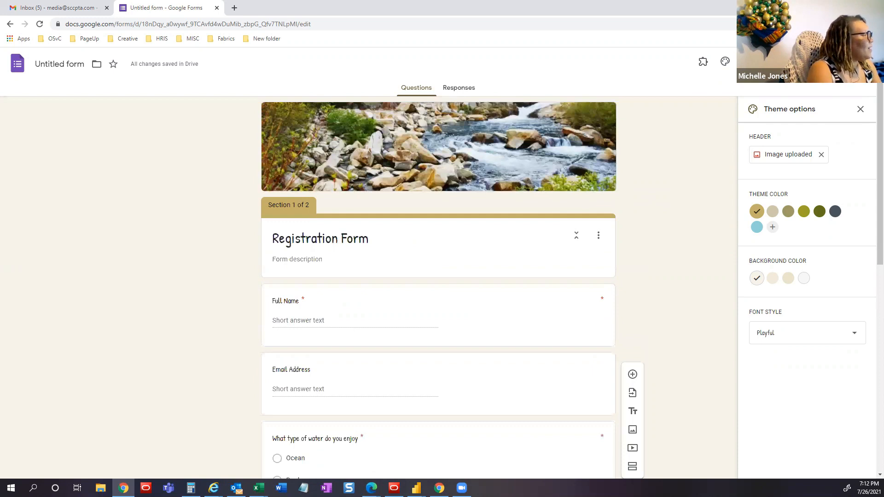
click(807, 61)
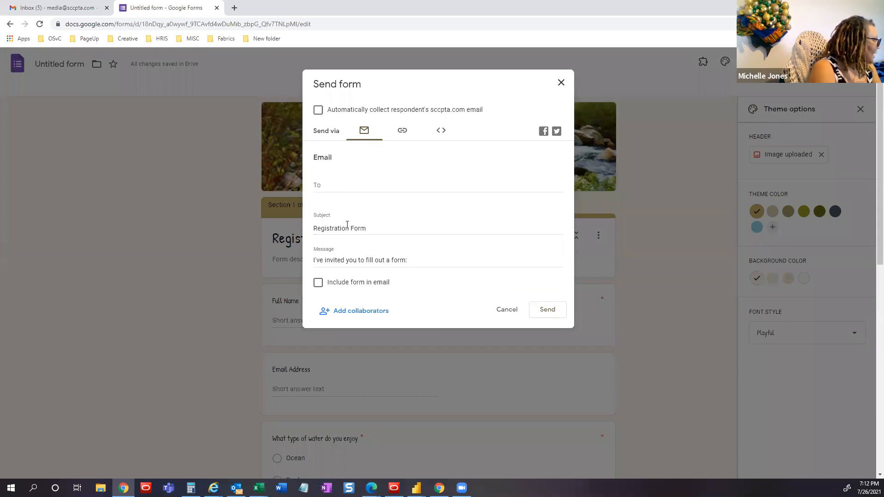
click(402, 132)
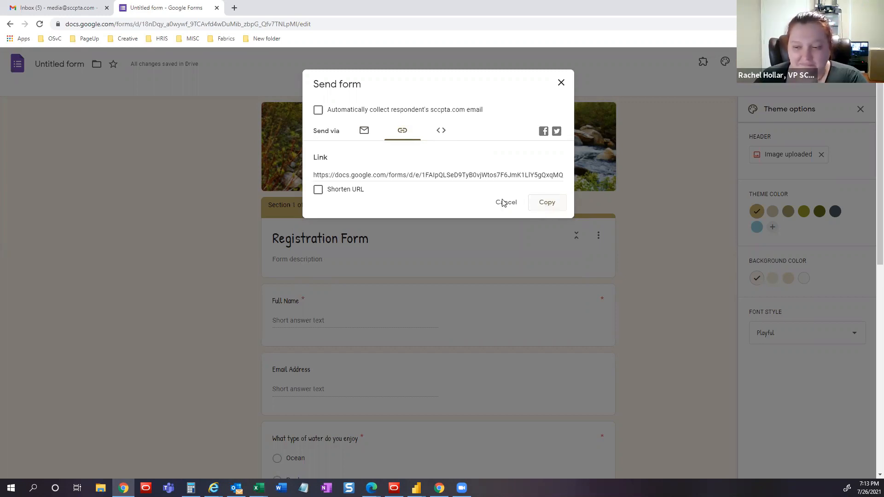
click(318, 190)
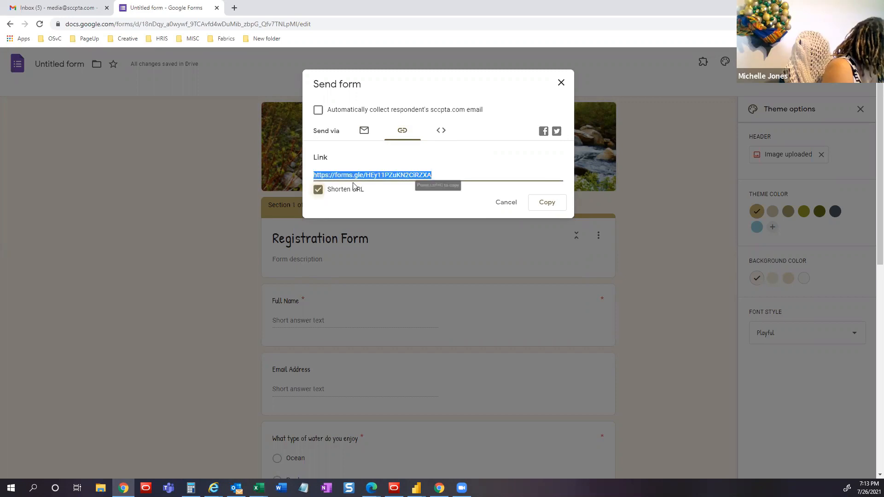
click(318, 191)
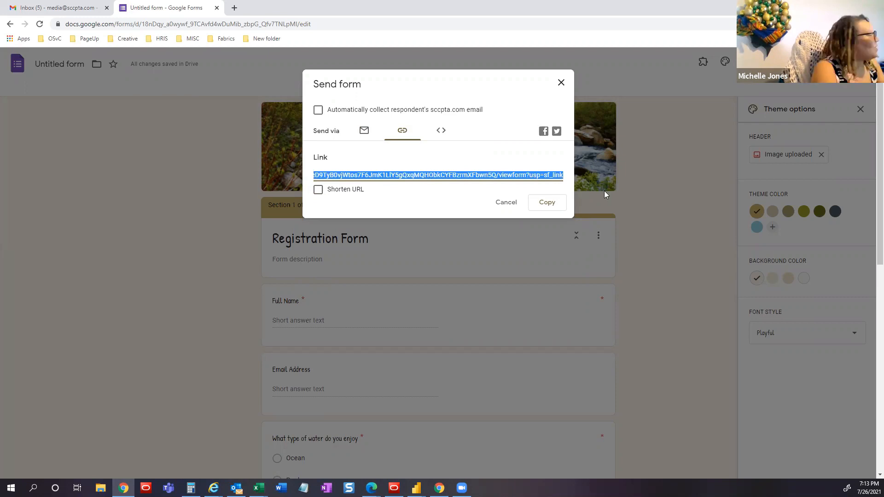
click(318, 190)
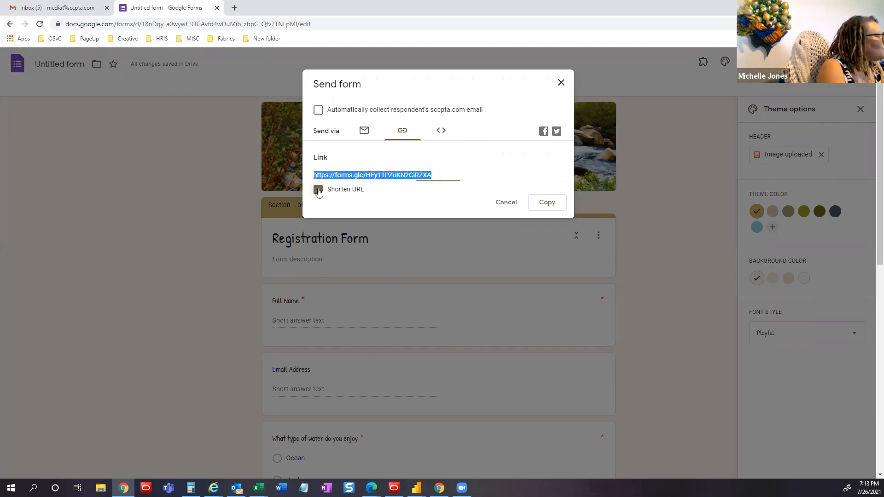
- Copy the shortened form link to the clipboard and close the Send form dialog
right_click(385, 175)
click(399, 180)
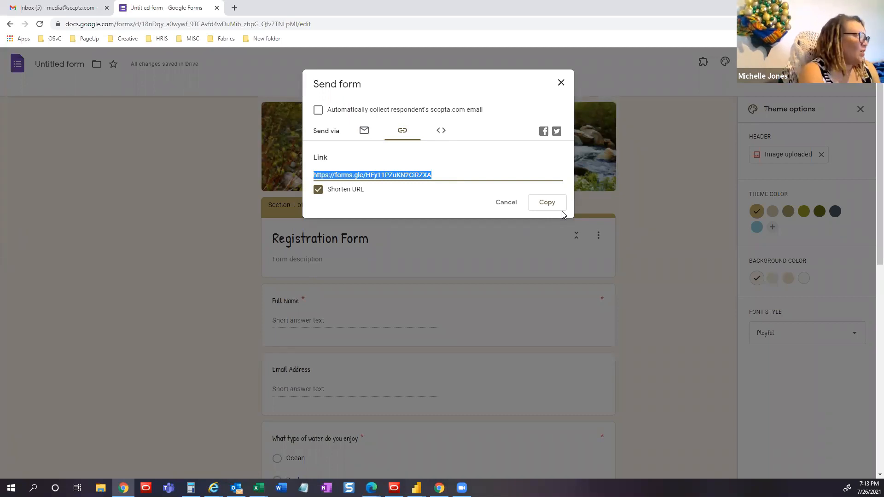
click(555, 206)
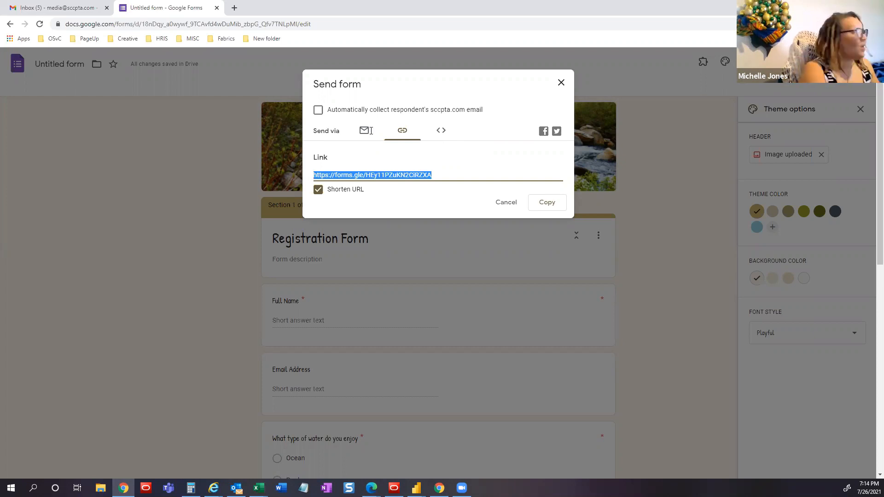
right_click(379, 178)
click(407, 185)
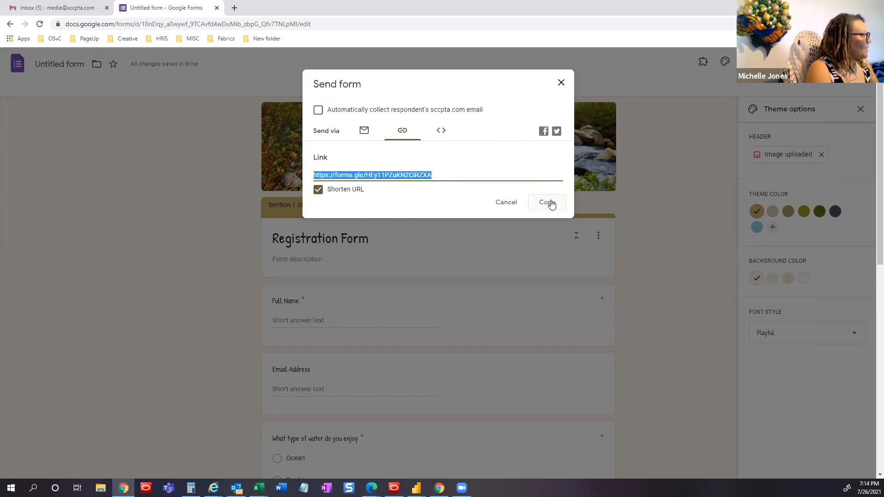
click(555, 205)
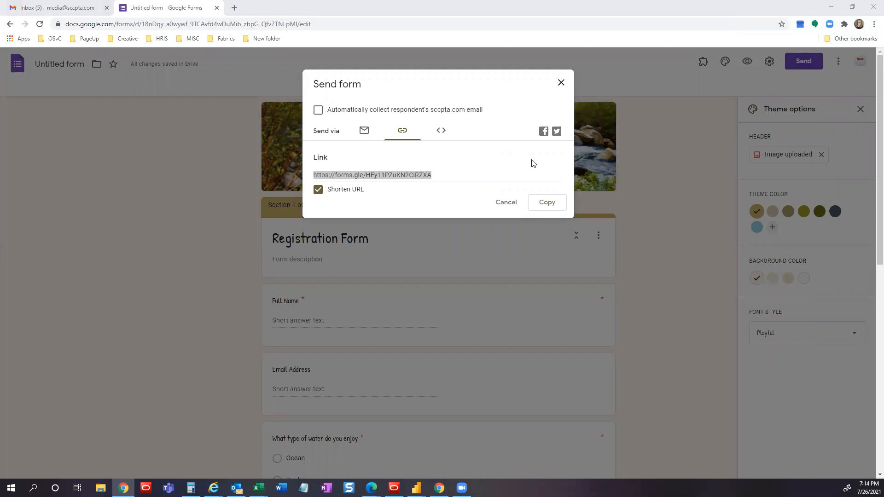
click(560, 83)
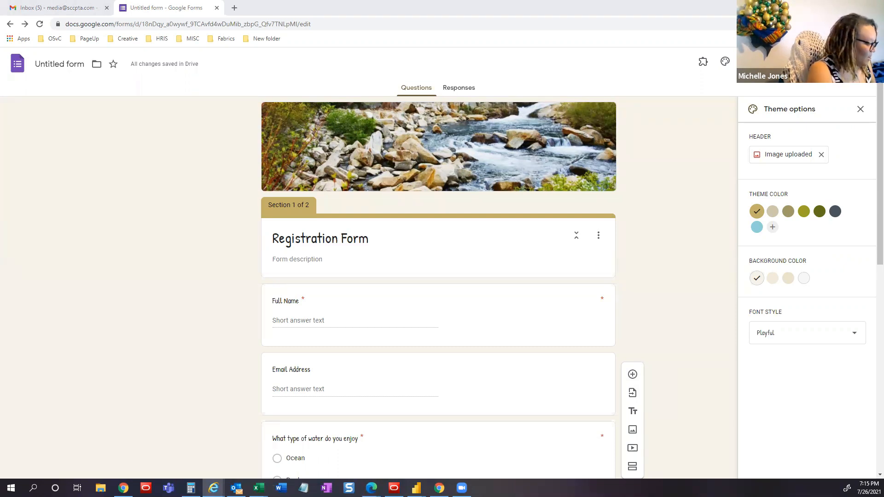
- Open the copied short link in a new tab and enter a full name and e-mail address
click(234, 8)
key(ctrl+v)
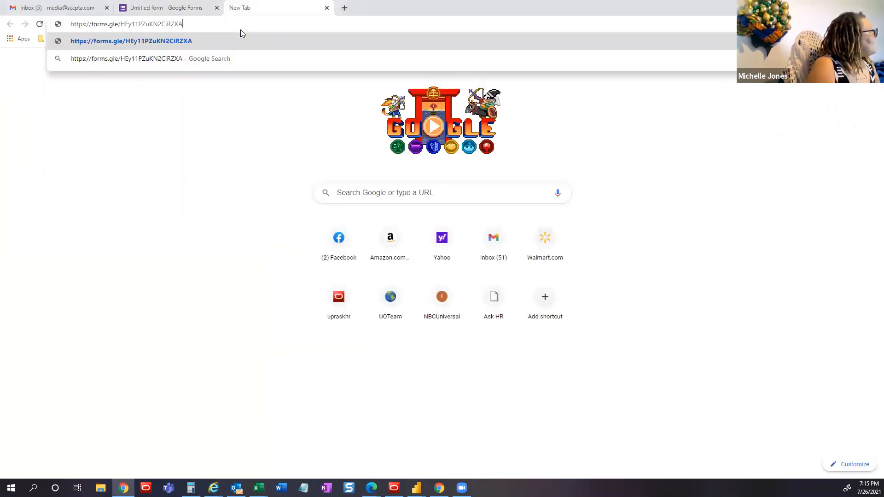
key(Return)
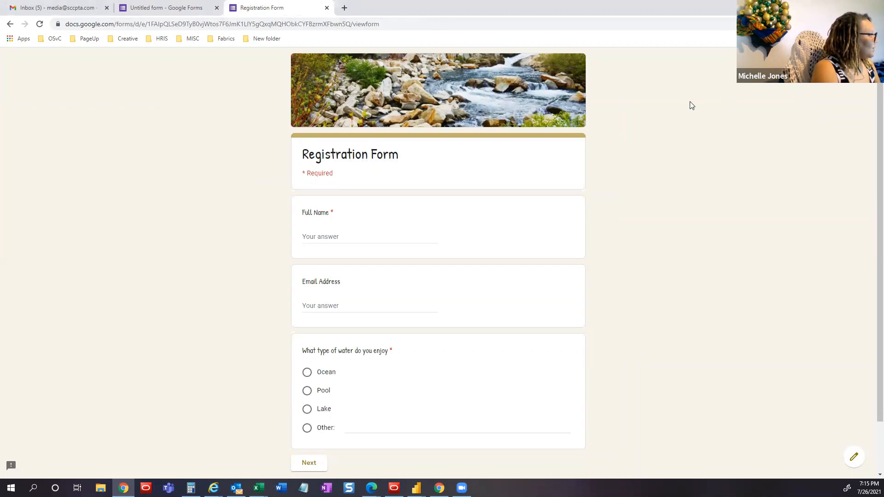
click(329, 238)
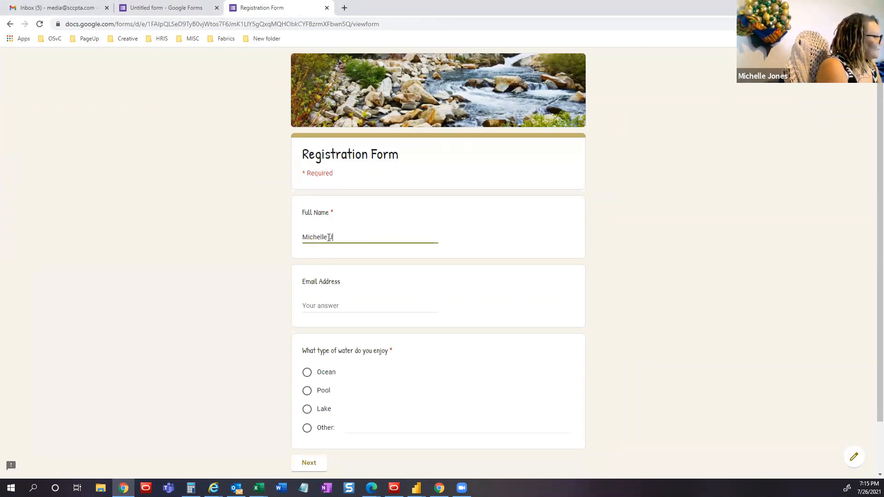
text(nes)
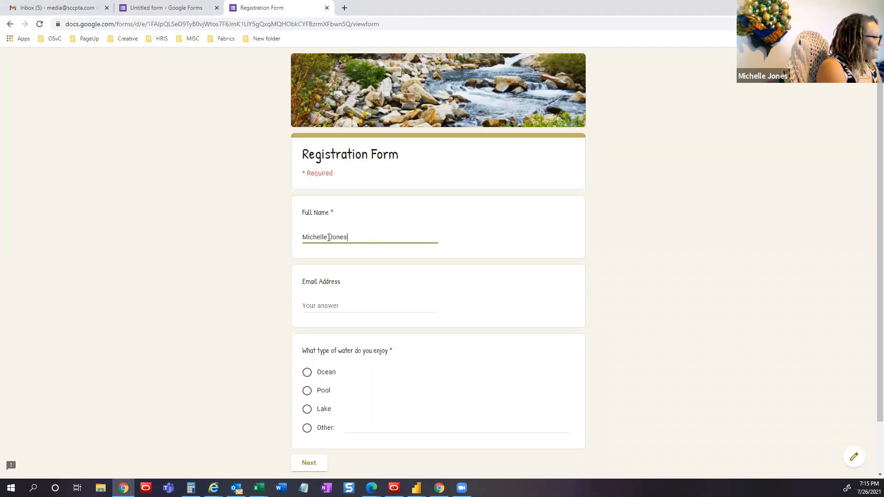
key(Tab)
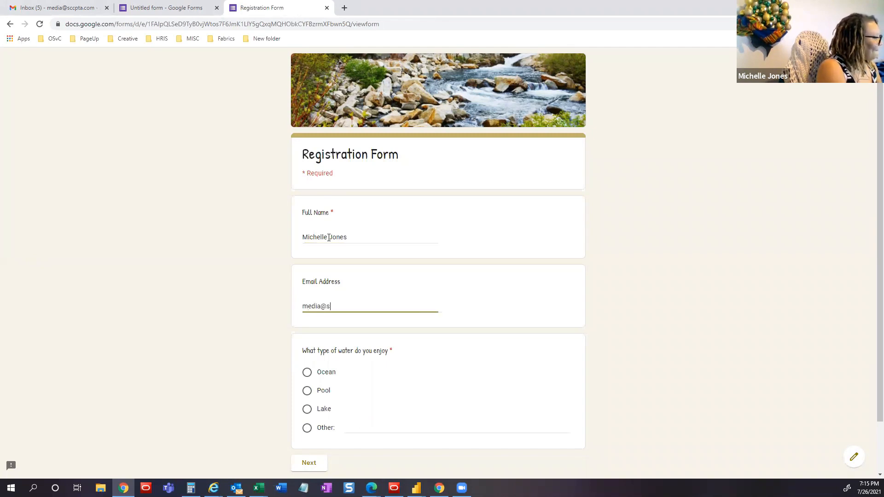
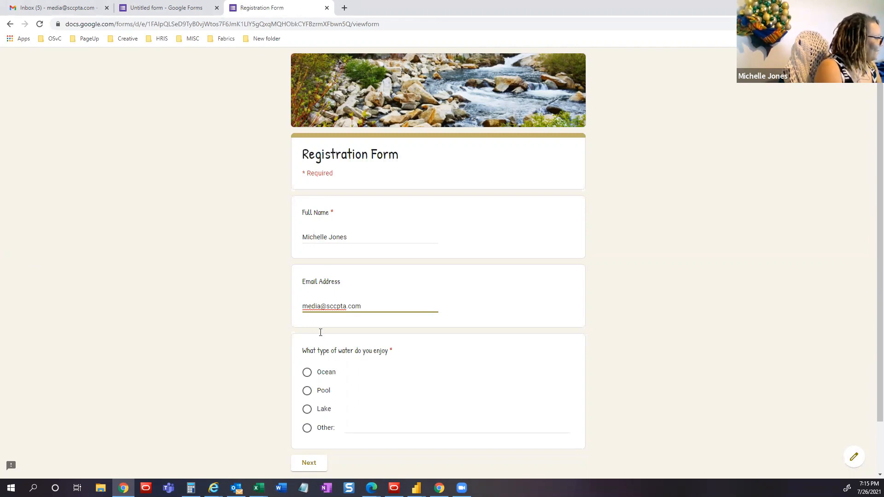
- Choose Pool, tick Crayons and Markers on the next page, submit, and return to the editor tab
click(307, 391)
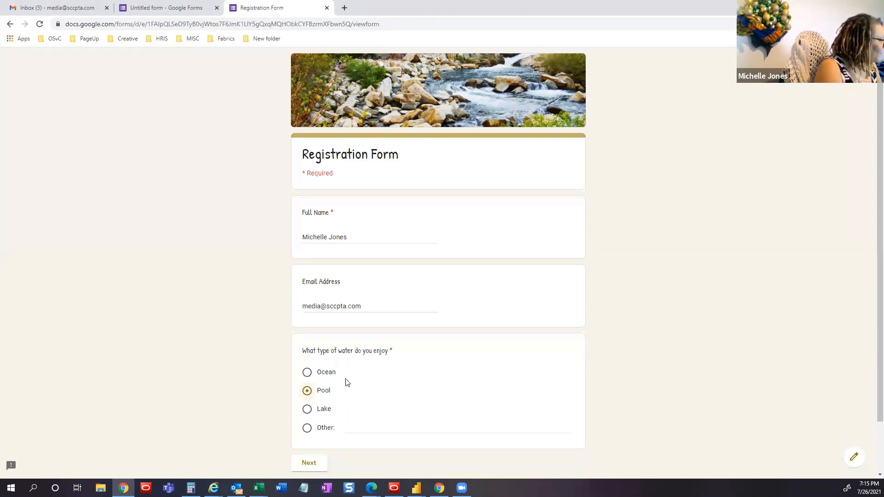
scroll(347, 383, down, 2)
click(318, 406)
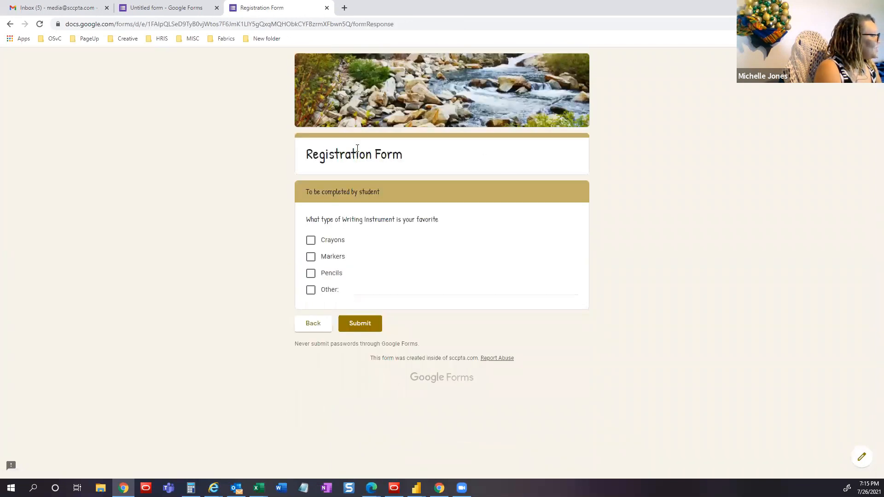
click(311, 240)
click(312, 259)
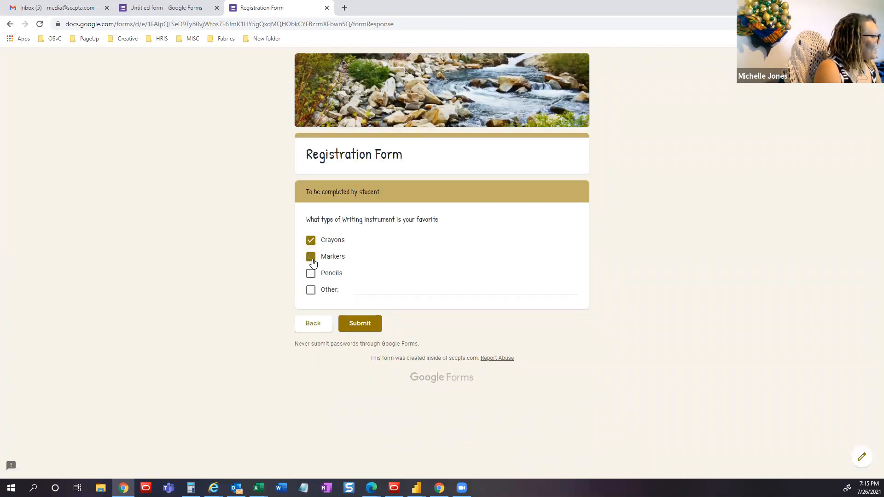
click(361, 325)
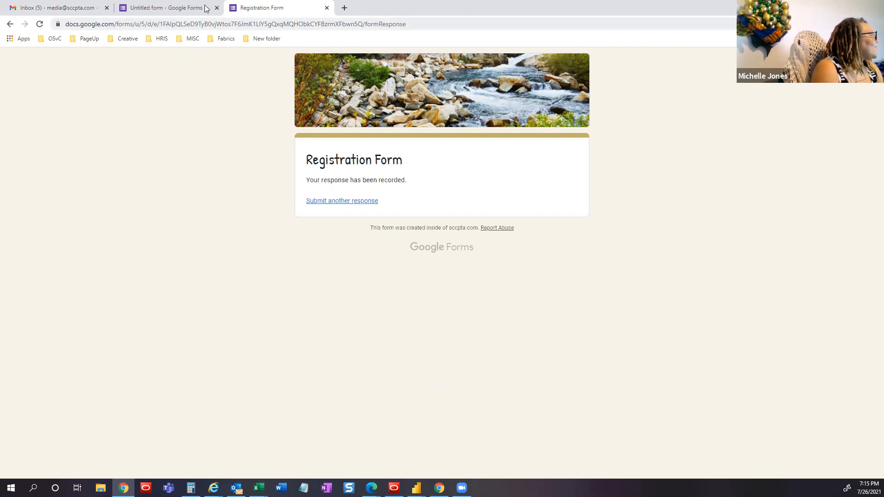
click(165, 9)
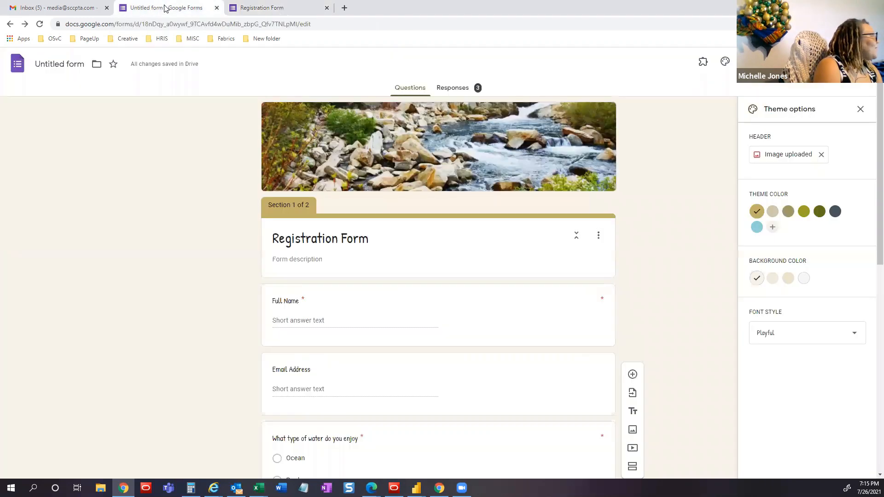
- Review the Responses summary charts for all 4 responses, including Pool at 50% for water type
click(465, 88)
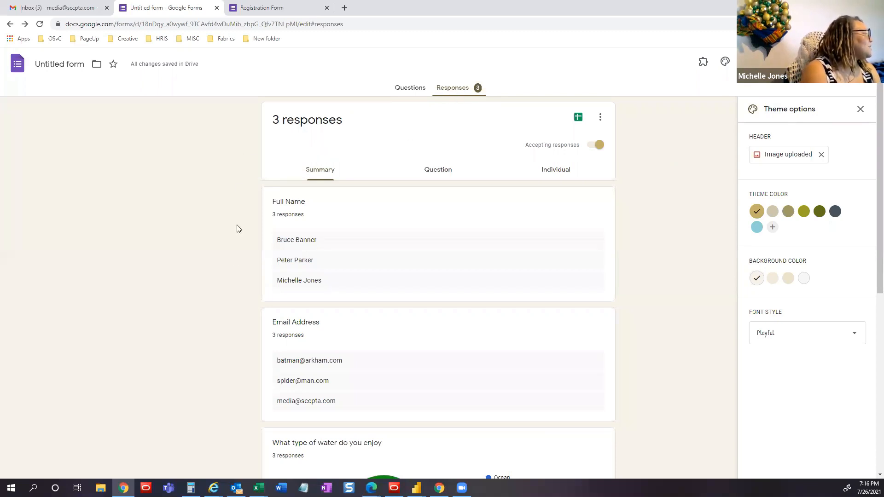
scroll(233, 265, down, 1)
scroll(232, 265, down, 5)
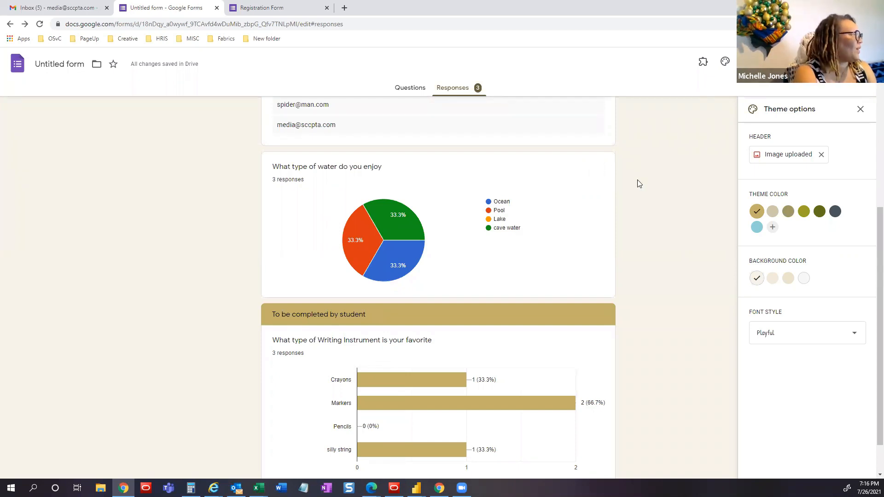
scroll(646, 241, down, 1)
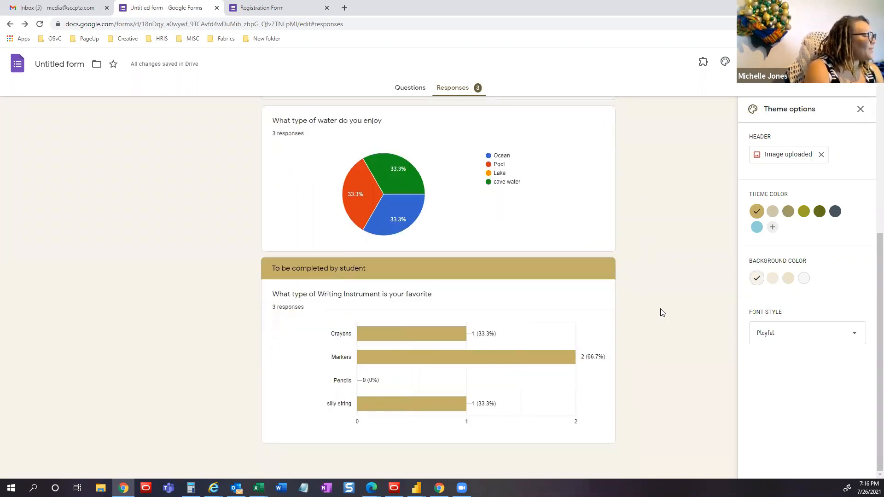
scroll(670, 249, up, 1)
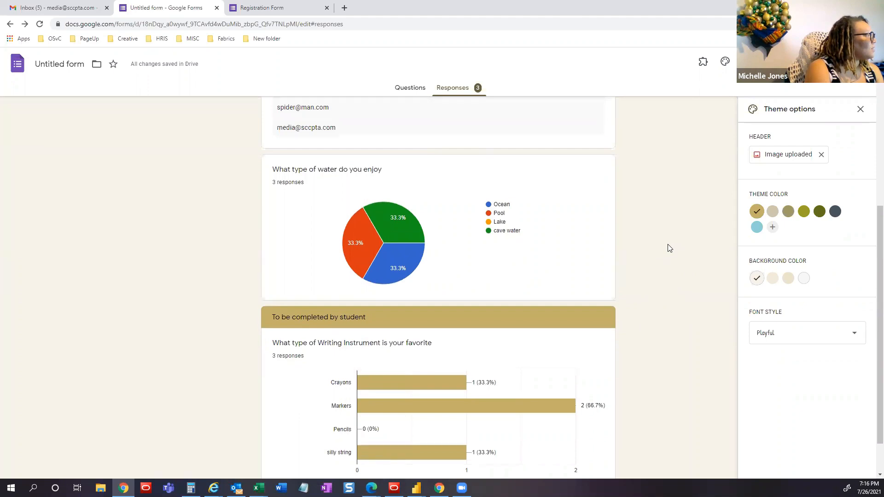
scroll(670, 248, up, 1)
scroll(670, 248, up, 4)
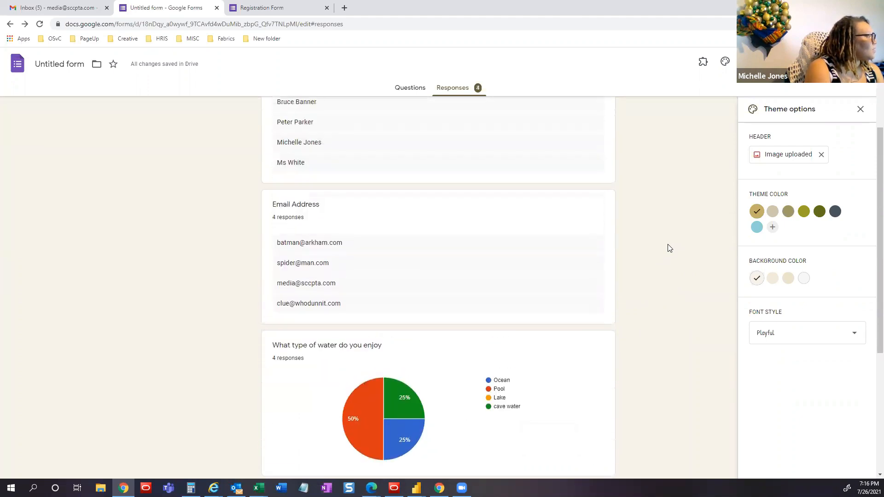
scroll(671, 249, up, 1)
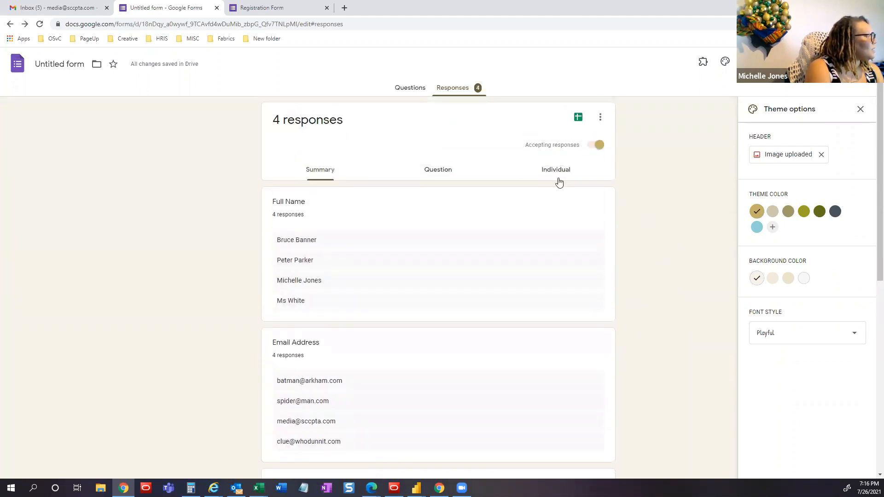
- Step through the Question view from Full Name and Email Address to the water question's results
click(429, 171)
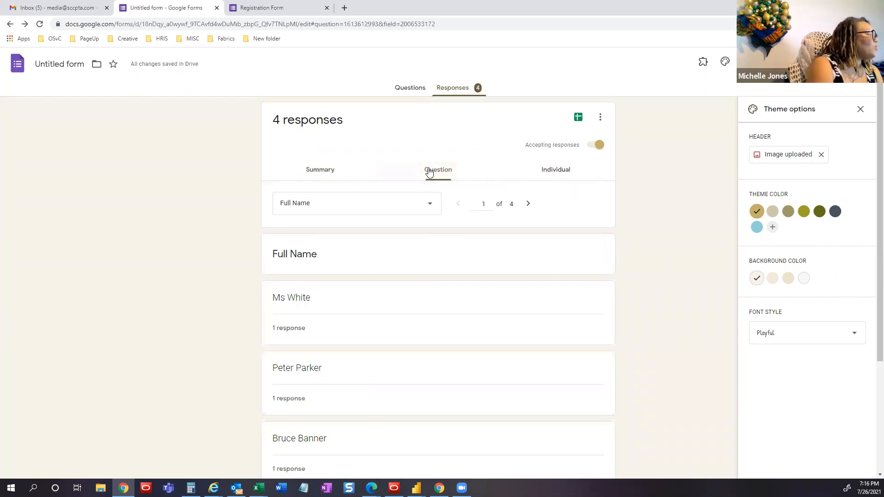
scroll(245, 305, down, 1)
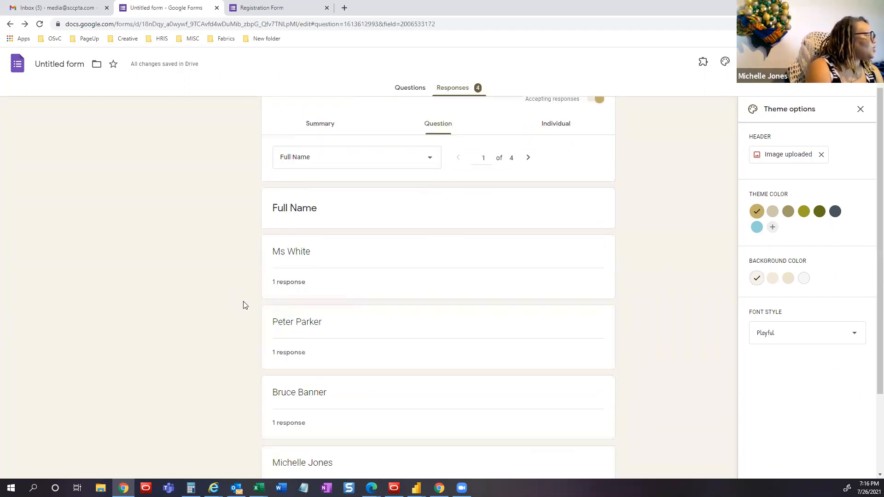
scroll(283, 276, down, 3)
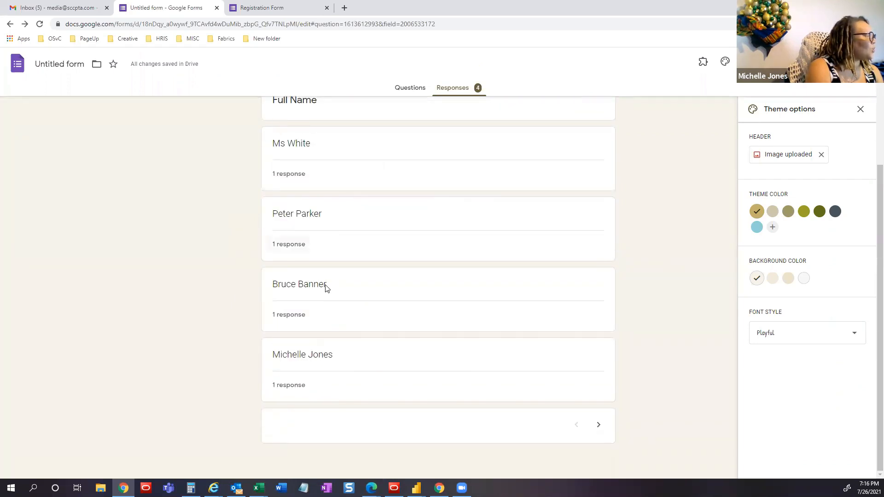
click(599, 425)
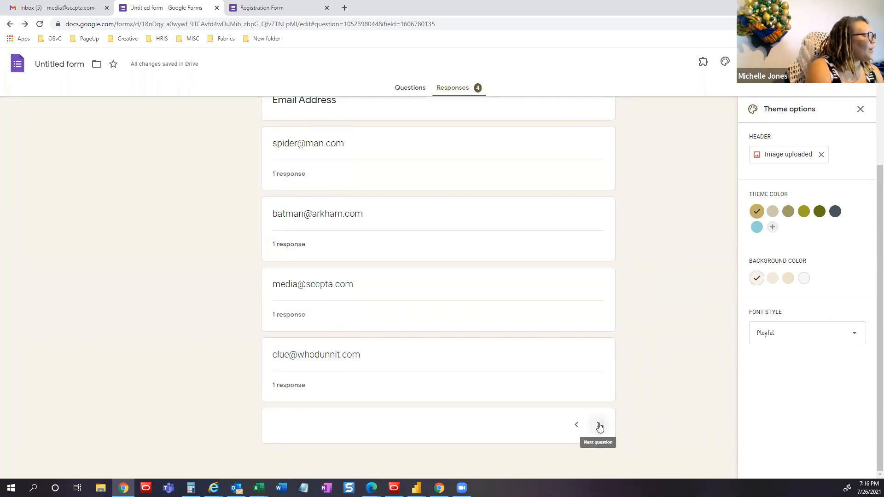
scroll(330, 184, up, 3)
scroll(618, 444, down, 3)
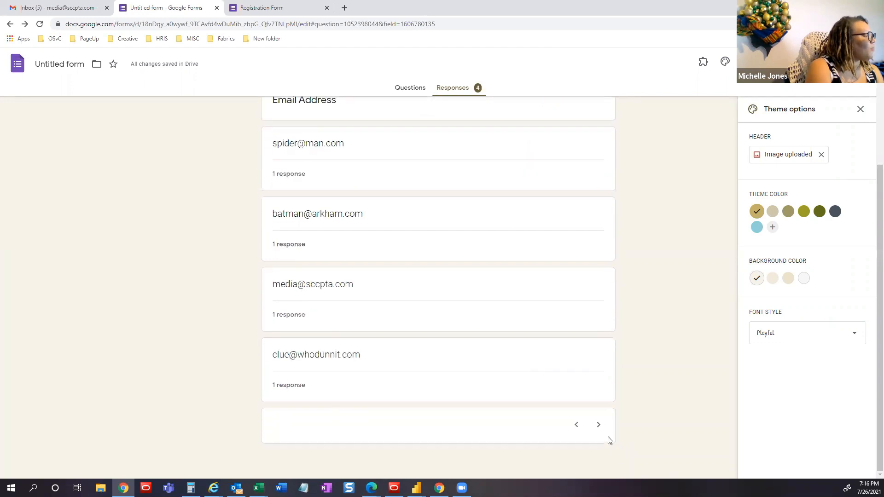
click(599, 425)
scroll(593, 289, up, 2)
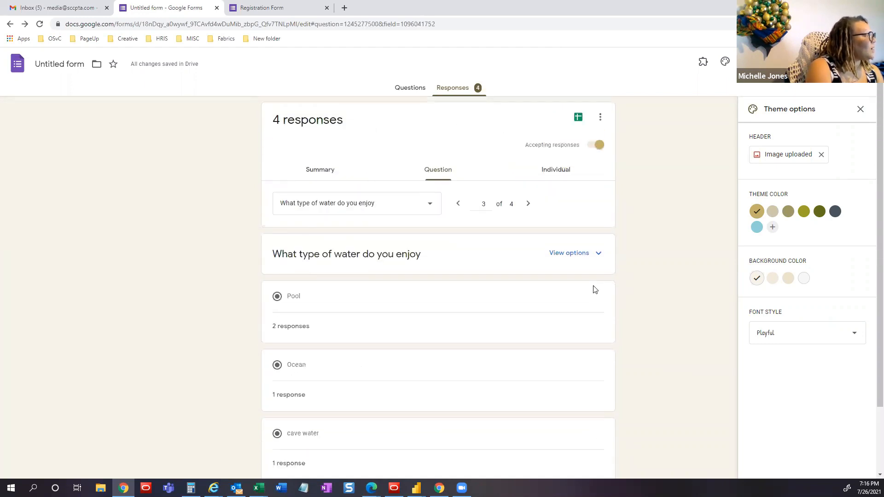
- Switch the responses to the Individual view, showing response 1 of 4
click(554, 171)
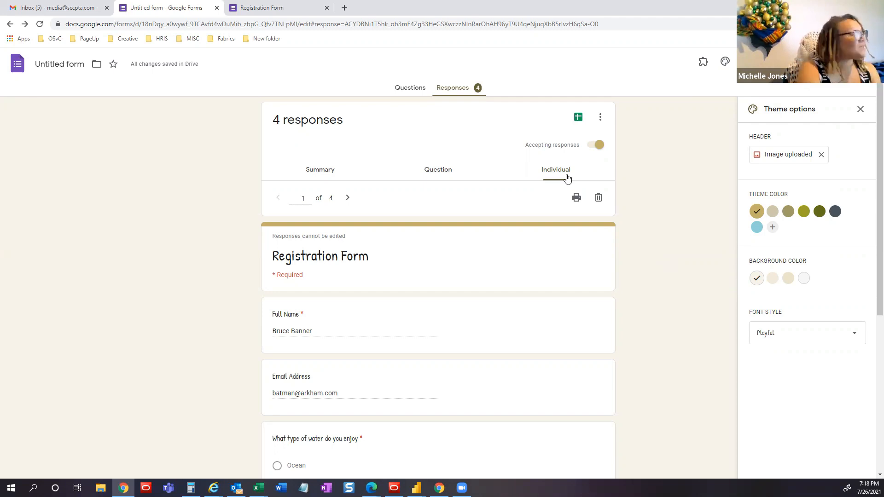
- Return to the Questions tab and add a new question below the Section 2 Writing Instrument question
click(405, 91)
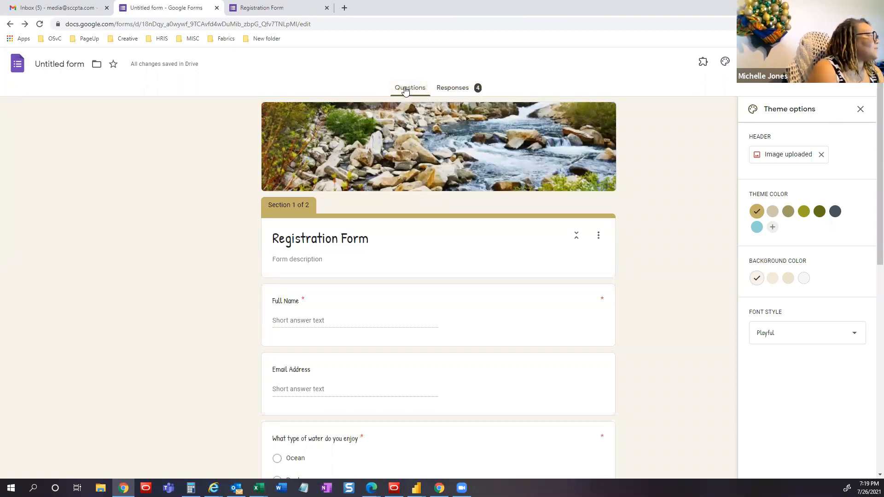
scroll(452, 207, down, 3)
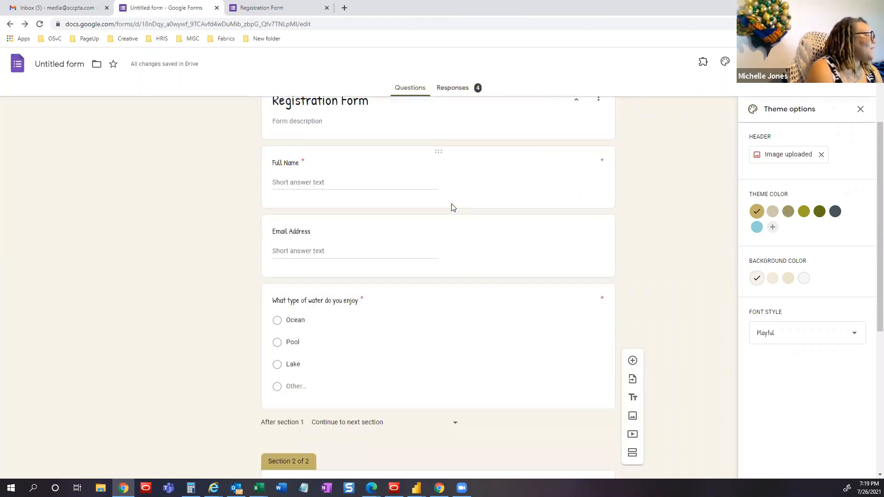
scroll(451, 207, down, 6)
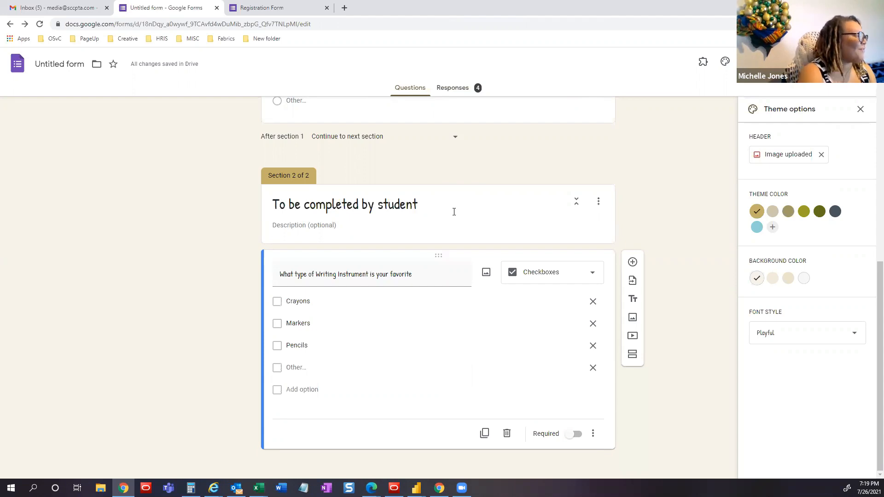
click(633, 265)
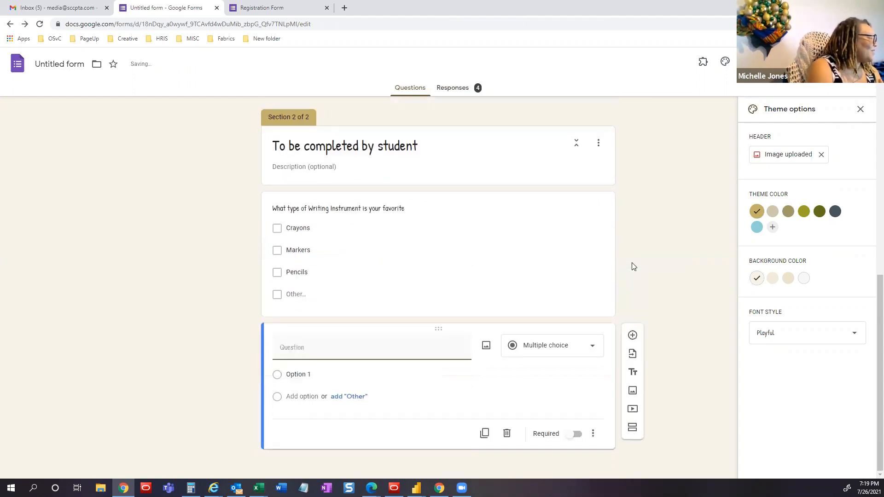
- Make the new question a Paragraph asking about white water rafting and seeing a badger in the water
click(559, 351)
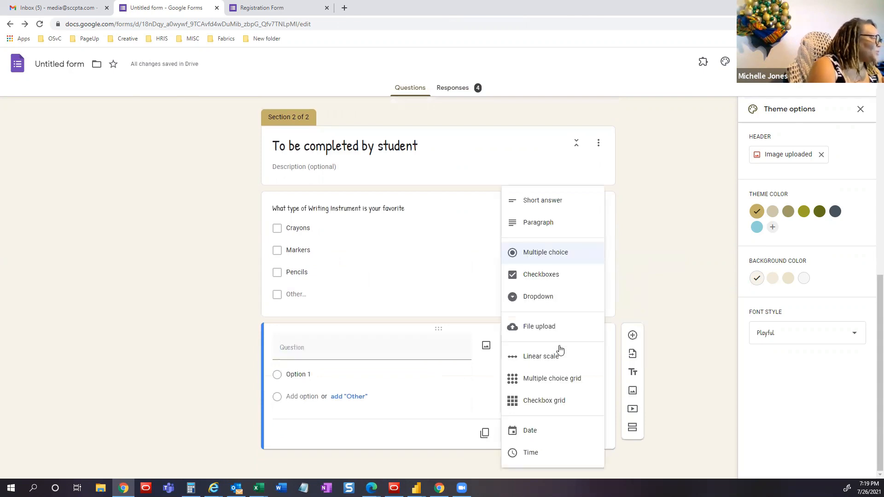
click(537, 229)
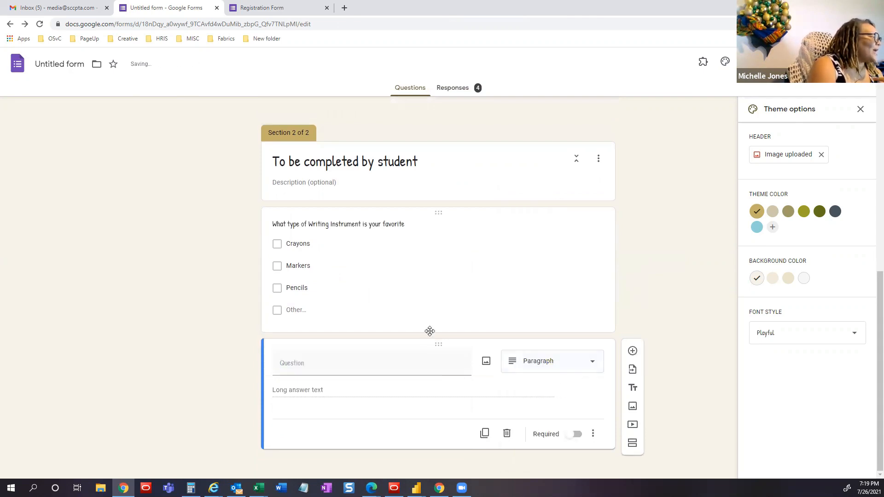
click(392, 358)
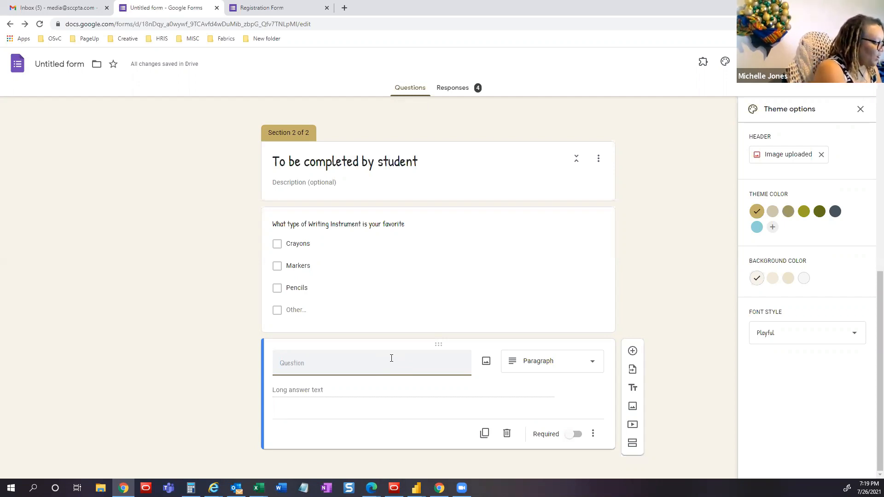
text(What woul)
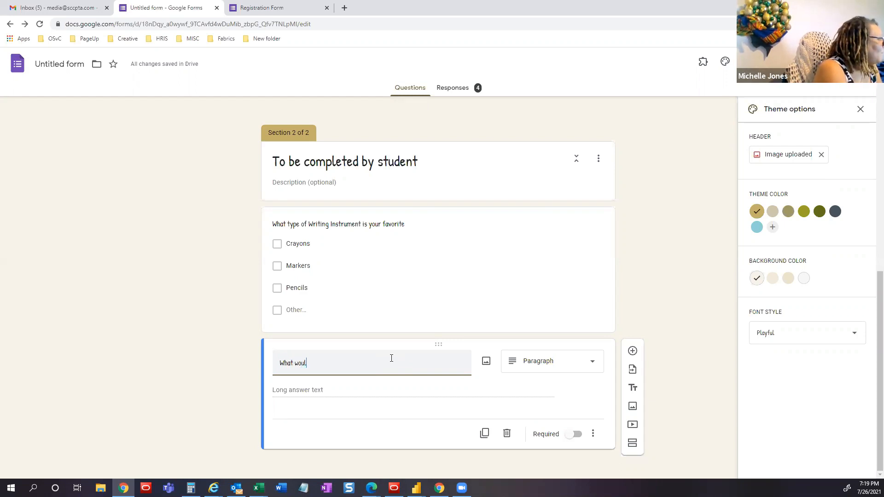
text(d your opinion be if )
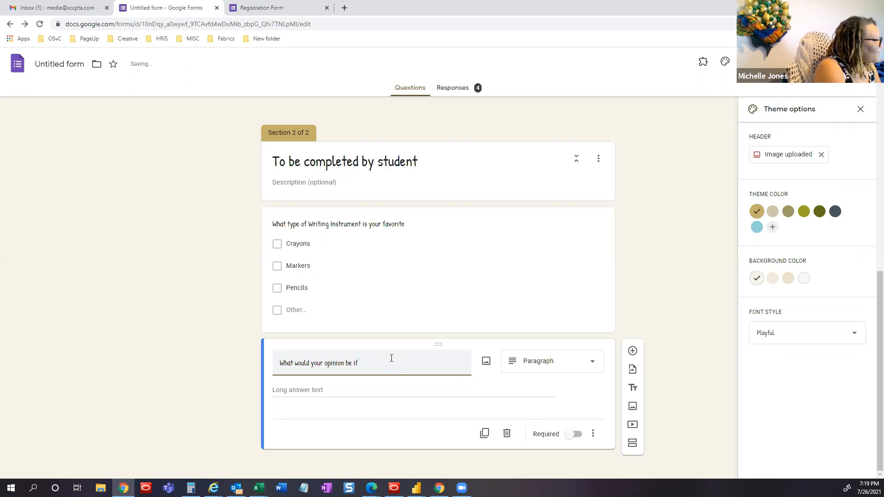
text(you went )
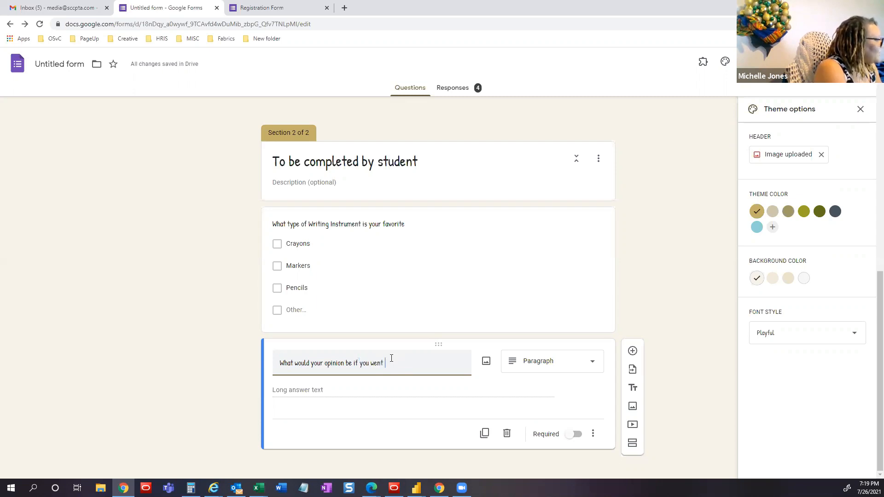
text(white water)
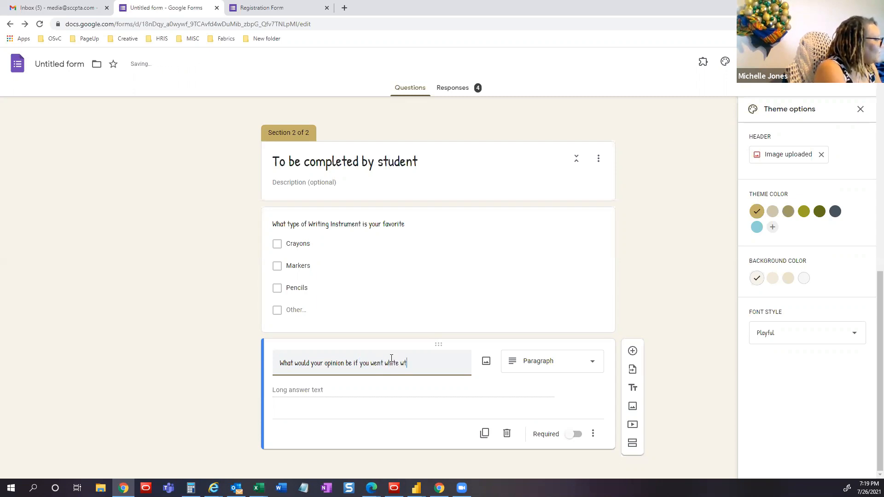
text( rafting)
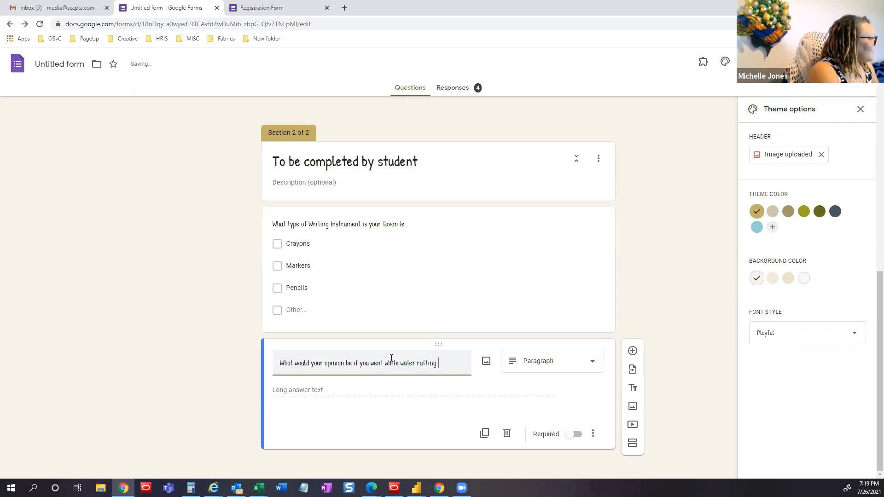
text( and saw a)
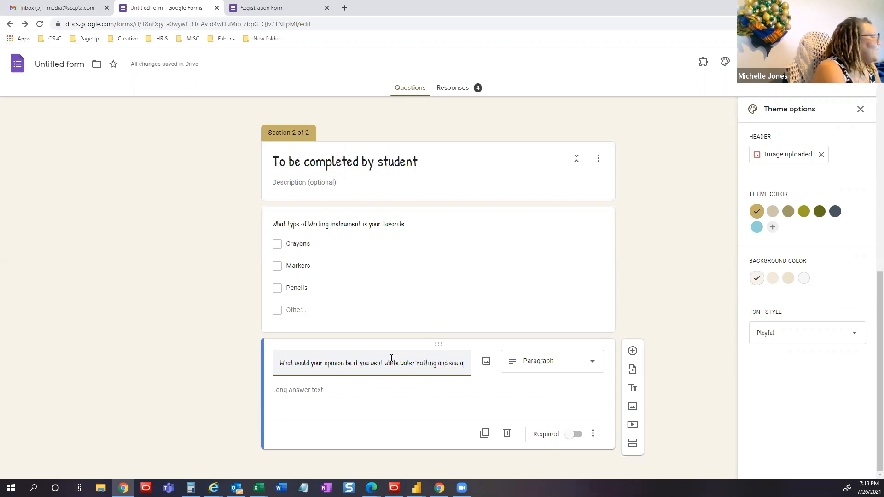
text( badger in t)
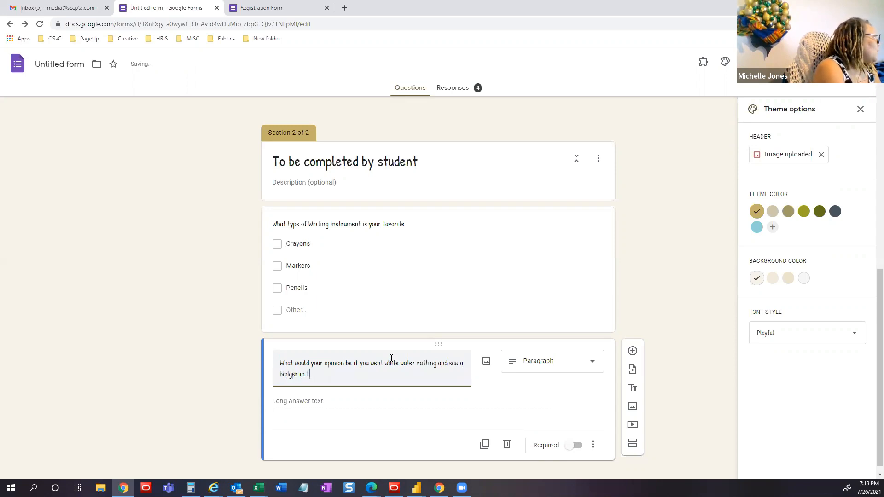
text(he water with you)
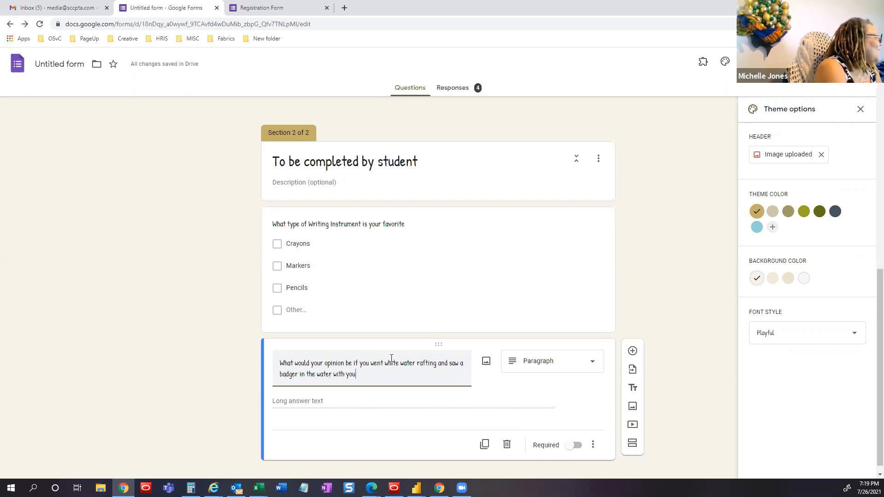
text(?)
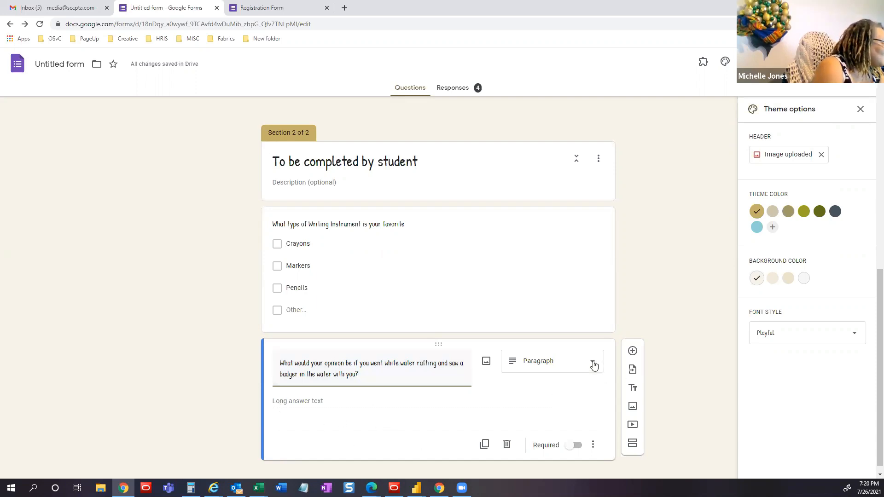
- Add a dropdown question titled 'At what age did you begin white water rating?'
click(631, 351)
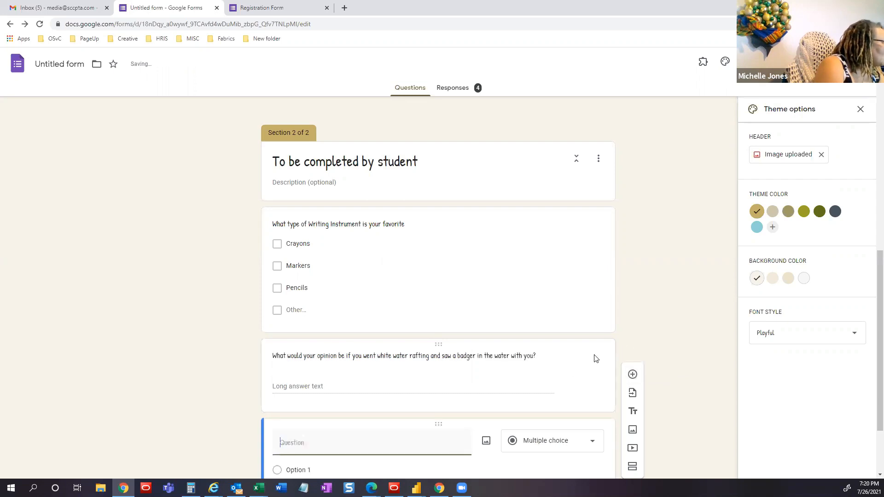
click(594, 349)
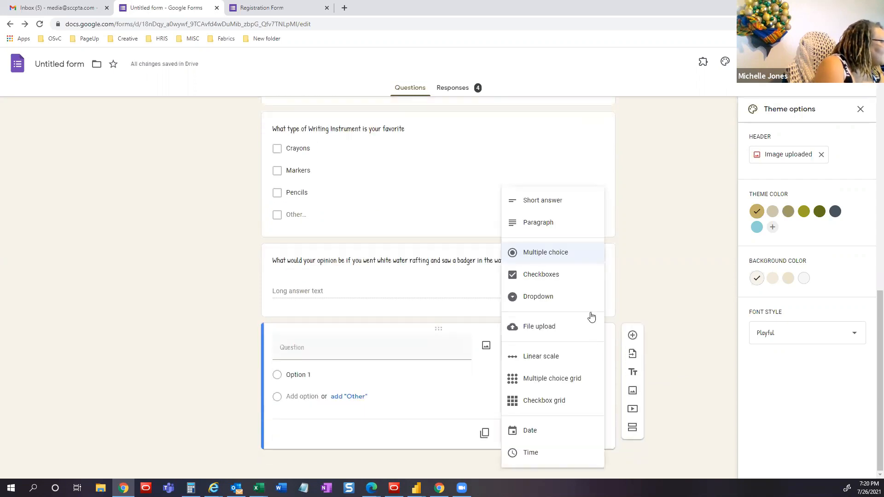
click(537, 300)
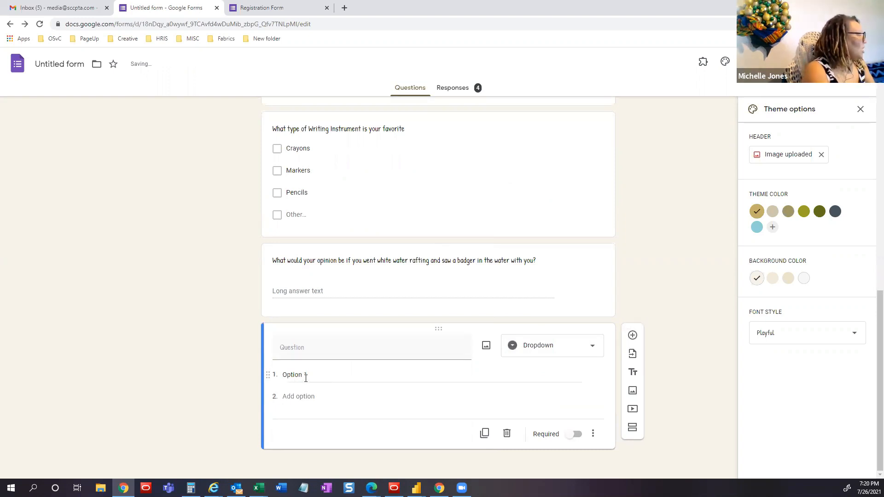
click(315, 345)
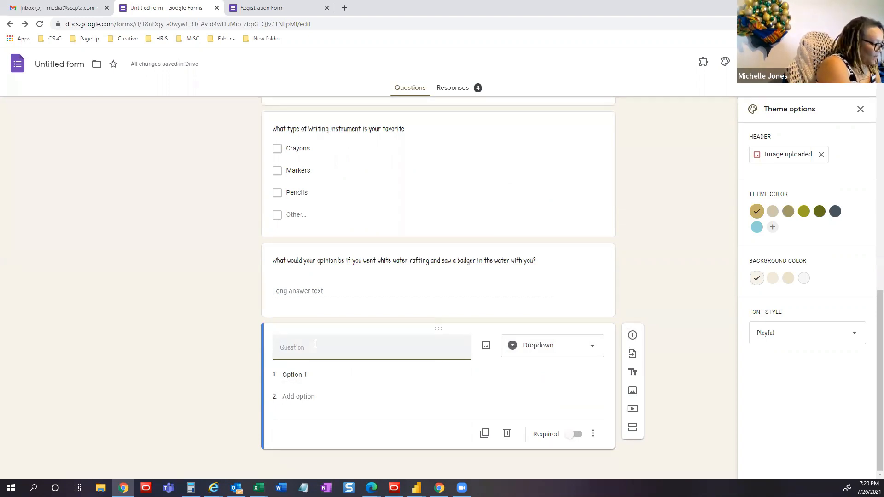
text(At what )
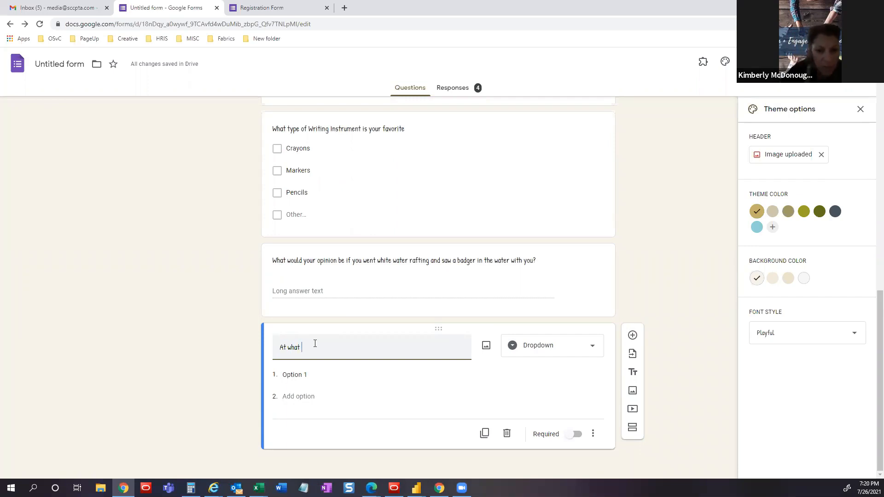
text(age did you bei)
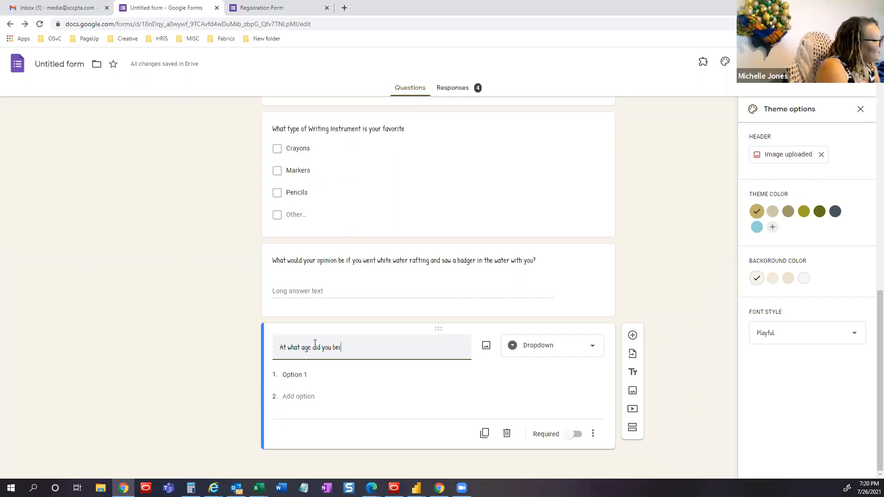
key(BackSpace)
text(gin w)
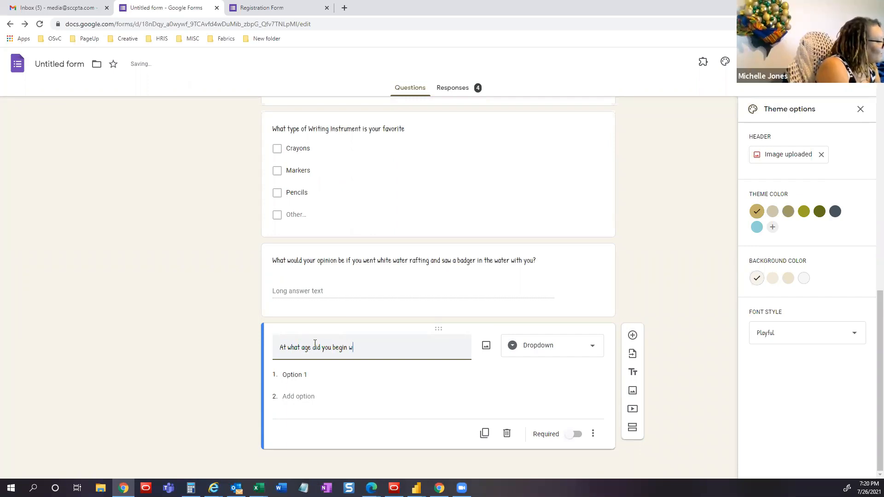
text(hite water rat)
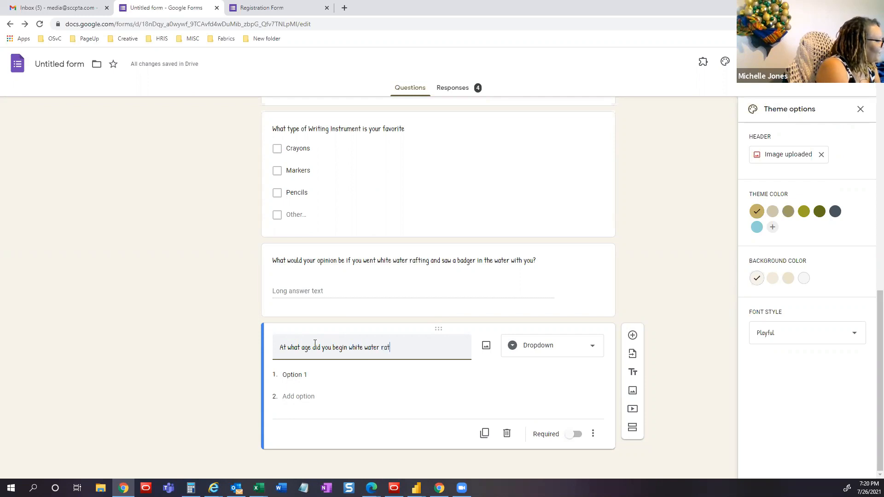
text(ing?)
- Give the dropdown the age choices 0-10, 11-20, 21-30 and 31-40
click(305, 375)
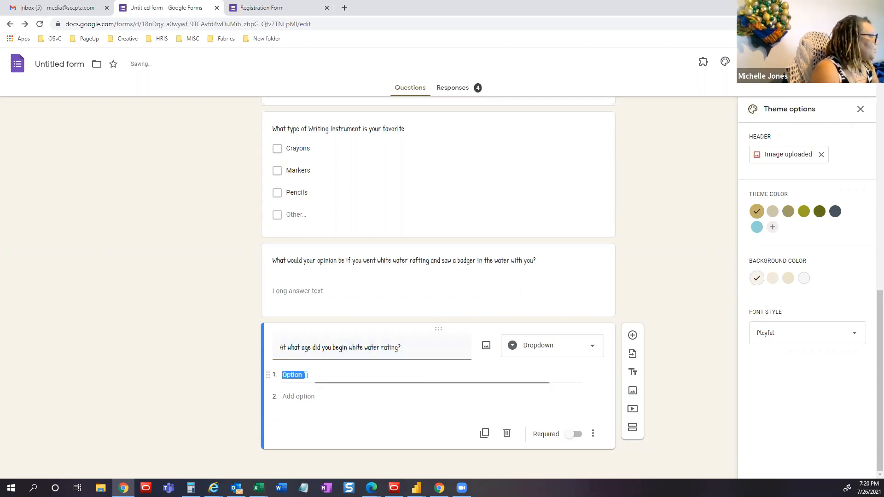
text(0)
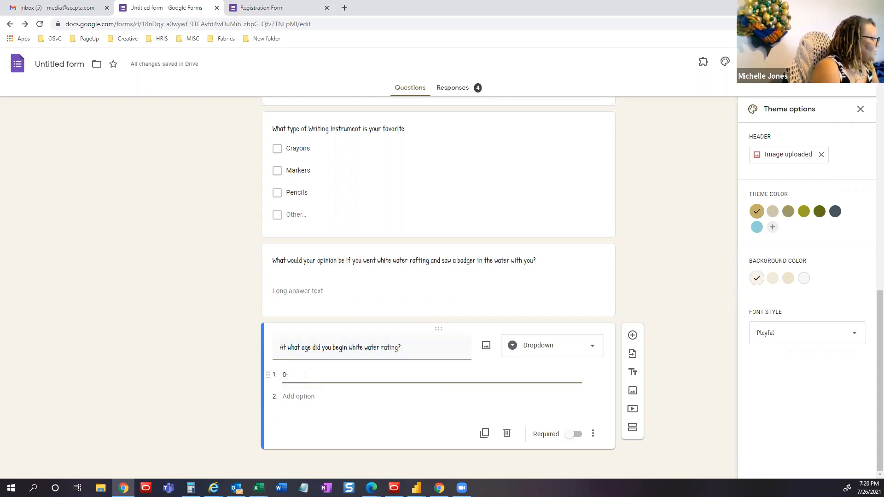
text(-10)
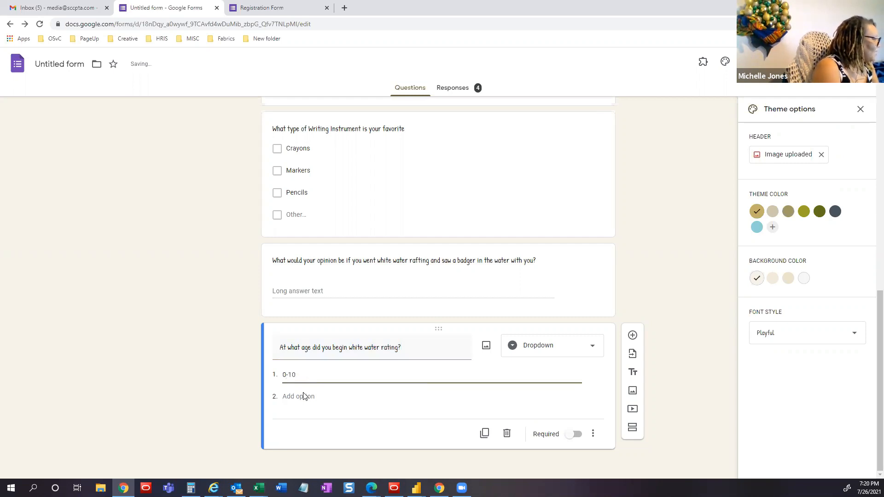
click(306, 397)
text(11)
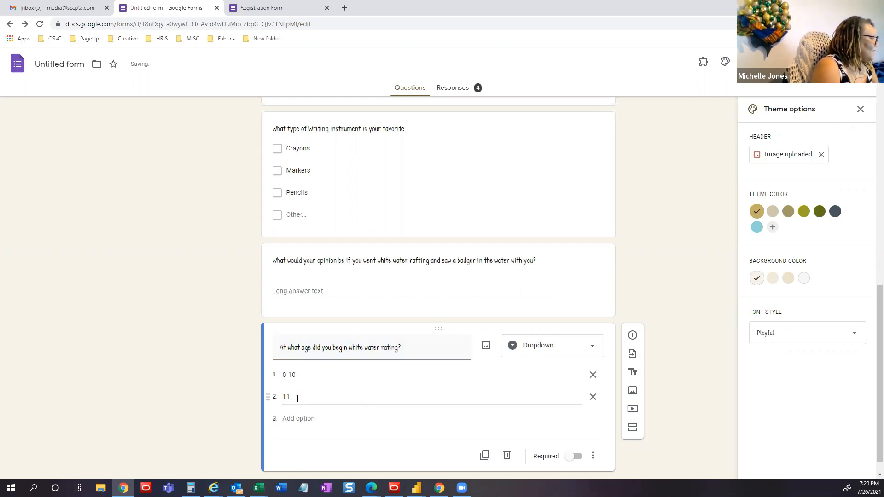
text(-)
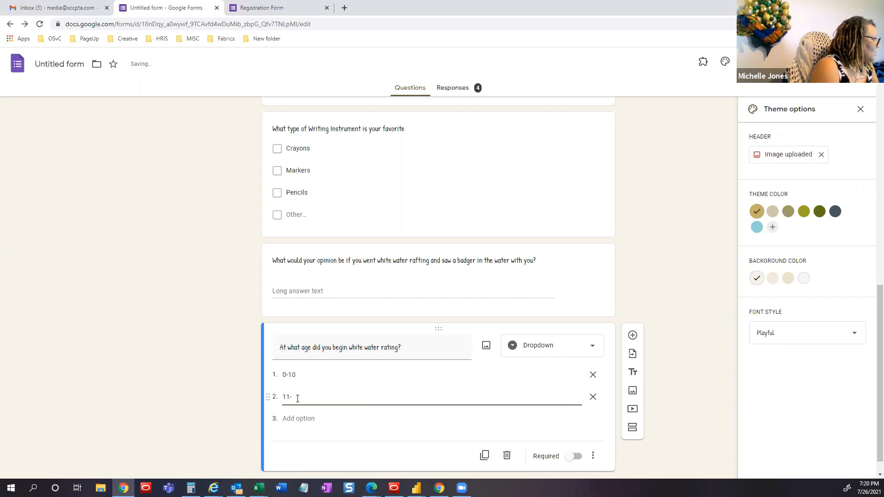
text(20)
click(299, 419)
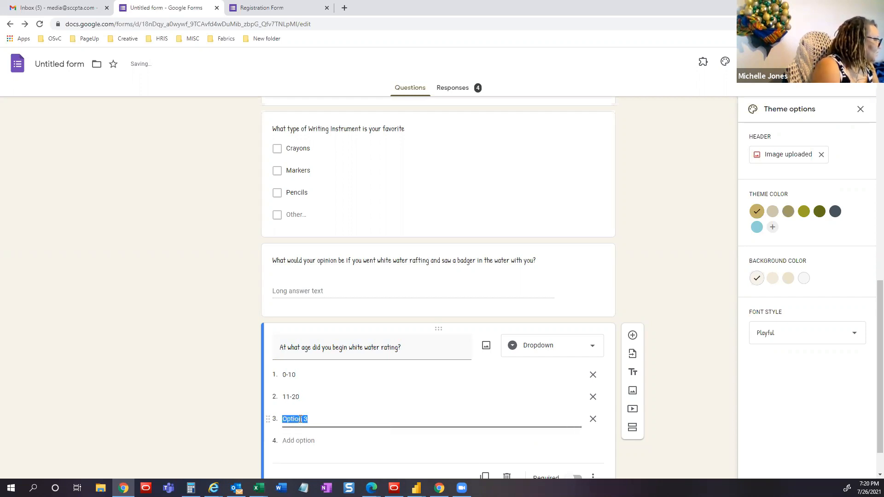
text(21-)
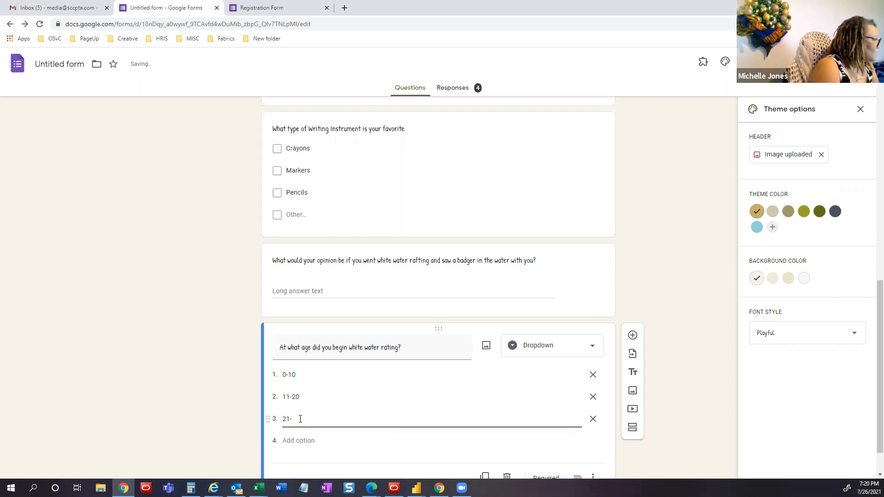
text(30)
click(304, 441)
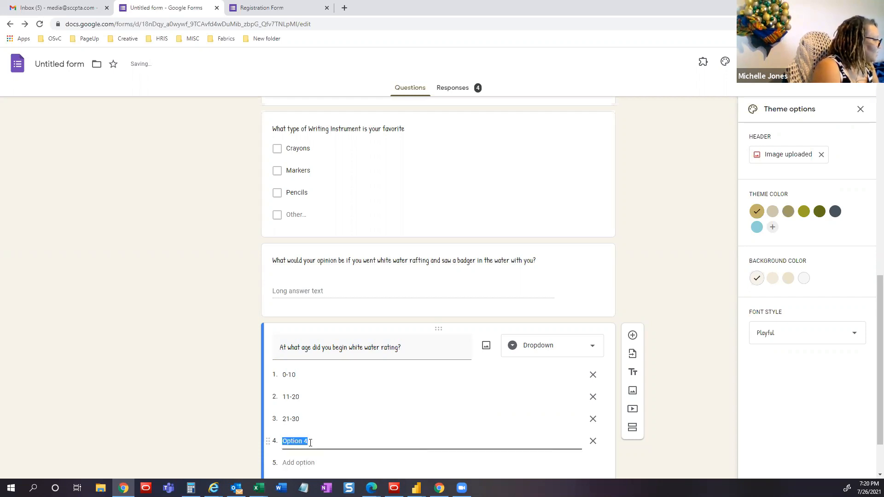
text(31-)
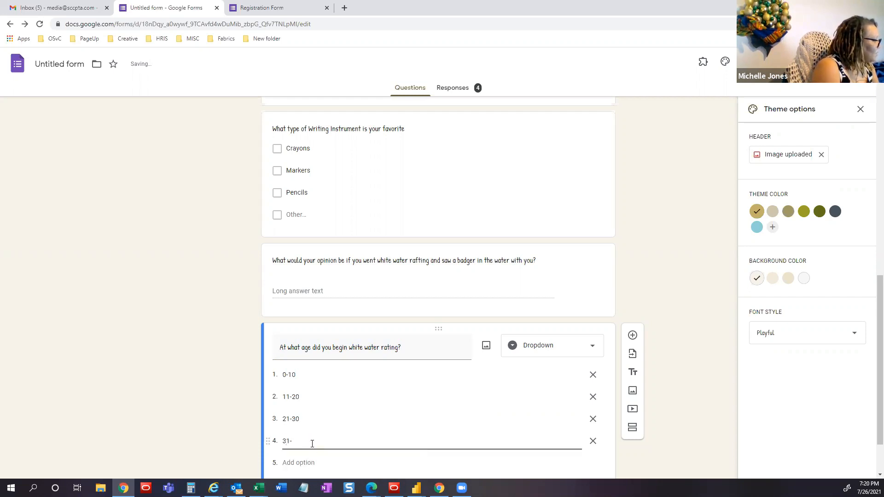
text(40)
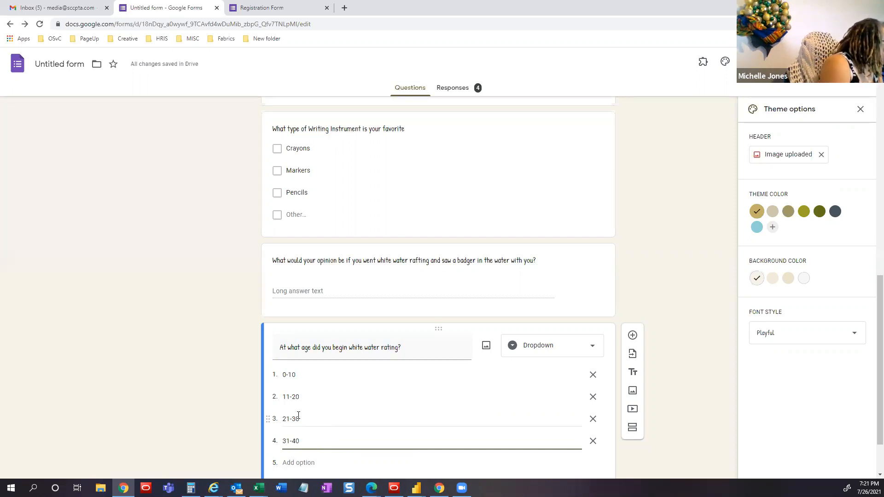
- Add a fifth age choice, '41- and up'
click(314, 417)
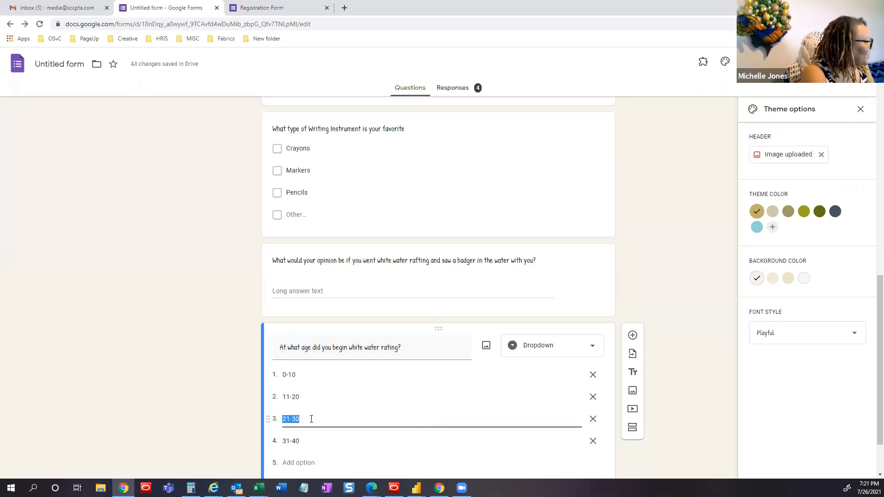
click(210, 409)
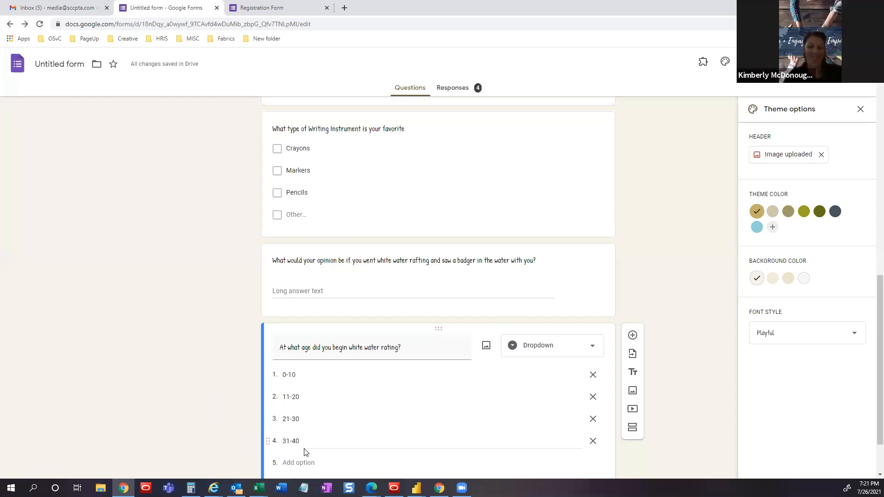
click(302, 461)
text(41)
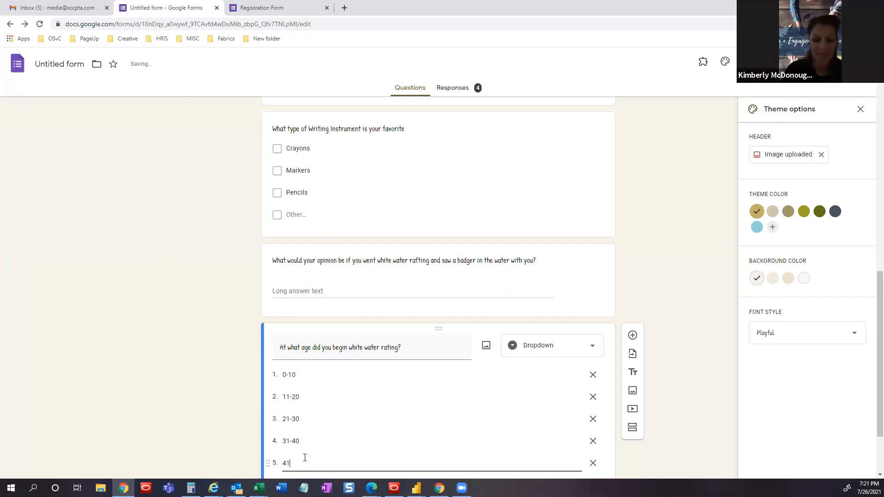
text(0)
text(- and up)
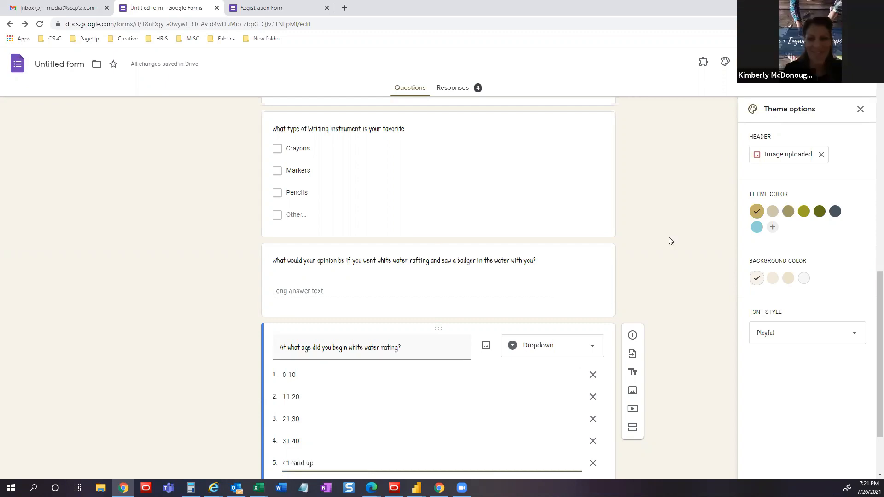
click(675, 259)
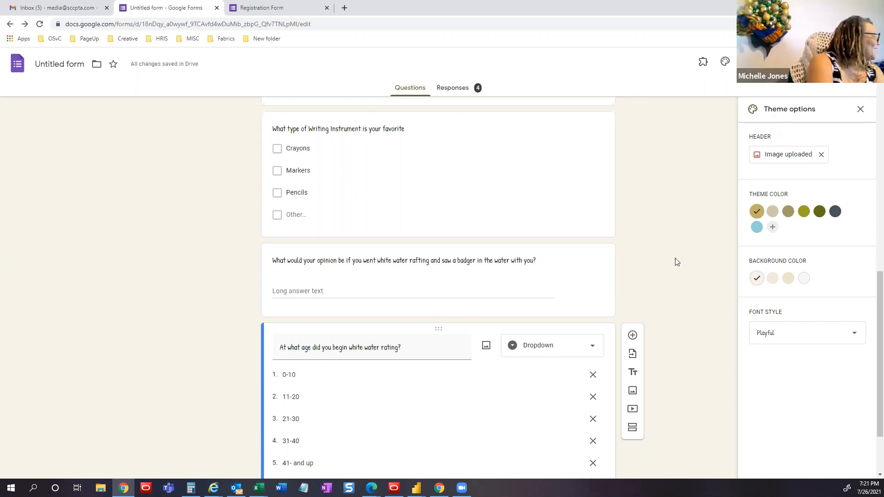
scroll(676, 260, down, 2)
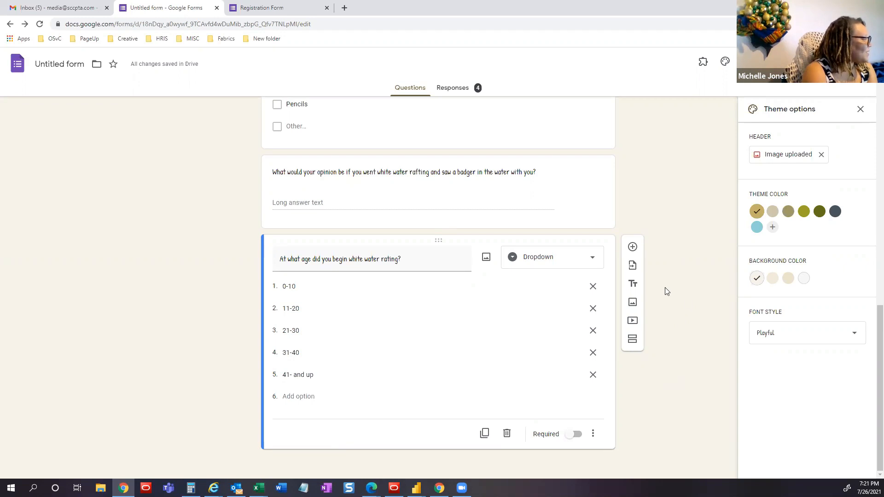
- Insert a title block named 'National Parks' below the age dropdown question
click(635, 285)
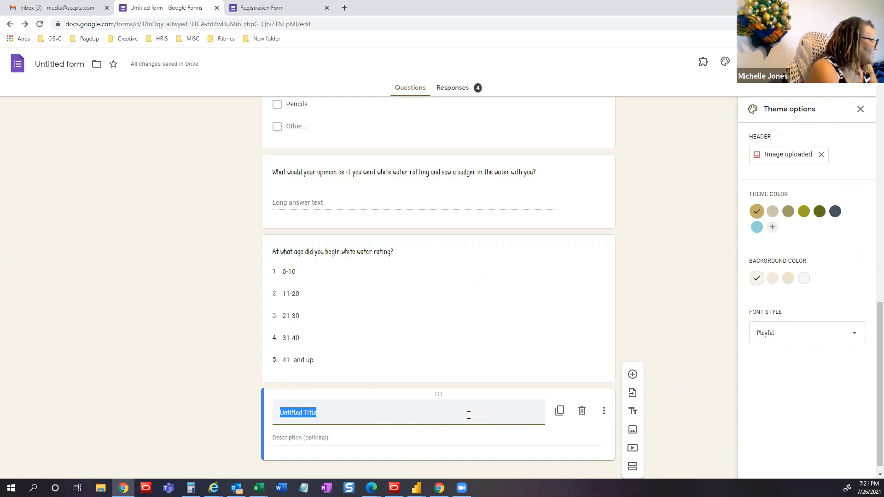
text(National Parks)
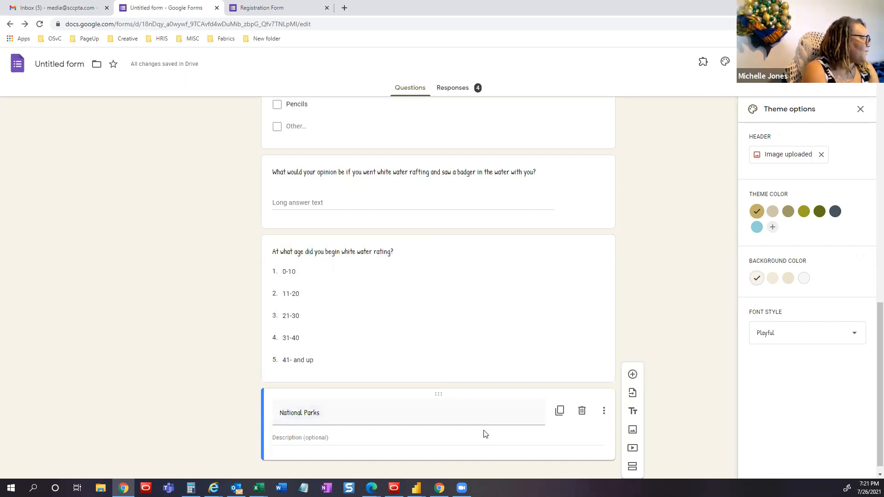
scroll(468, 440, down, 1)
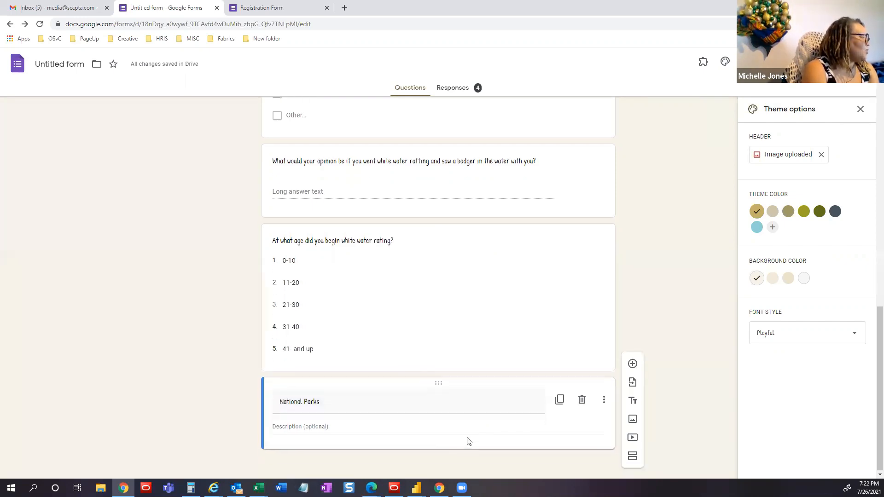
scroll(507, 316, up, 10)
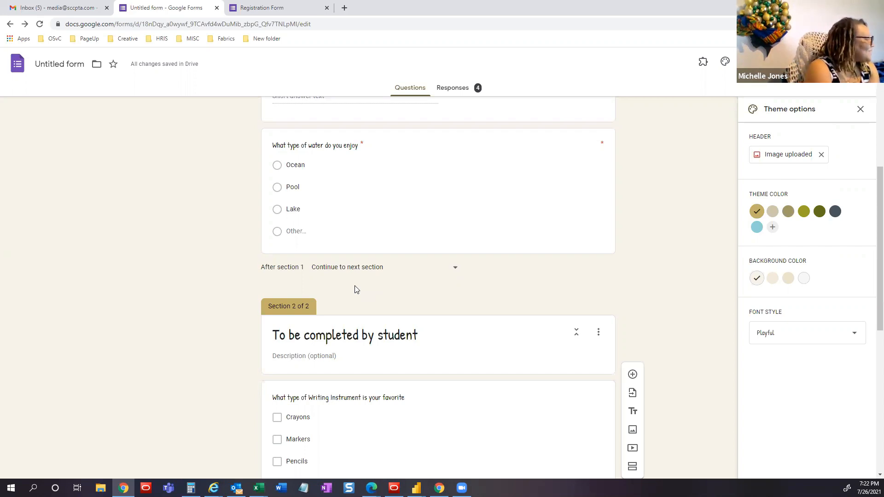
scroll(355, 289, down, 5)
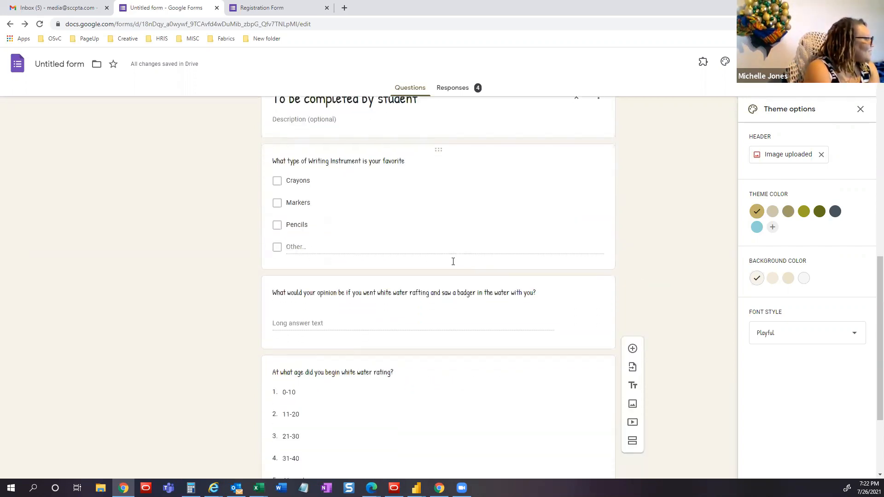
scroll(453, 262, down, 3)
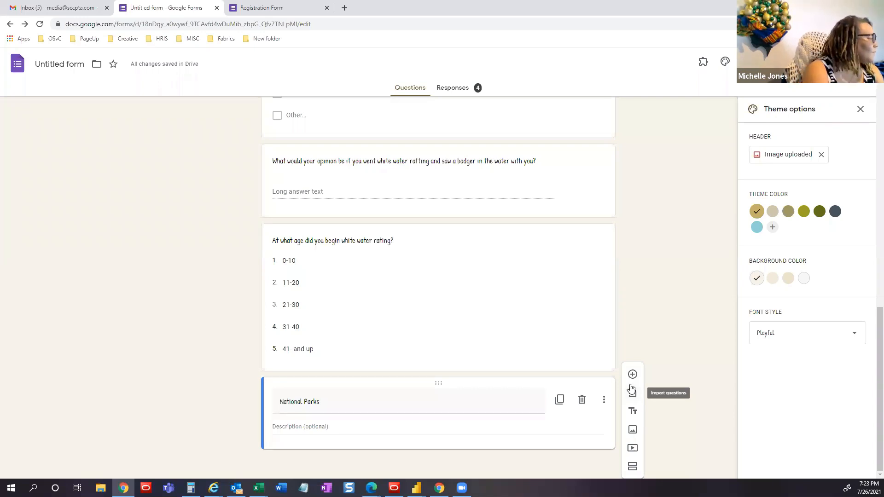
- Insert an untitled question under the National Parks title and set its type to a 1–5 Linear scale
click(633, 374)
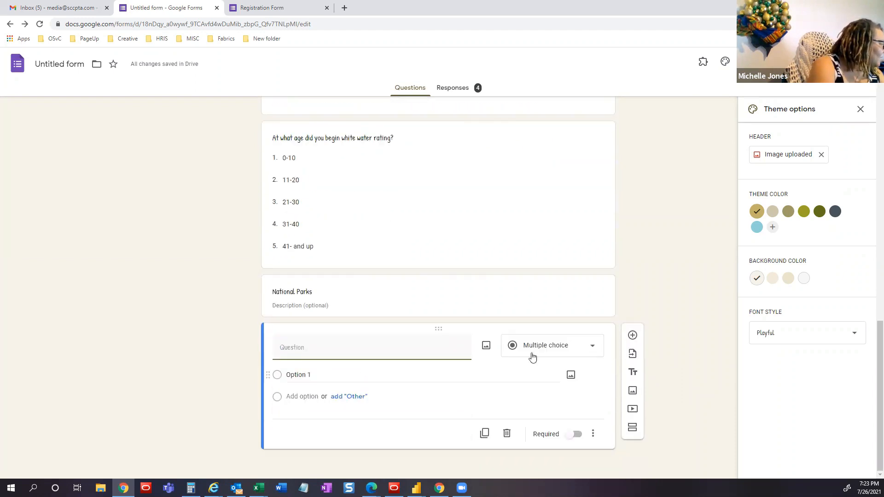
click(563, 346)
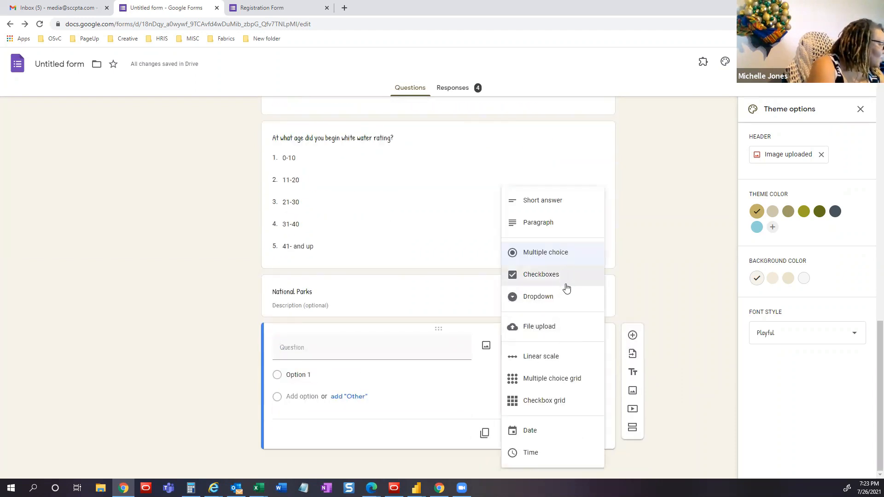
click(543, 357)
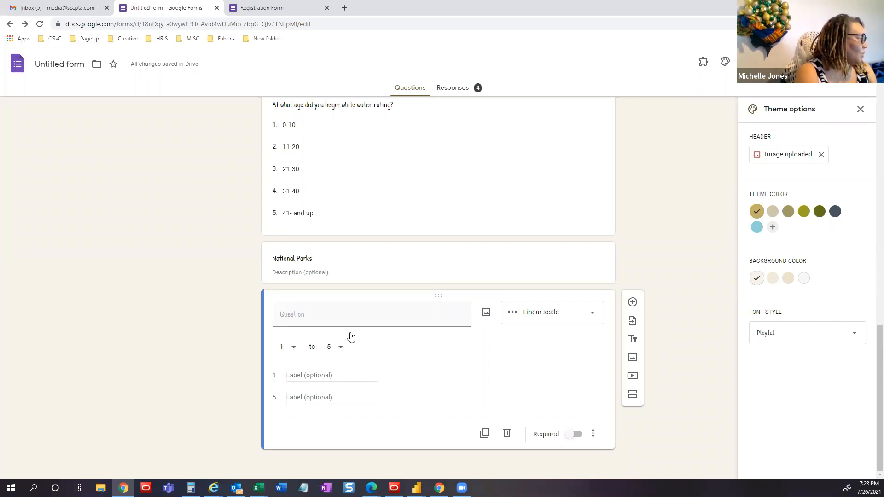
click(549, 313)
- Switch the new question to Multiple choice grid, then to Checkbox grid
click(548, 334)
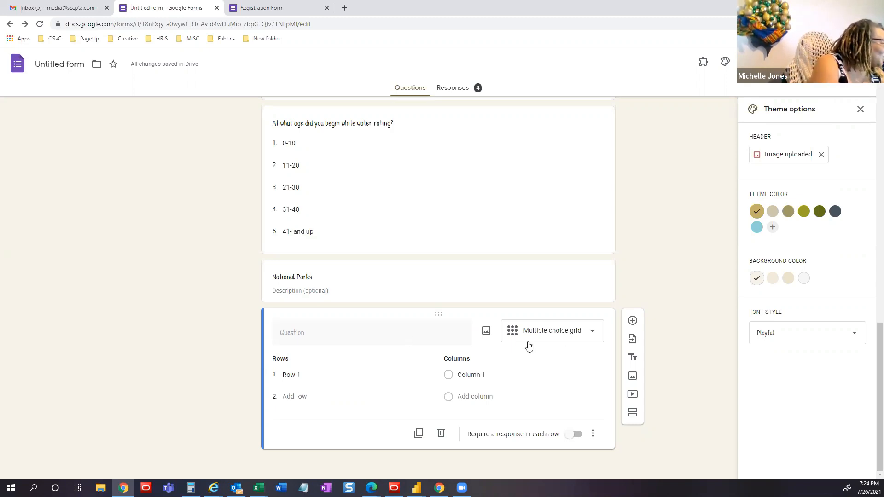
click(582, 335)
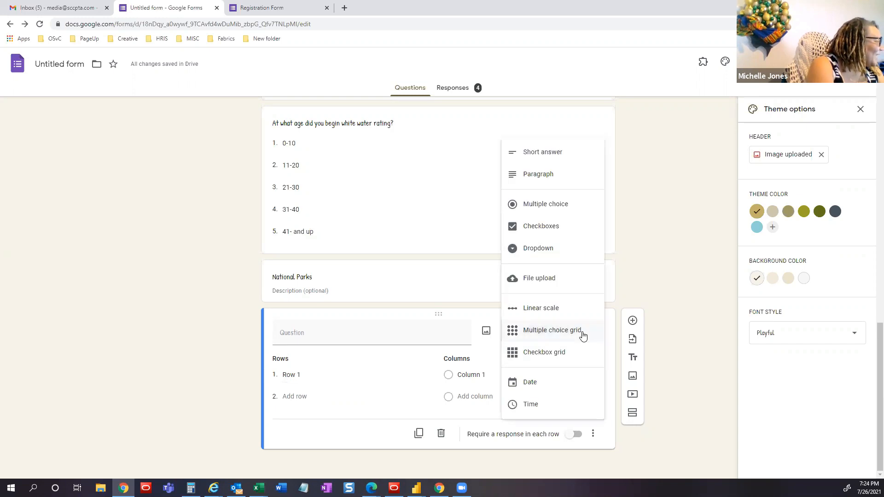
click(562, 352)
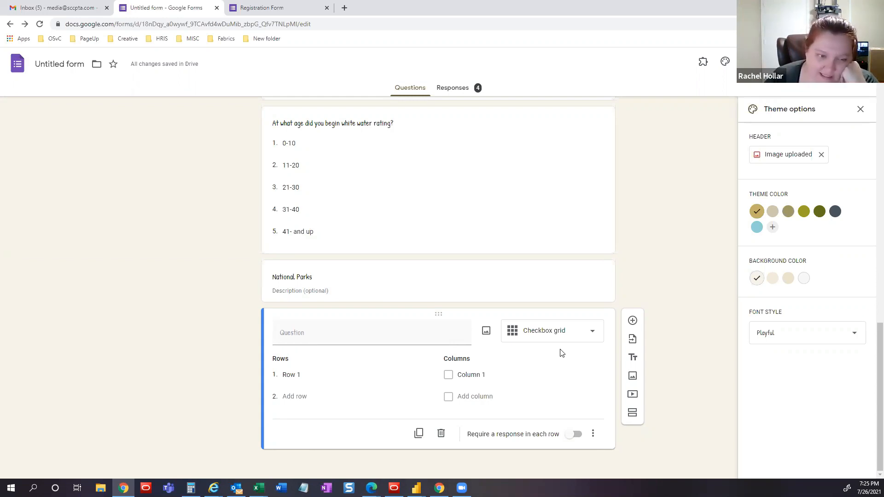
click(362, 335)
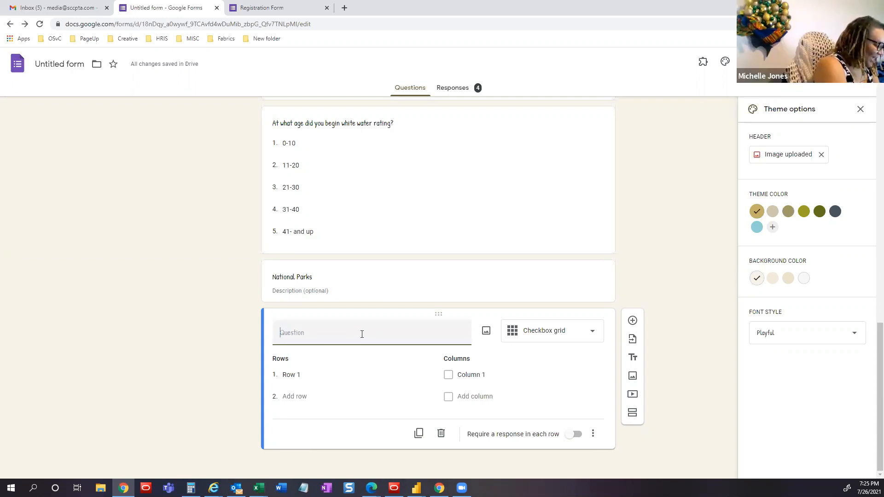
- Name the grid question 'Book Fair Volunteers Sign Up'
text(Bo)
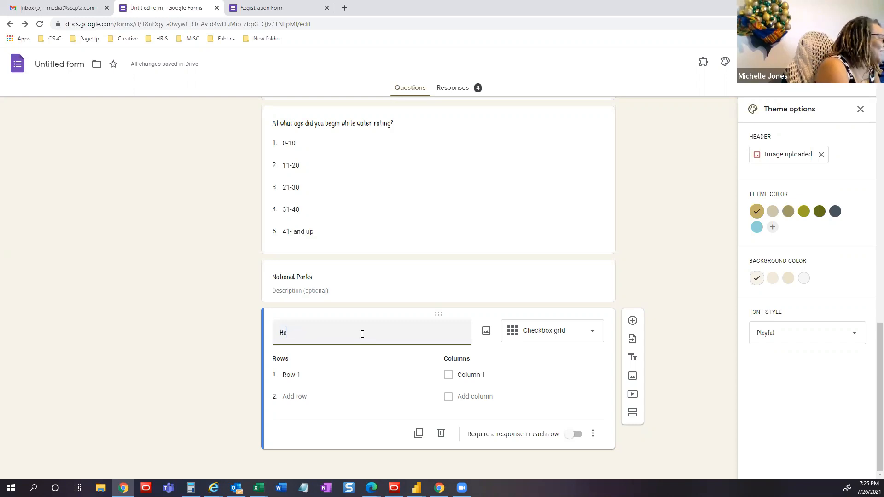
text(ok Fair Volu)
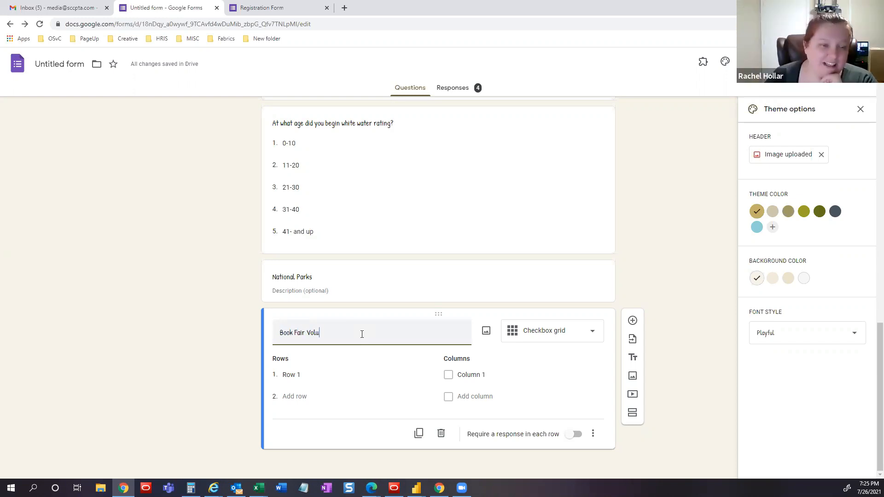
text(nteers Sign Up)
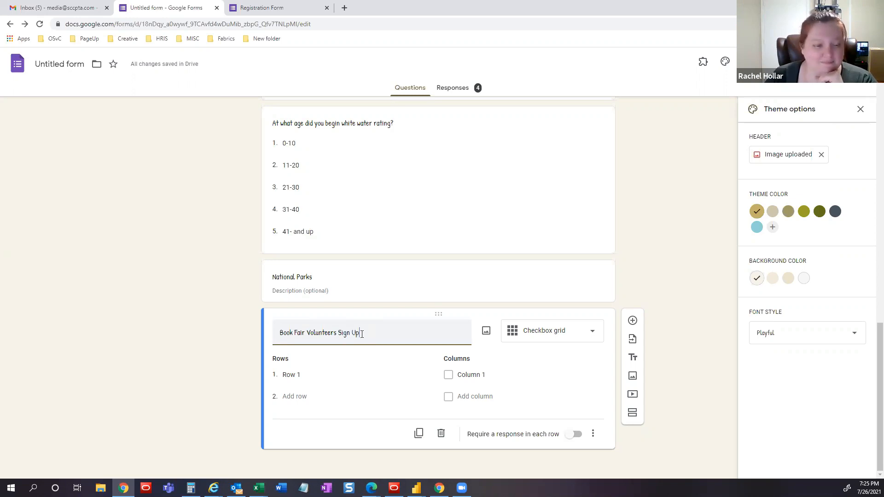
click(290, 374)
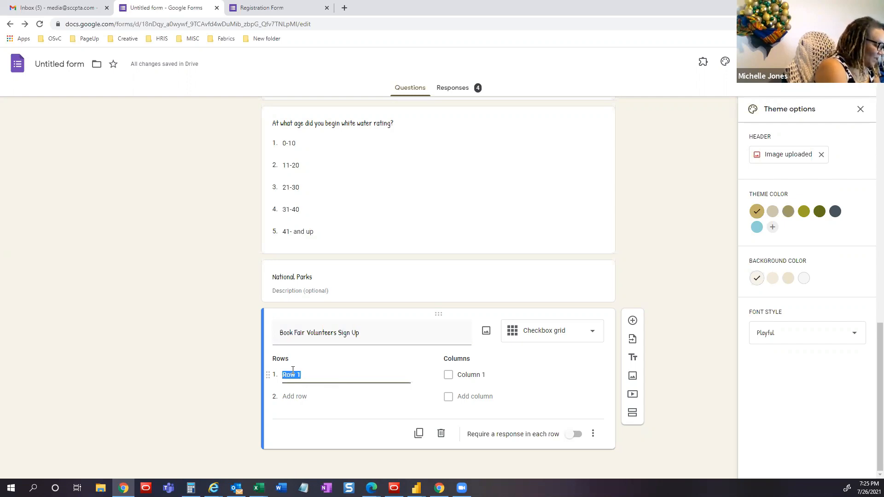
- Fill the first two grid rows: 'Monday Setup (7a -10a)' and 'Monday Mid (9a - 12pm)'
text(Monday)
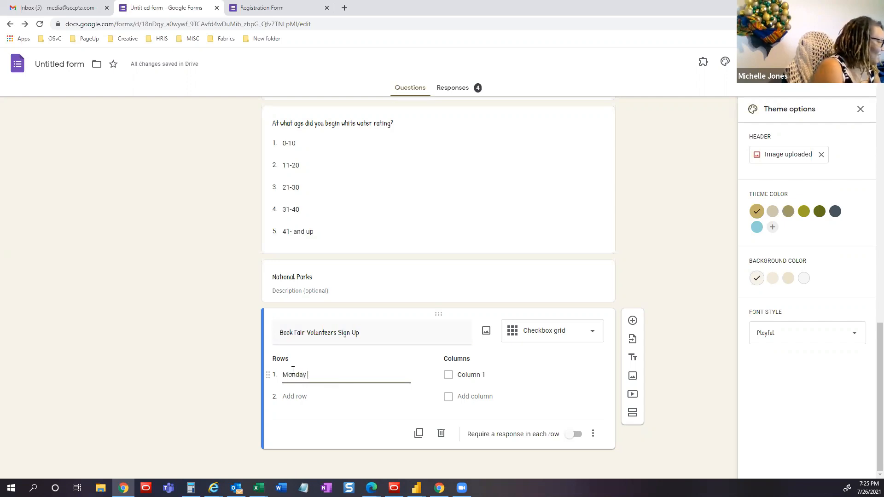
text( Se)
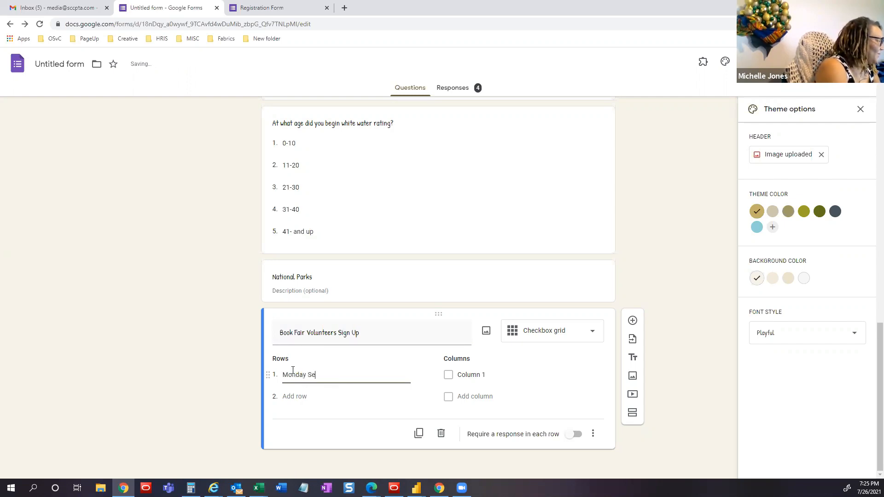
text(tup (7a -)
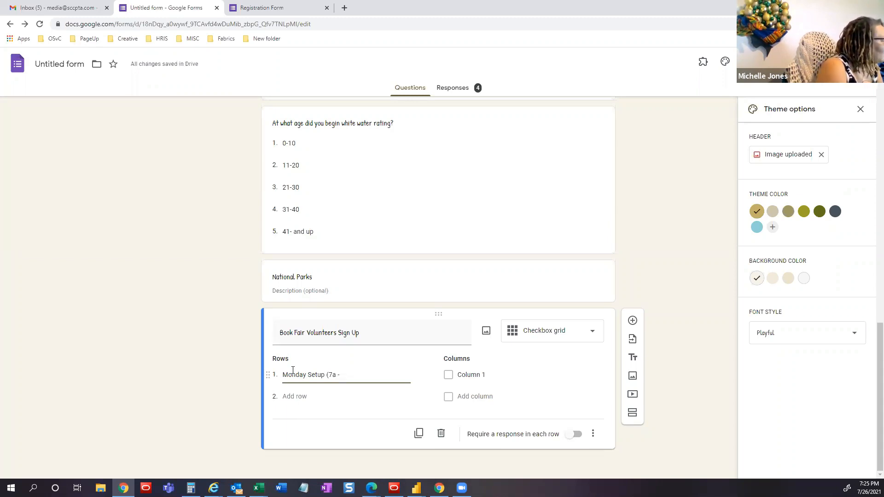
text(10)
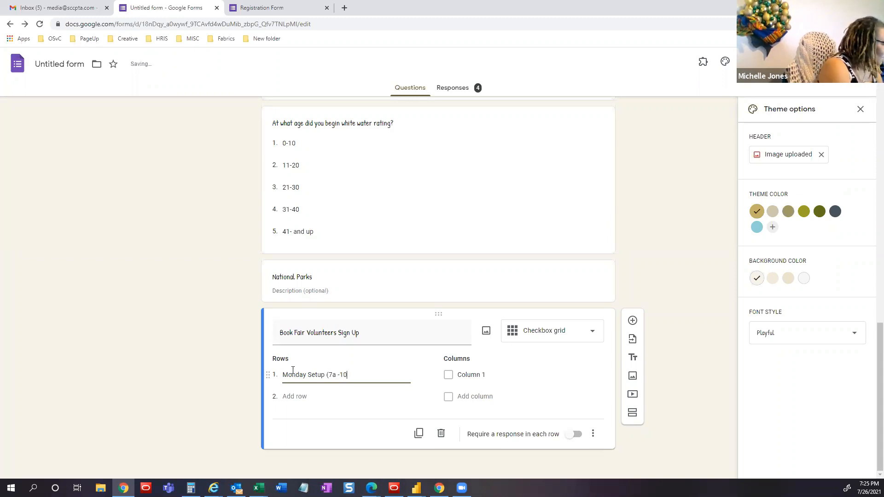
text(a))
key(BackSpace)
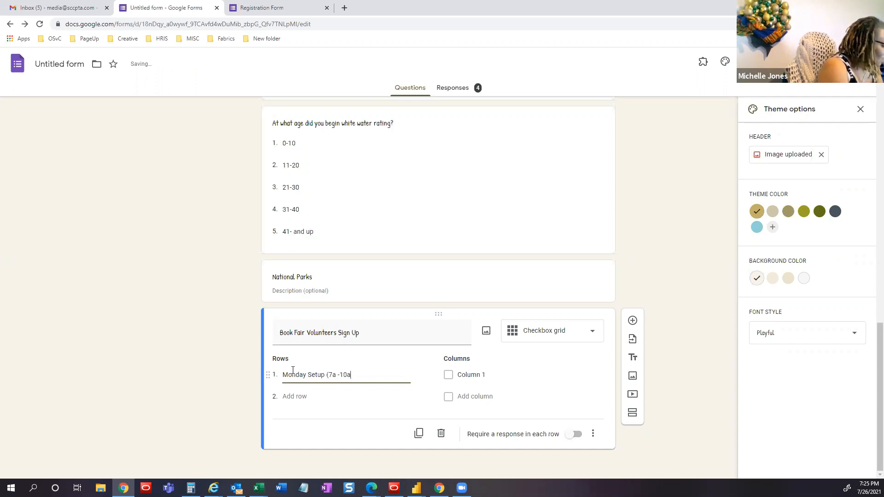
text())
click(296, 394)
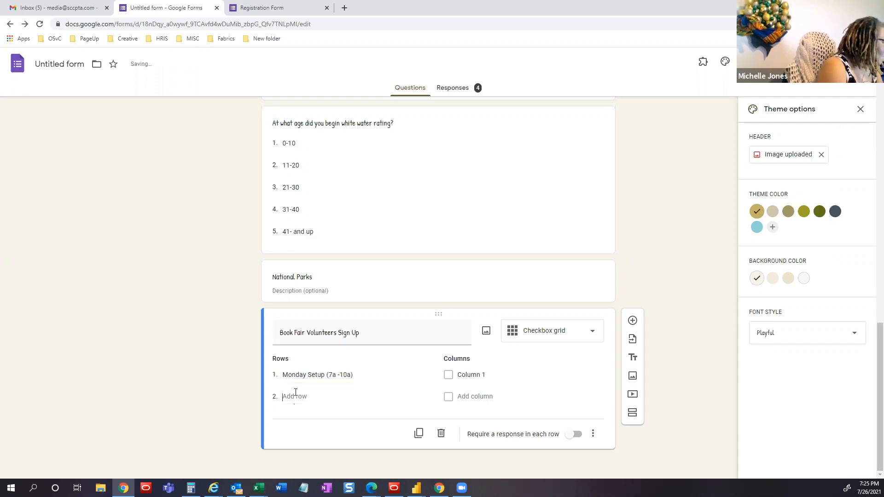
text(Mond)
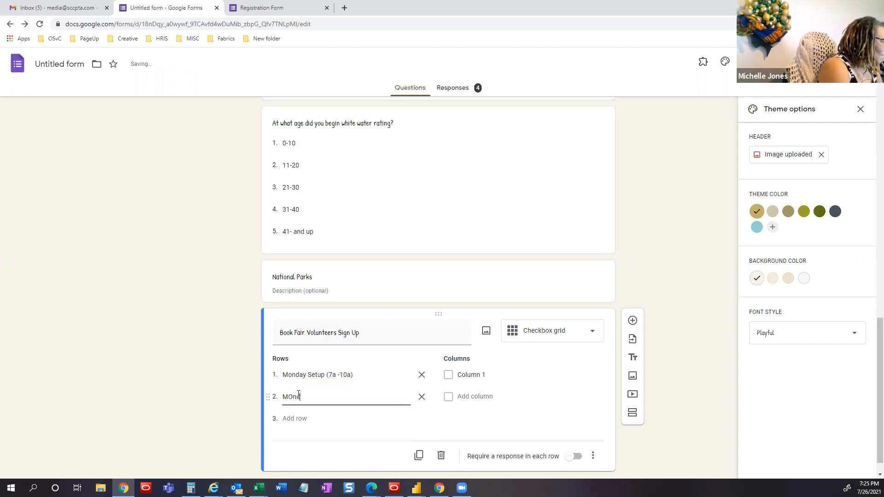
key(BackSpace)
key(BackSpace)
key(BackSpace)
text(onday M)
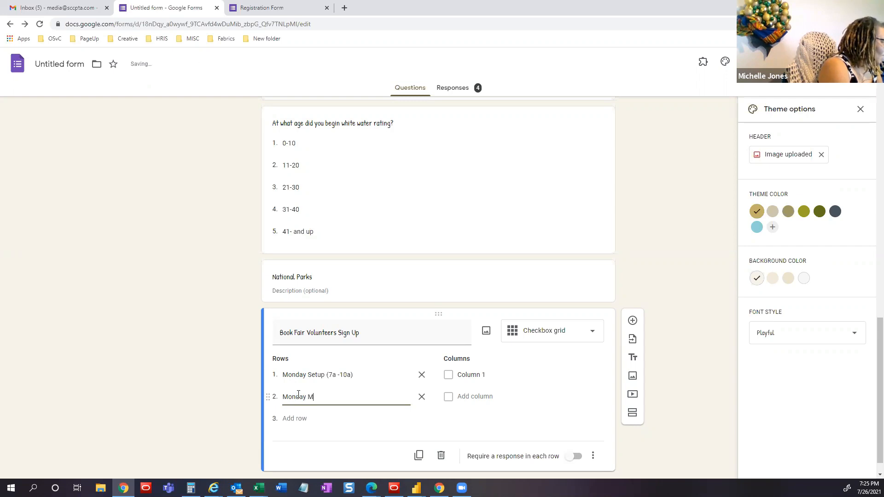
text(id Day)
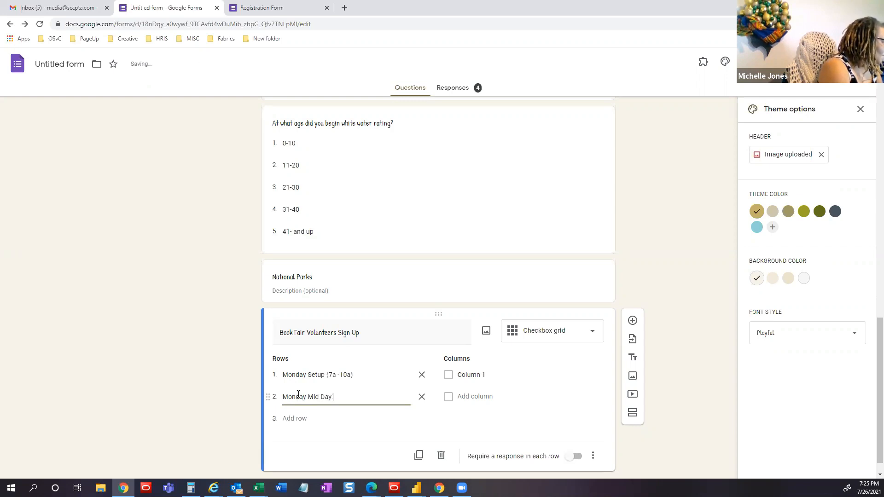
key(BackSpace)
key(BackSpace)
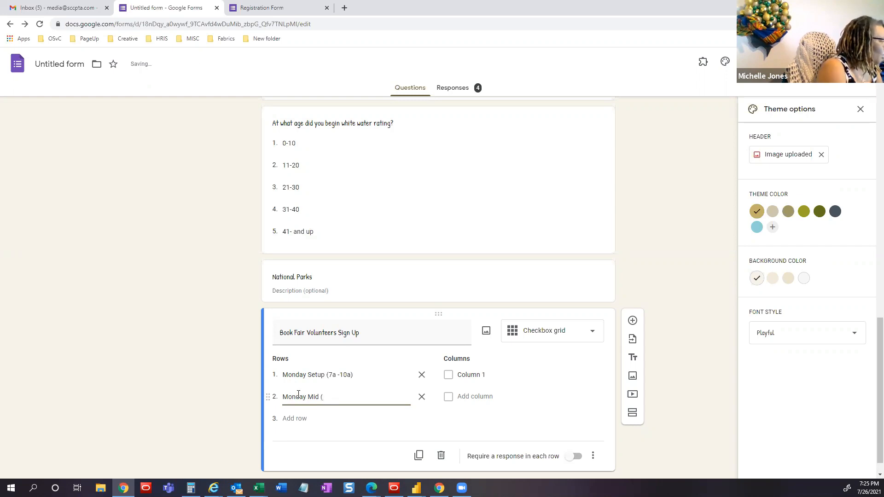
text((9a)
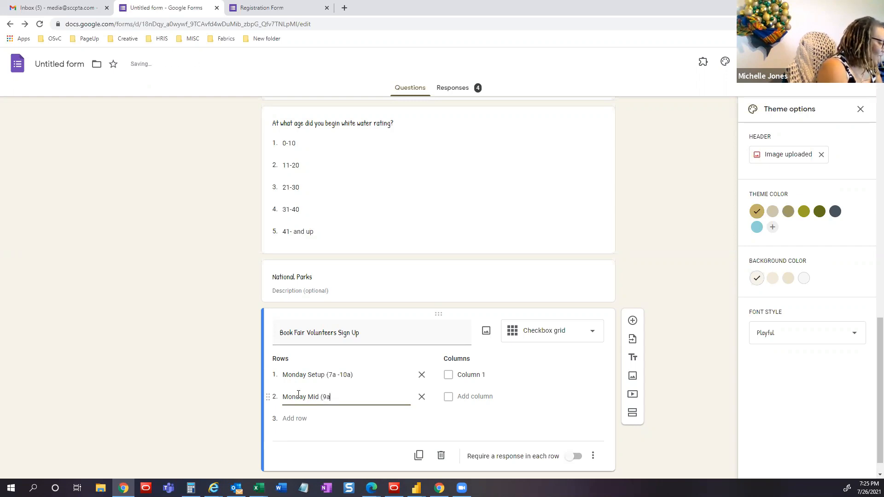
text(m)
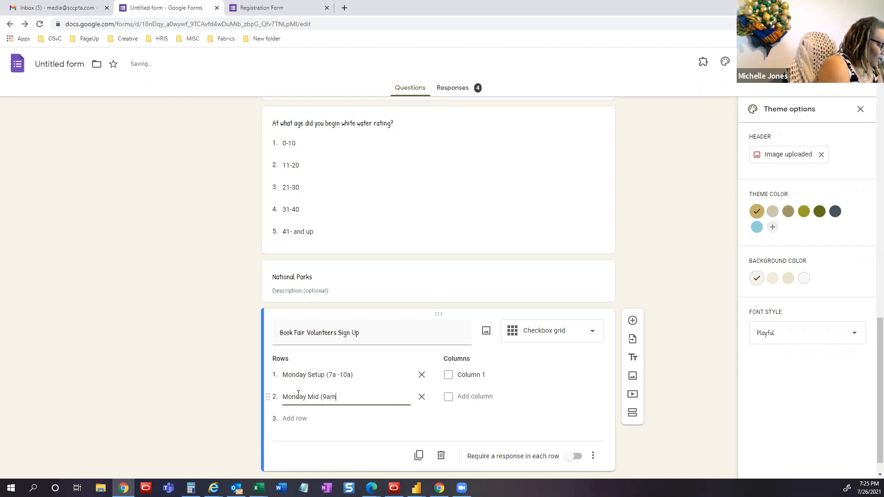
key(BackSpace)
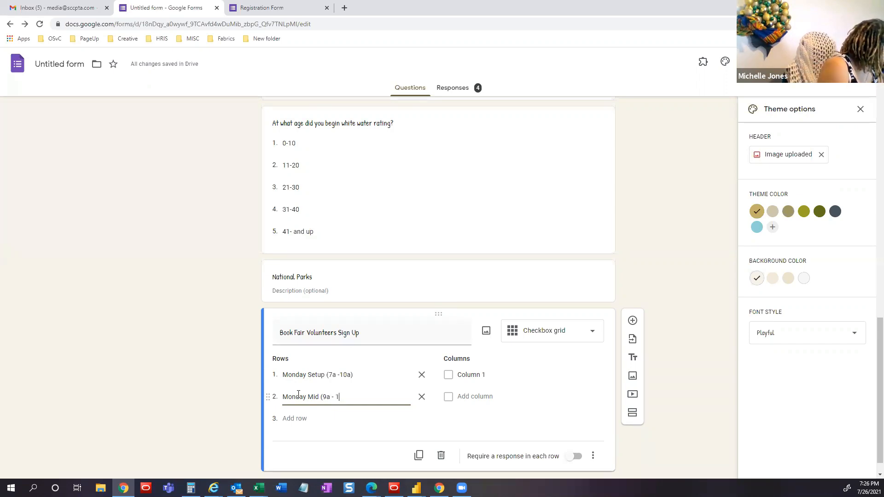
text(2pm)
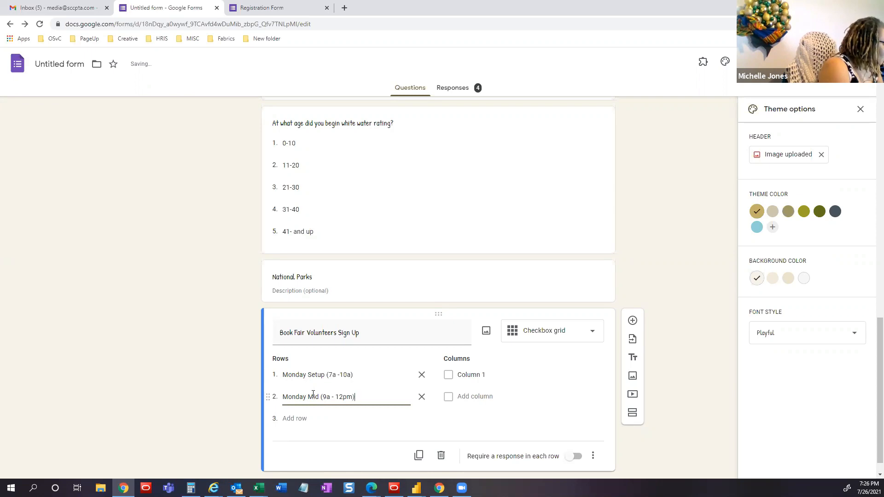
- Add rows 'Monday Afternoon (11 - 2pm)' and 'Monday Close (1pm - 4pm)'
click(308, 419)
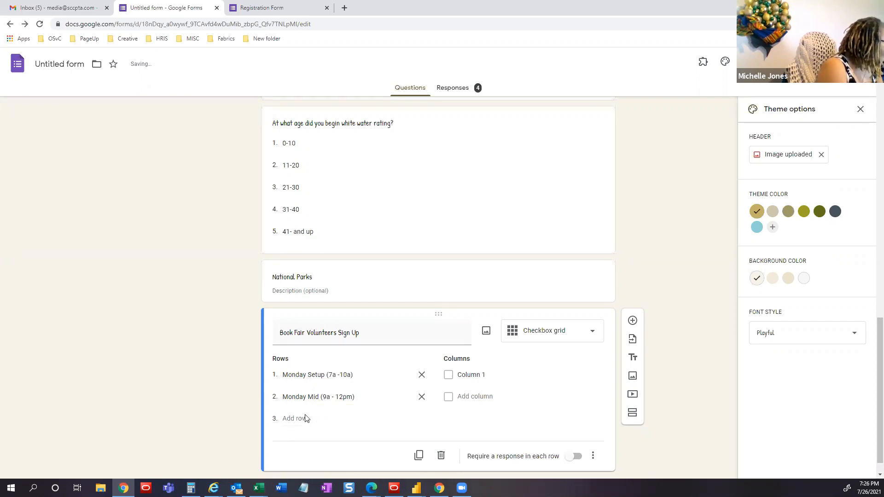
text(Monday)
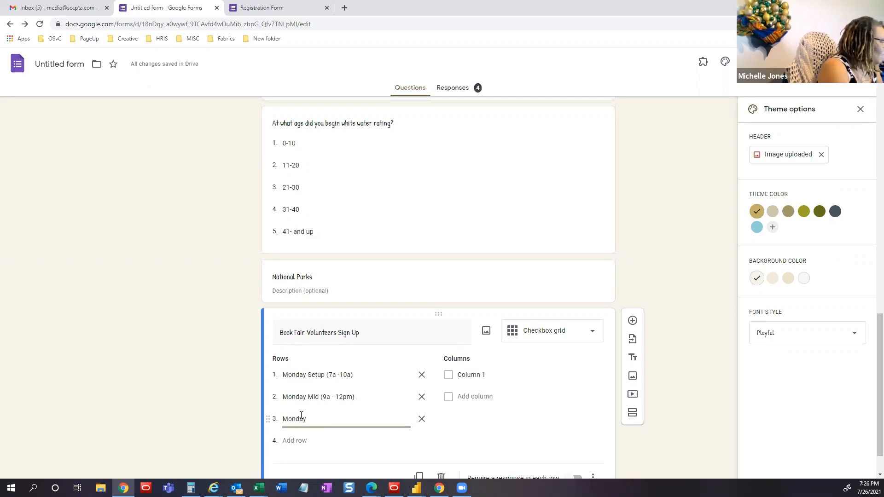
text( Afternoo)
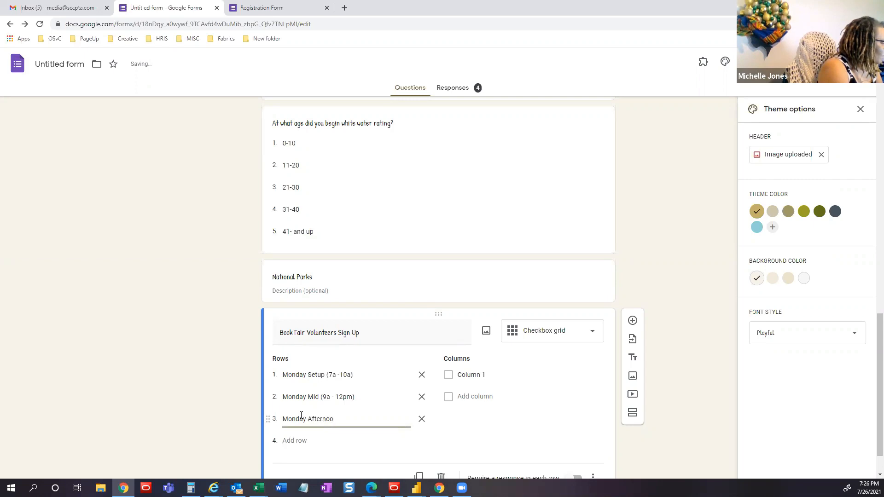
text(n 11)
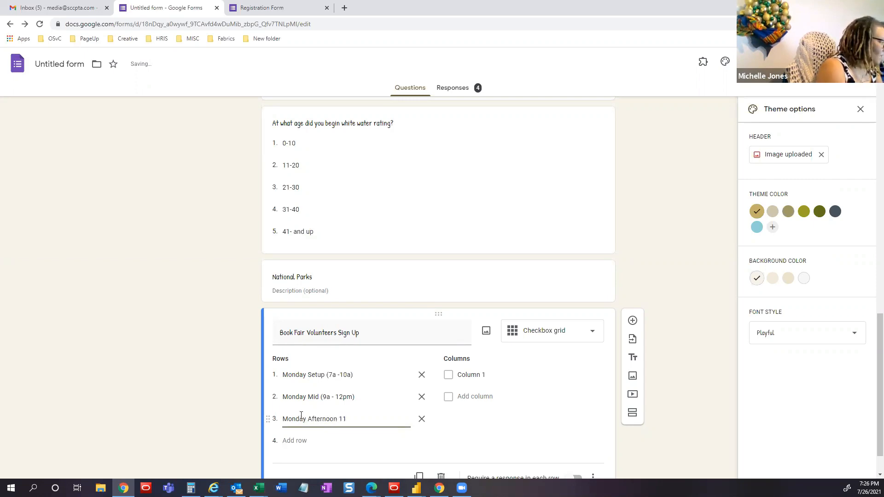
text( - 2)
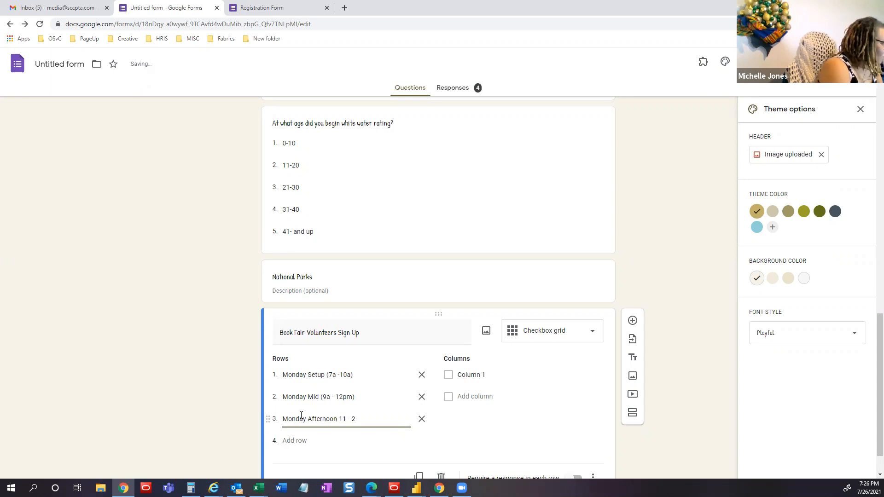
text(pm)
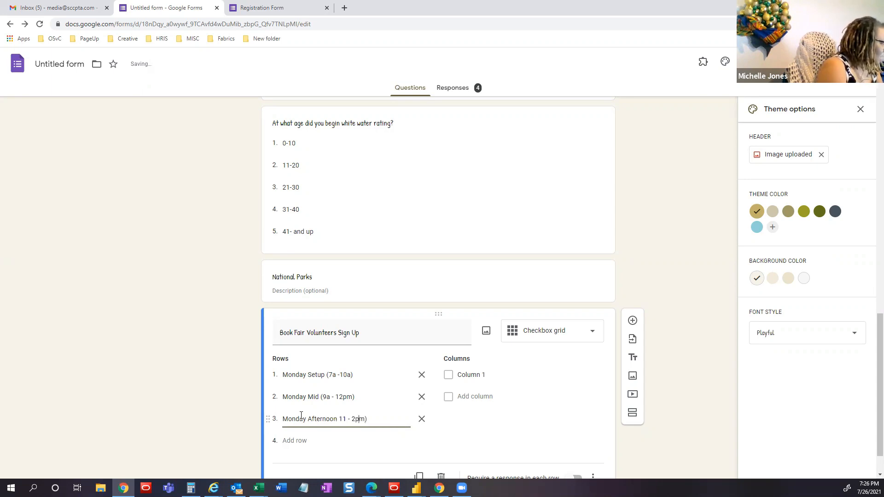
key(Left)
key(Left)
key(Left)
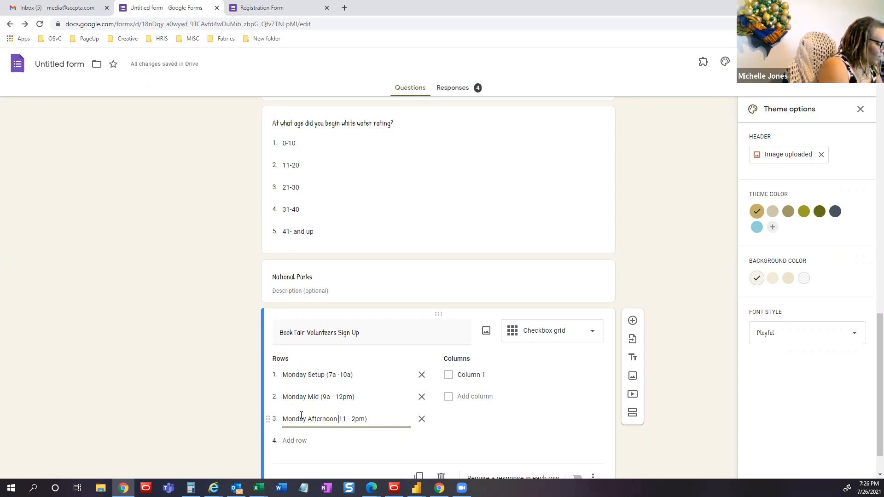
text(()
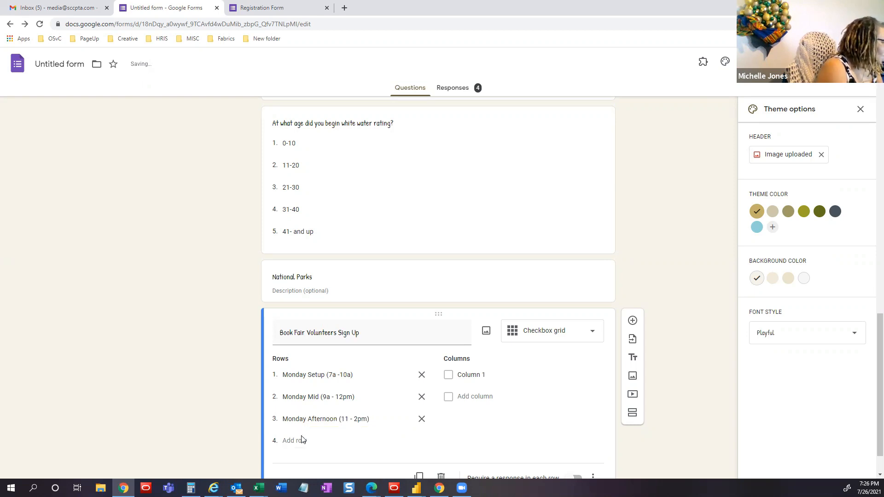
click(299, 441)
text(Monday )
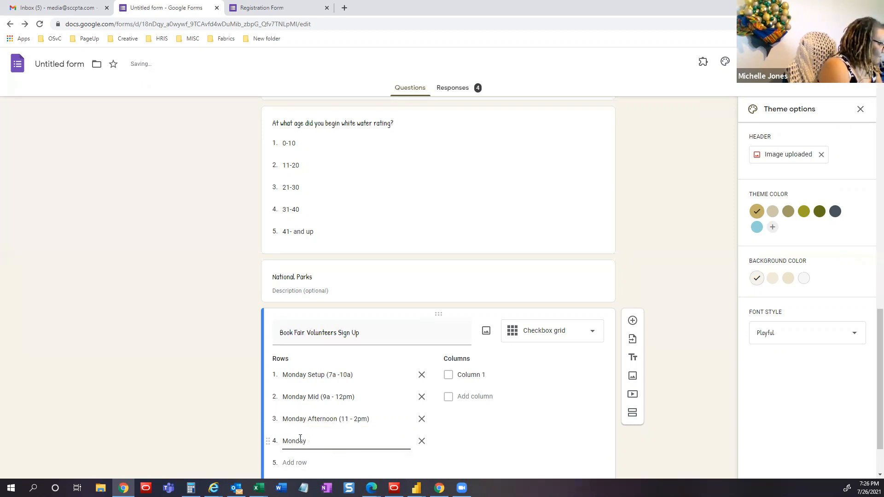
text(Close ()
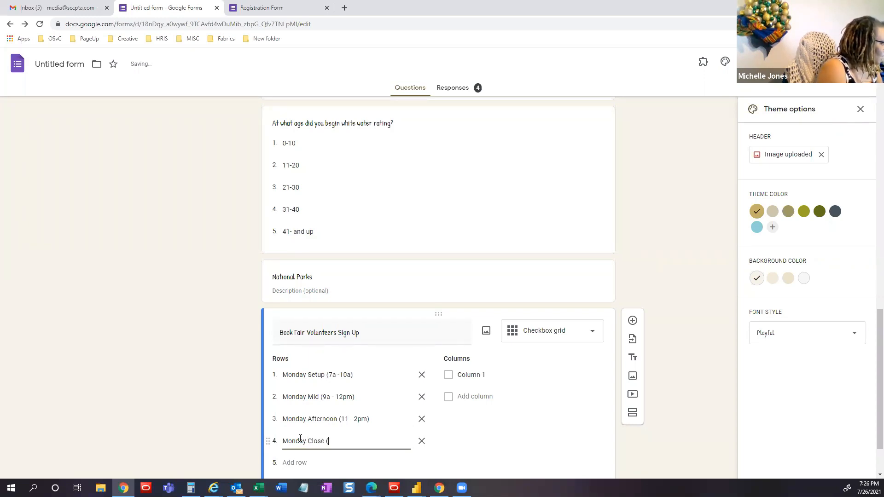
text(1pm - 4)
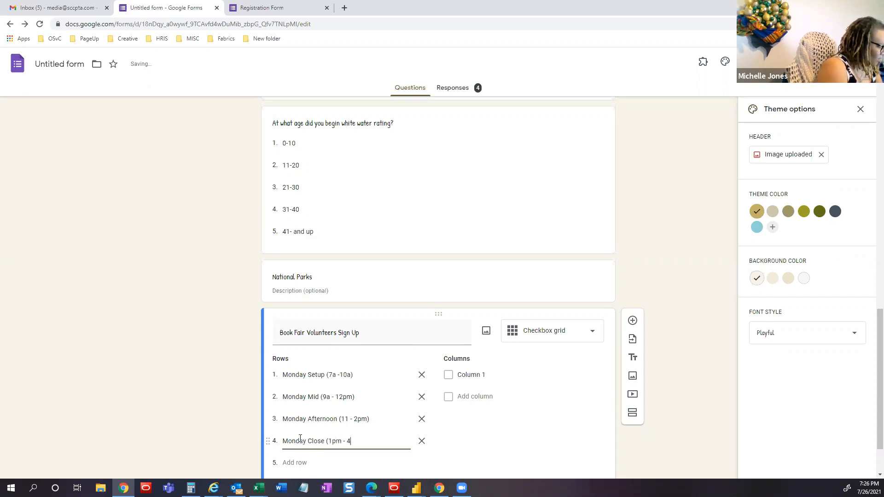
text(pm))
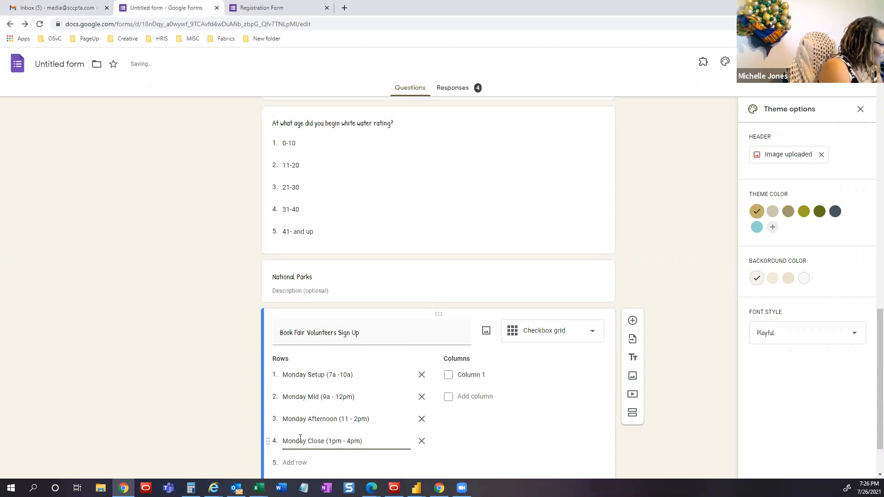
click(456, 421)
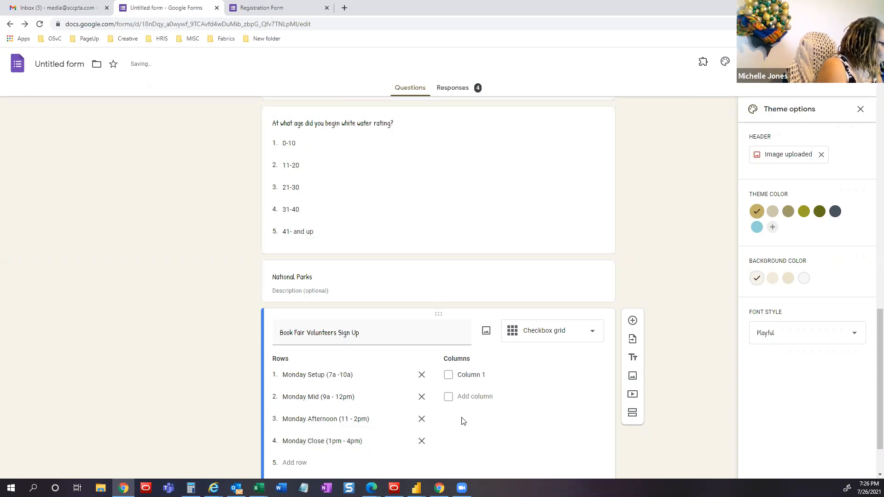
- Label the first two columns 'Setup (7a -10a)' and 'Mid (9a - 12pm)', pasted from the row text
scroll(456, 423, down, 2)
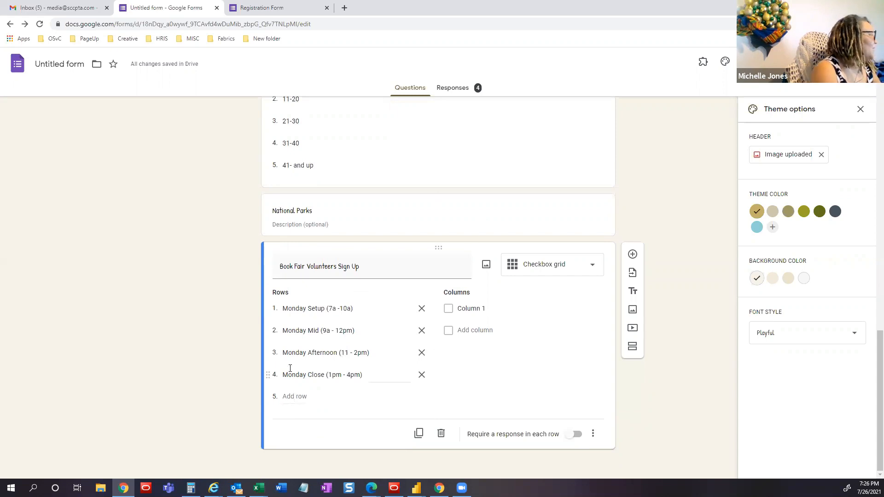
click(460, 332)
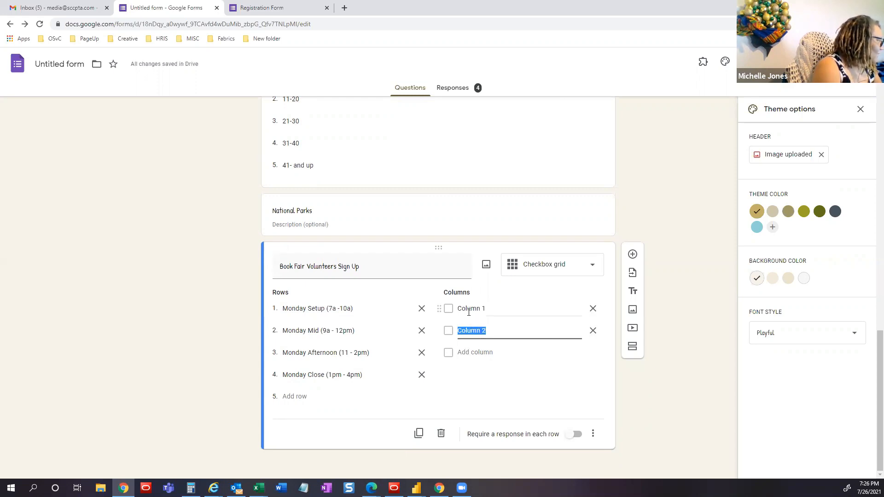
click(466, 307)
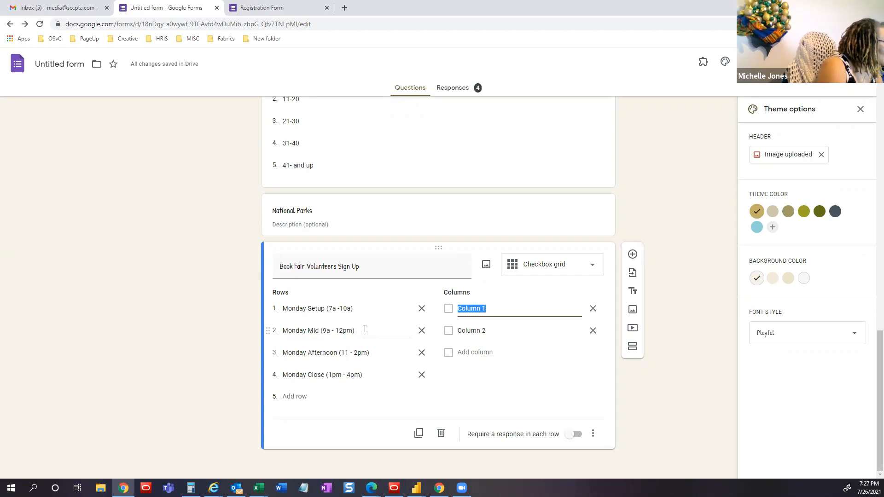
click(342, 309)
click(326, 308)
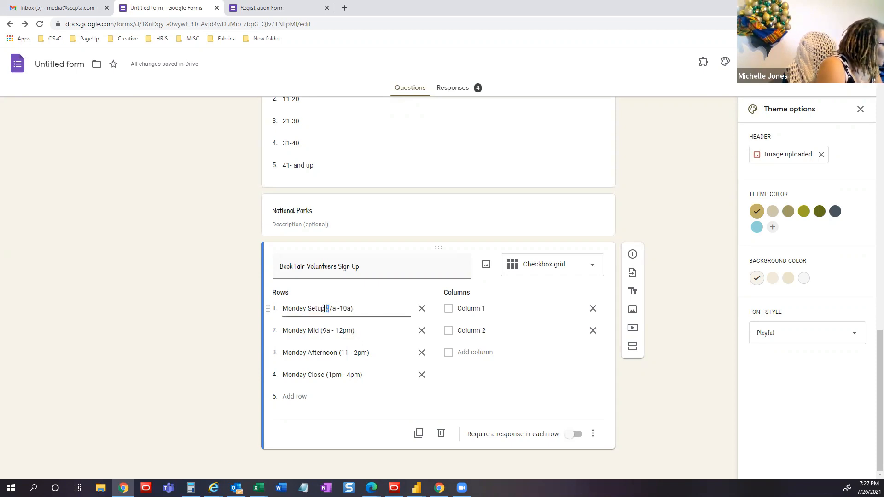
drag(307, 309, 354, 312)
key(ctrl+c)
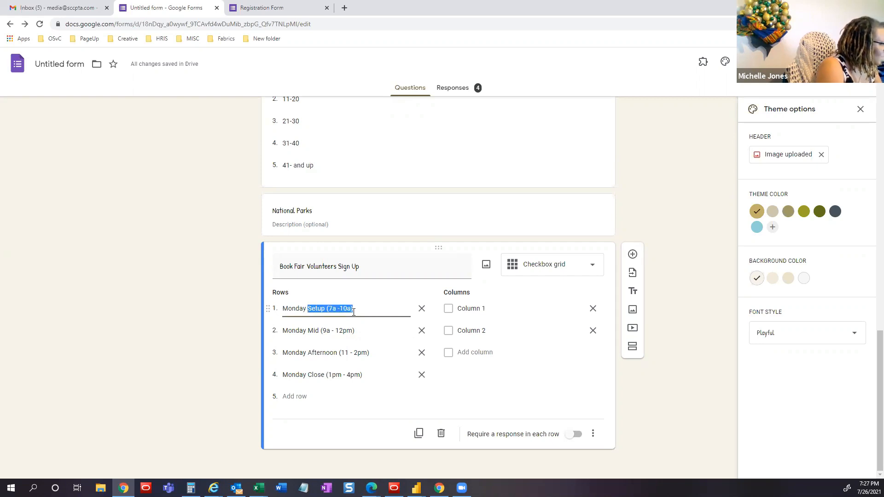
click(477, 307)
key(ctrl+v)
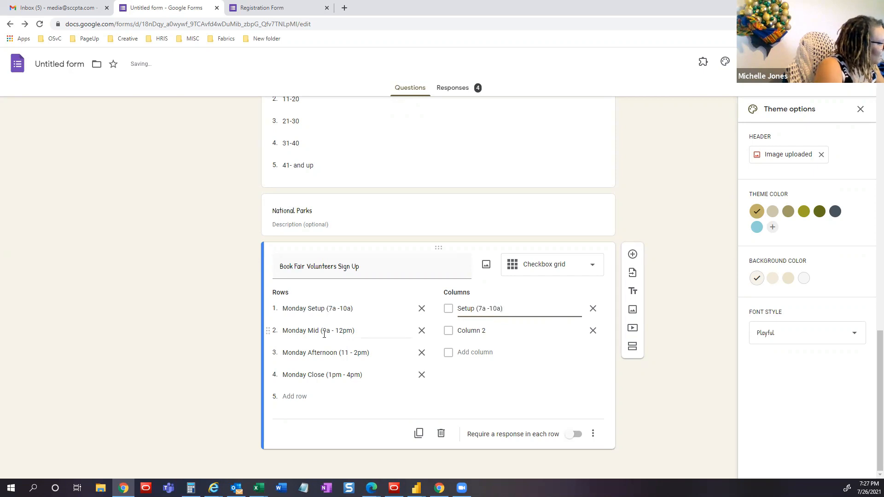
triple_click(319, 331)
drag(355, 331, 310, 329)
key(ctrl+c)
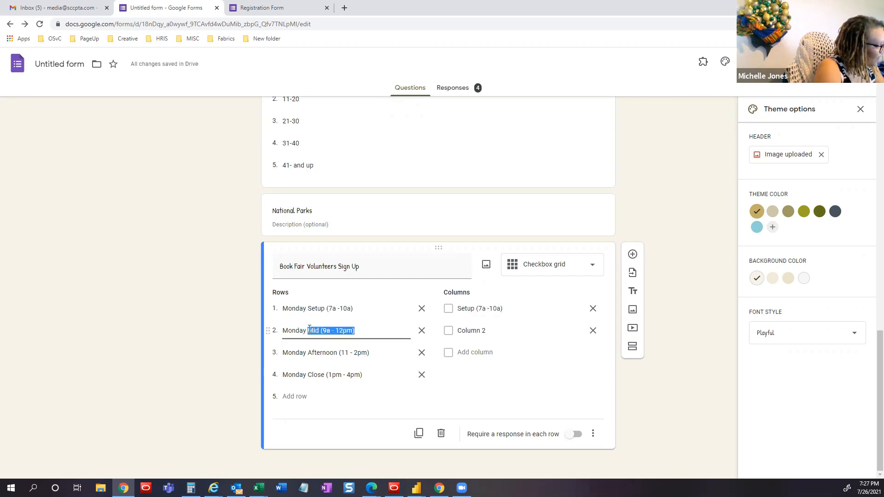
click(473, 328)
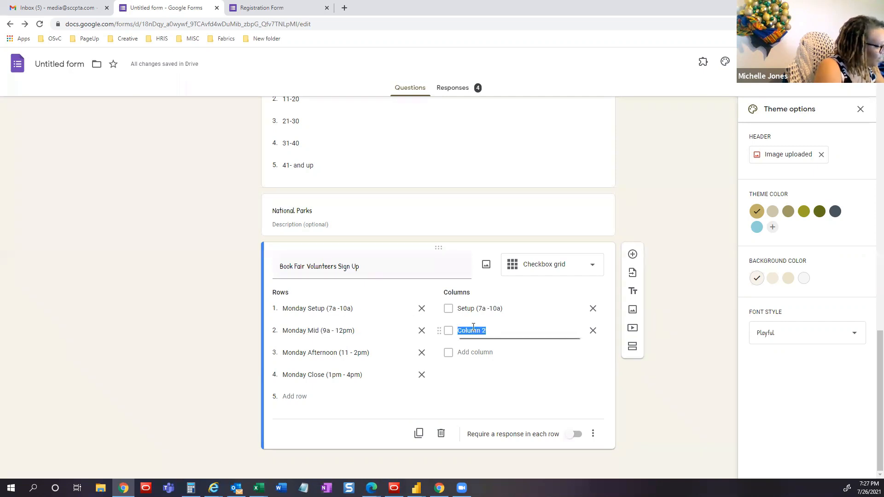
key(ctrl+v)
- Add columns 'Afternoon (11 - 2pm)' and 'Close (1pm - 4pm)', copied from rows three and four
triple_click(359, 352)
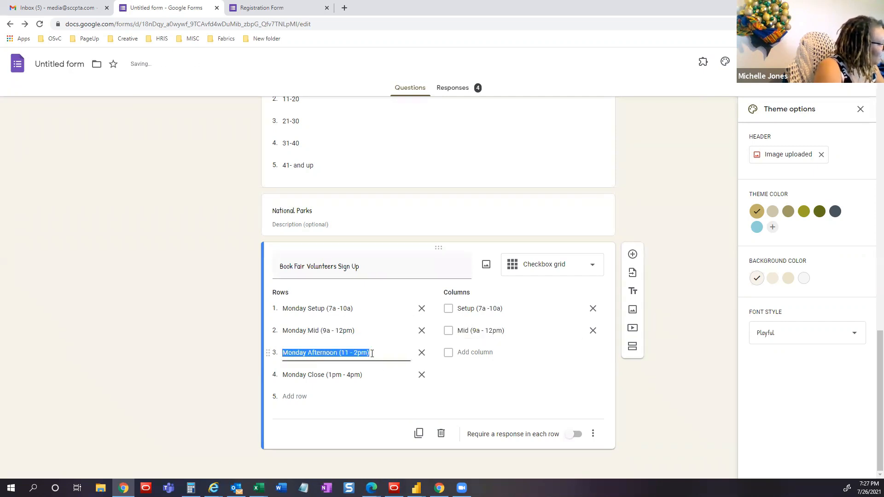
drag(370, 353, 319, 350)
key(ctrl+c)
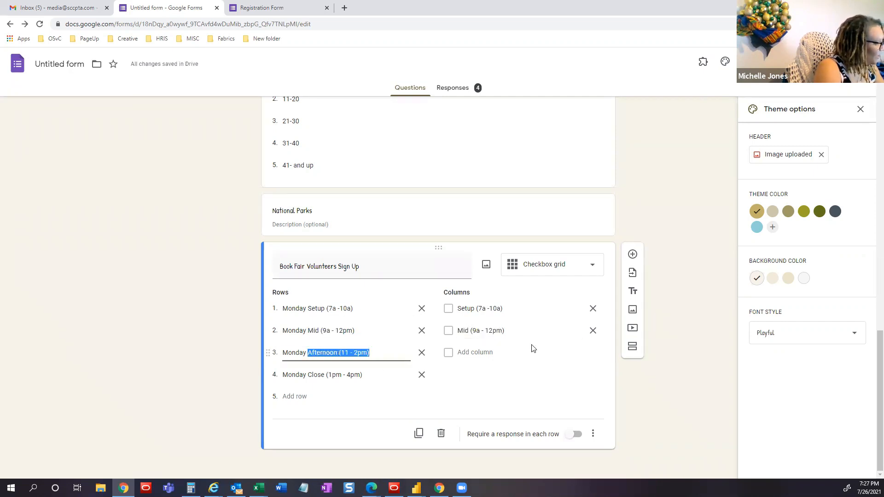
click(479, 350)
key(ctrl+v)
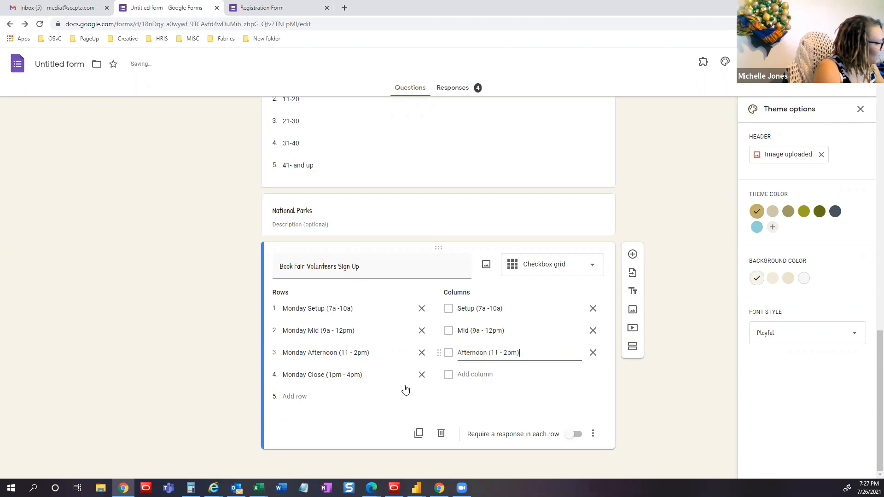
triple_click(364, 375)
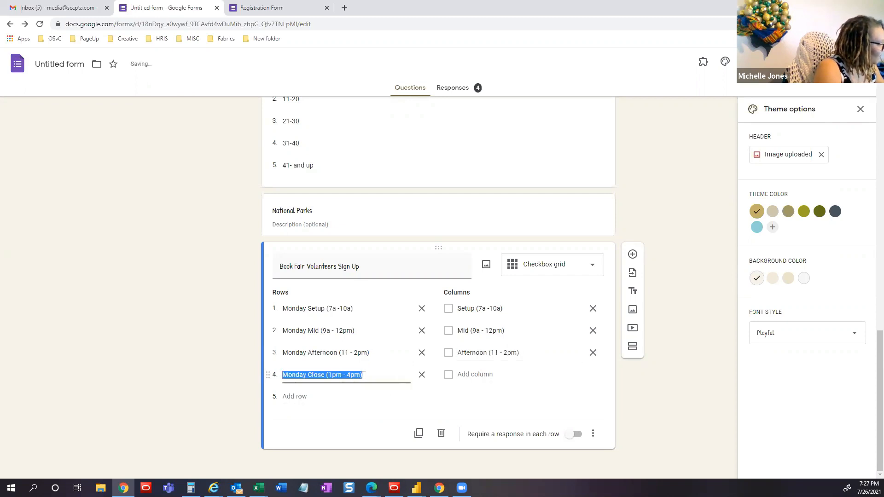
drag(325, 375, 373, 375)
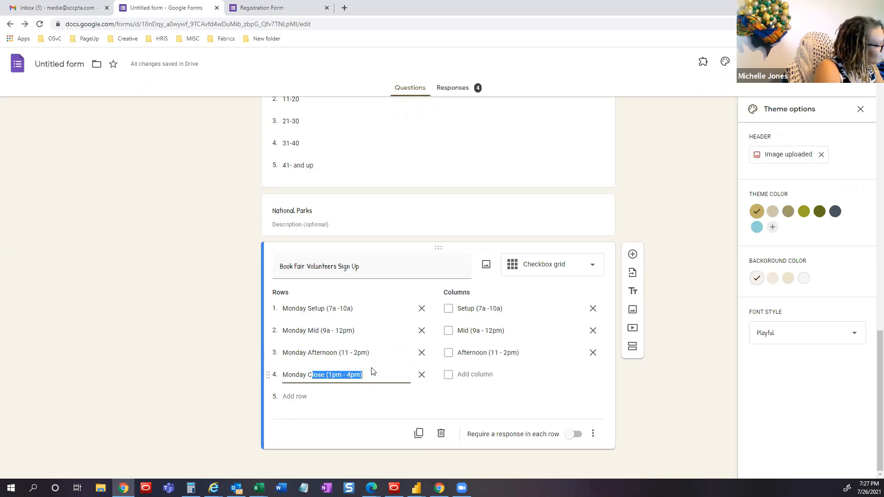
click(313, 375)
drag(313, 375, 389, 374)
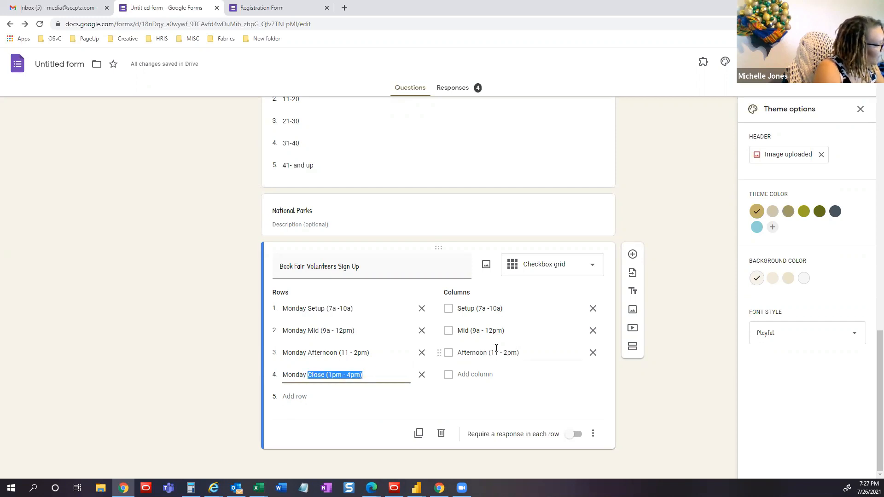
click(482, 367)
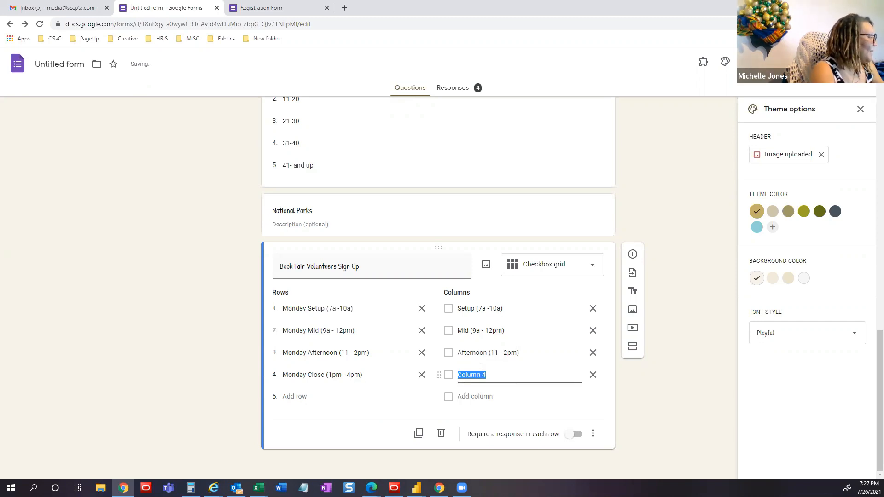
key(ctrl+v)
- Replace the row labels with Monday, Tuesday, Wednesday, Thursday, and append a Friday row
click(359, 310)
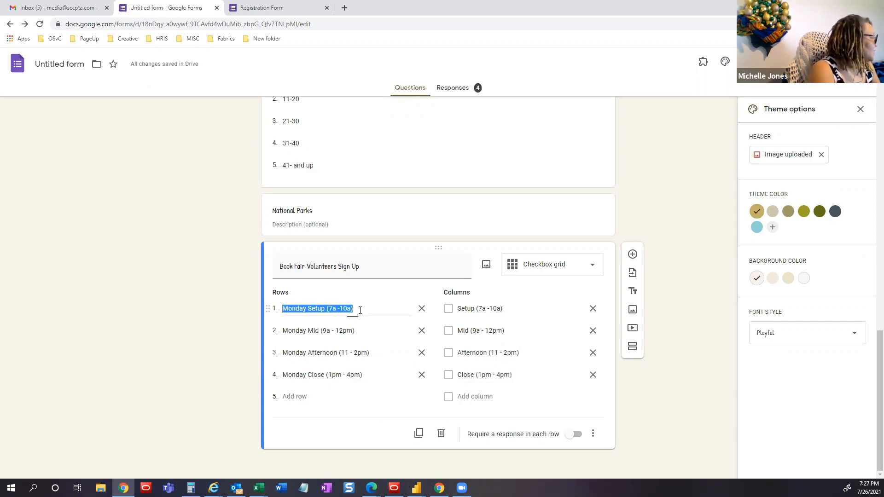
text(Monda)
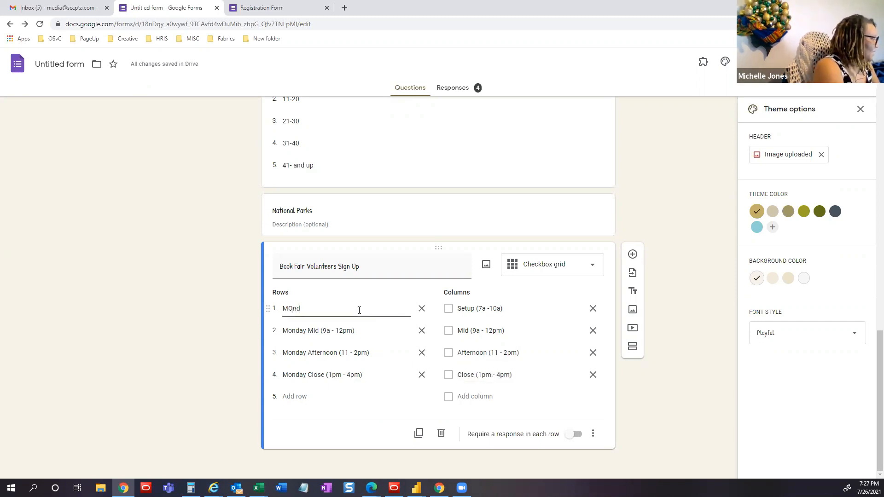
key(BackSpace)
key(BackSpace)
key(BackSpace)
key(BackSpace)
text(onday)
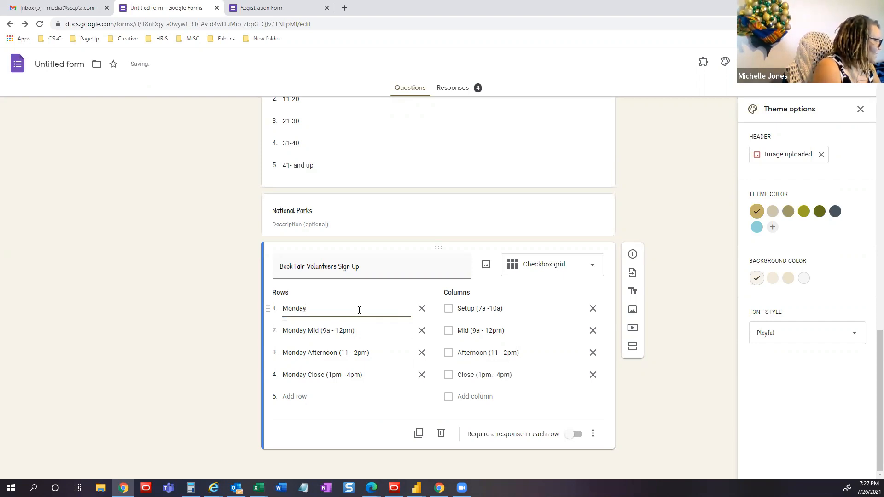
click(358, 332)
text(Tuesday)
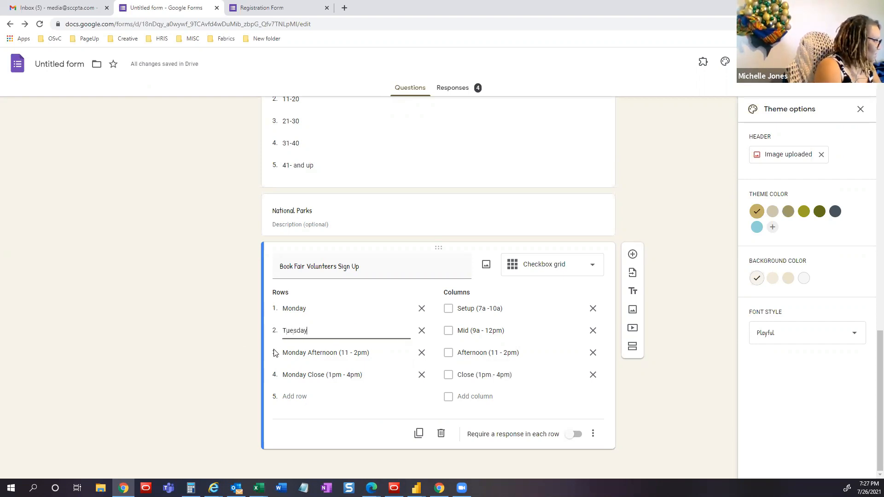
click(358, 352)
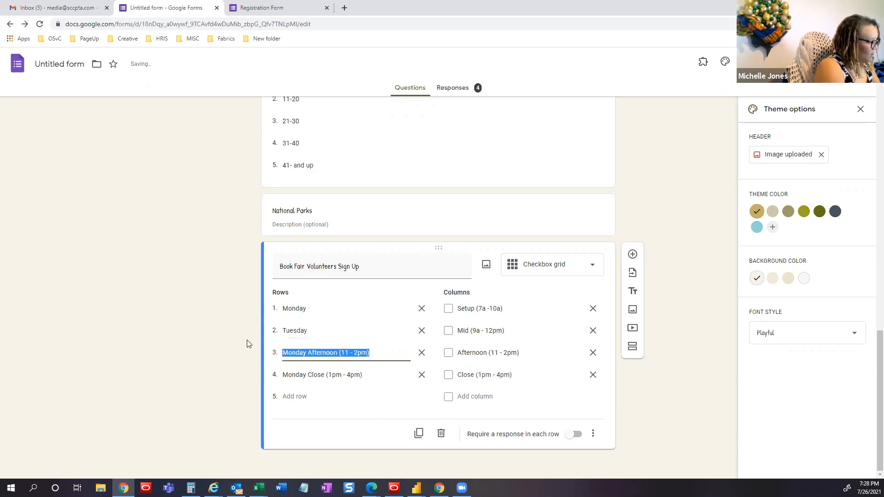
text(Wednesday)
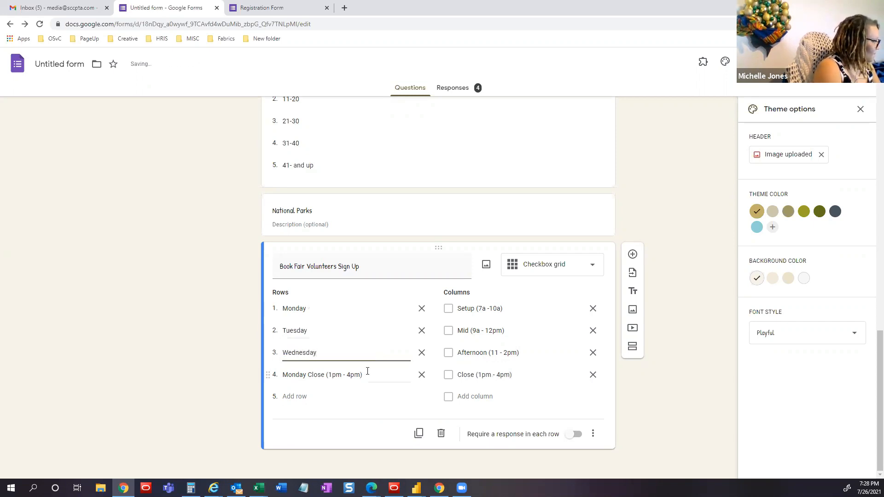
click(367, 374)
text(Thursd)
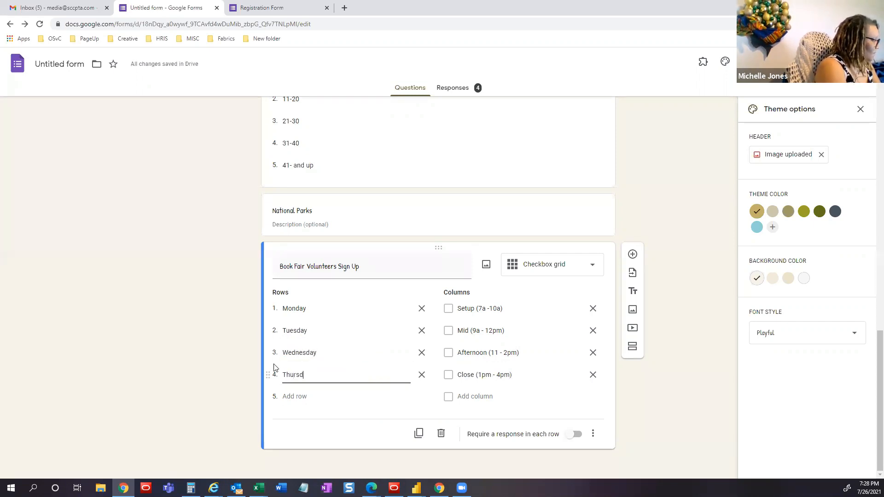
text(ay)
click(306, 393)
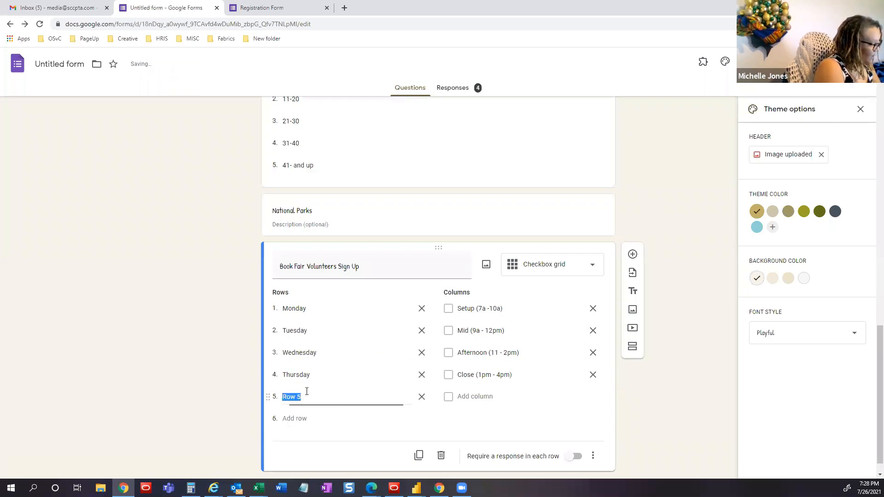
text(Friday)
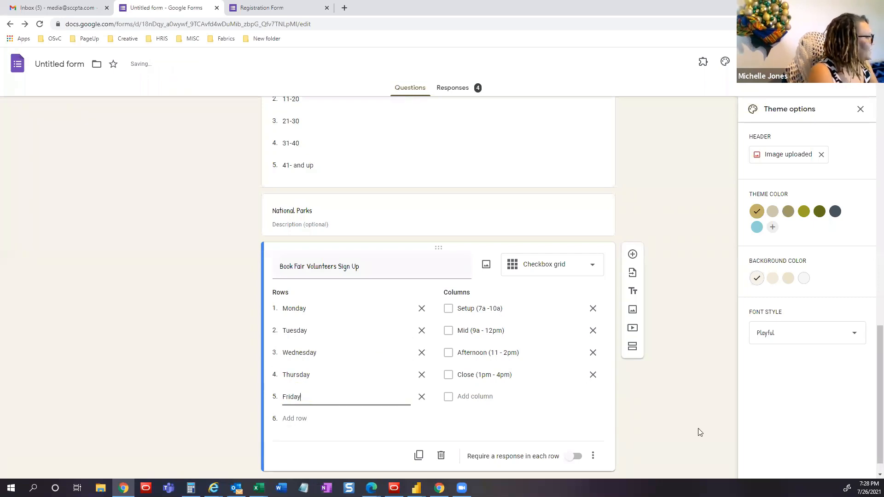
click(678, 416)
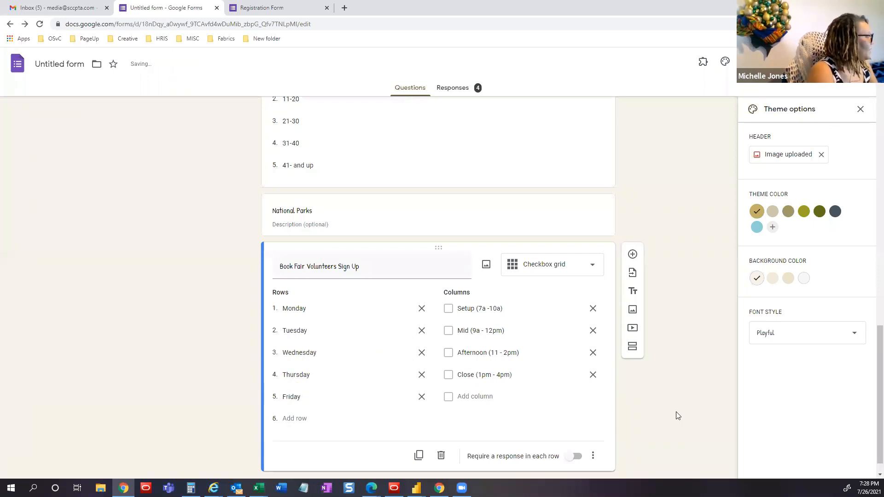
- Check the Responses tab, then start another response in the live Registration Form
click(454, 91)
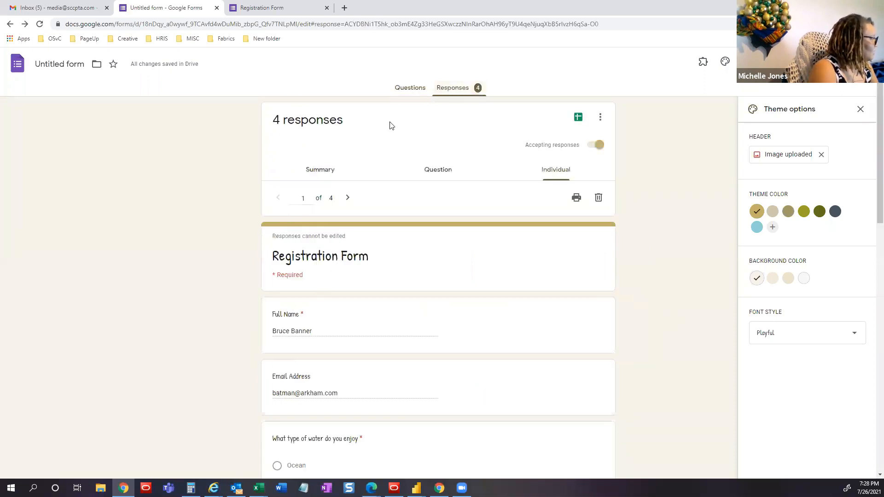
scroll(397, 194, down, 1)
click(408, 91)
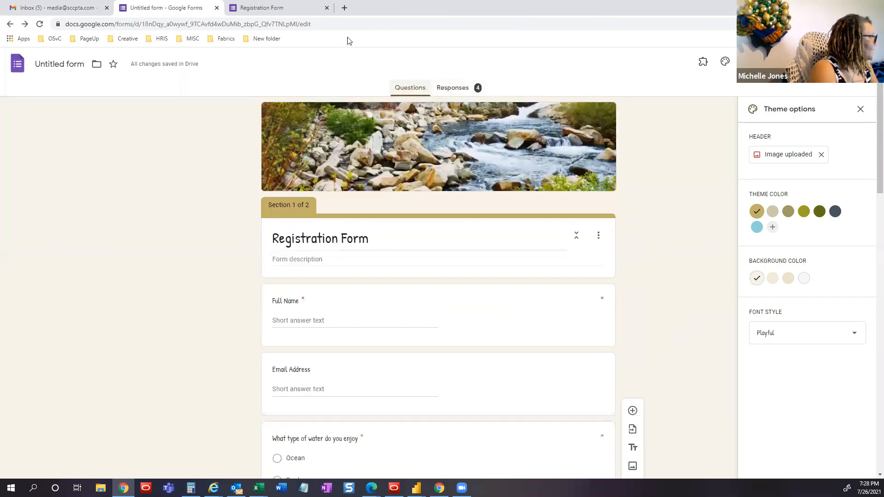
click(262, 8)
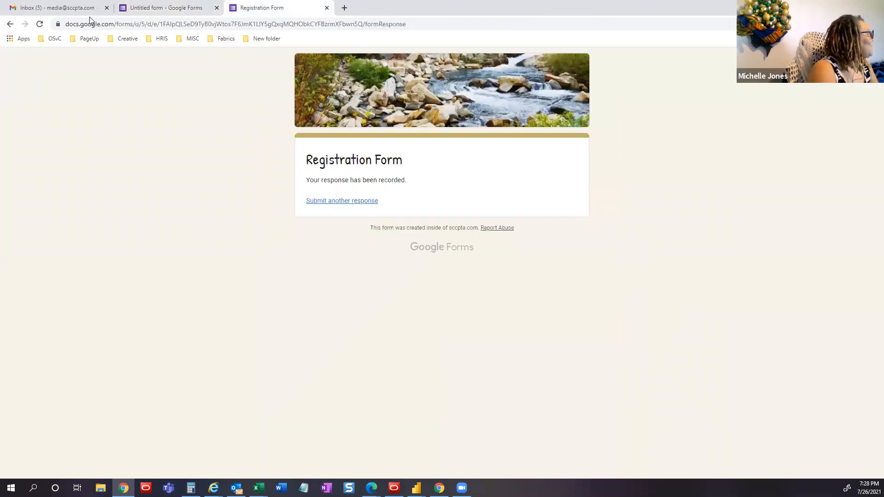
click(326, 203)
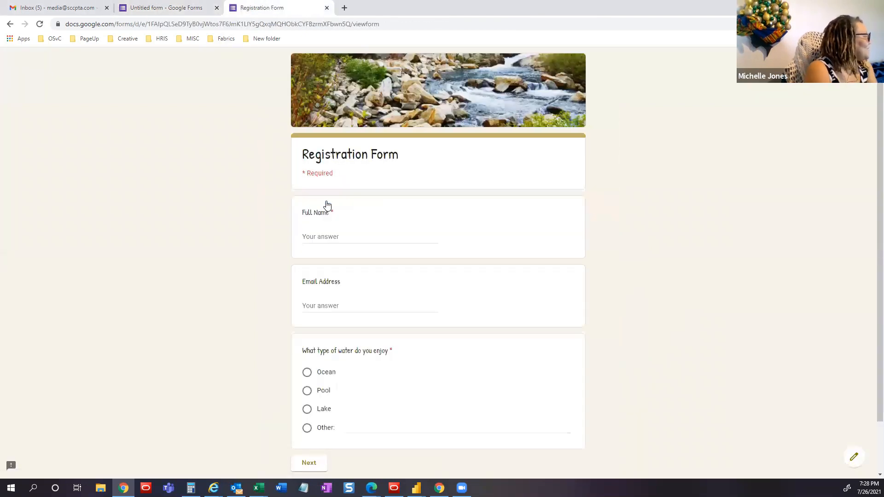
- Enter the respondent's full name, answer Pool, and continue to page two
click(322, 238)
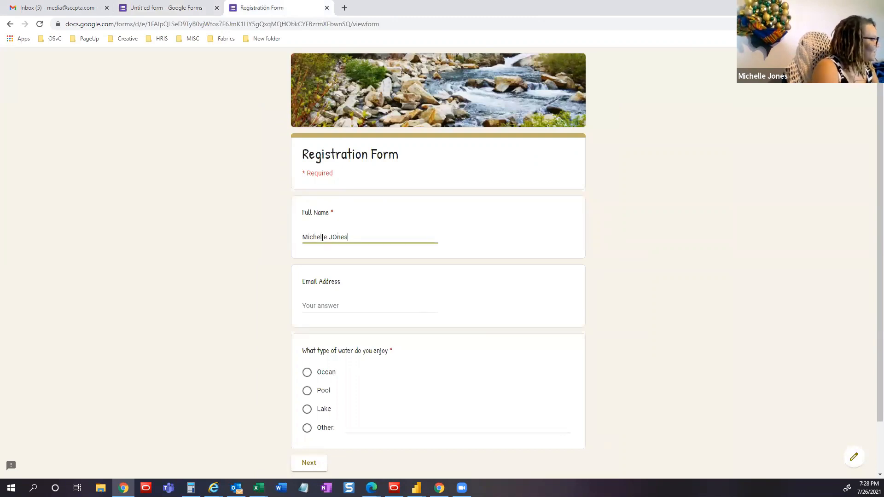
scroll(350, 237, down, 2)
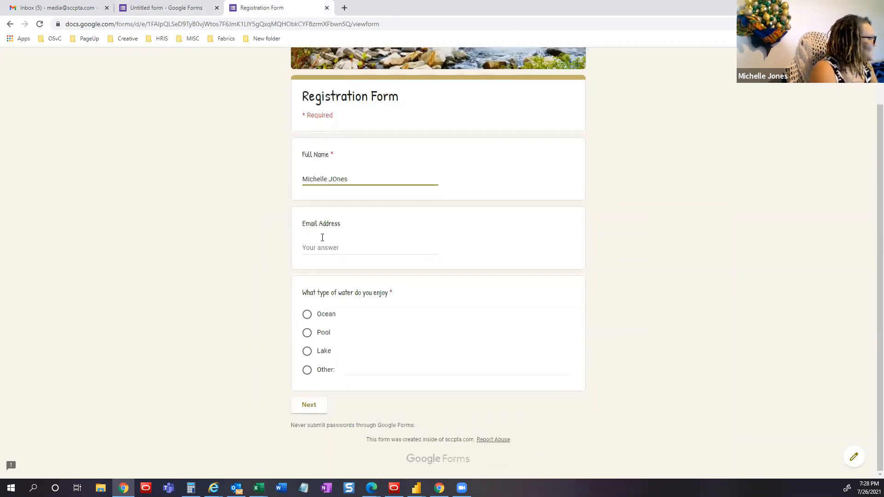
click(305, 409)
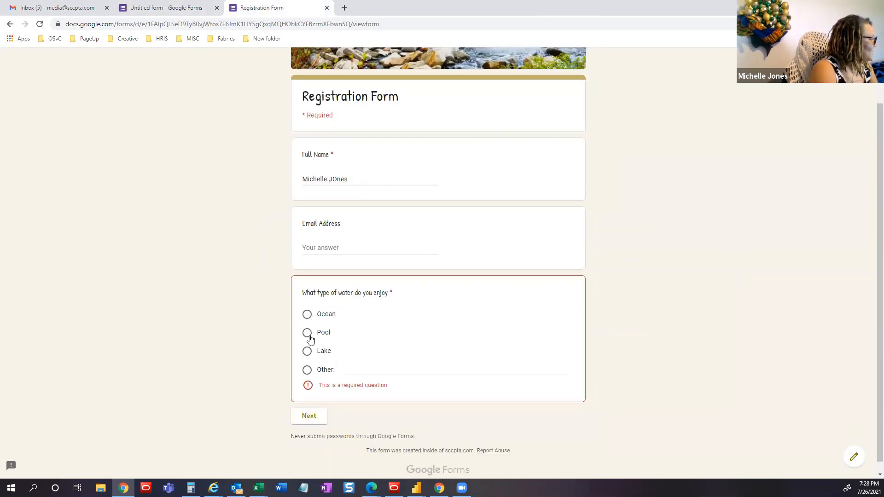
click(308, 333)
click(308, 405)
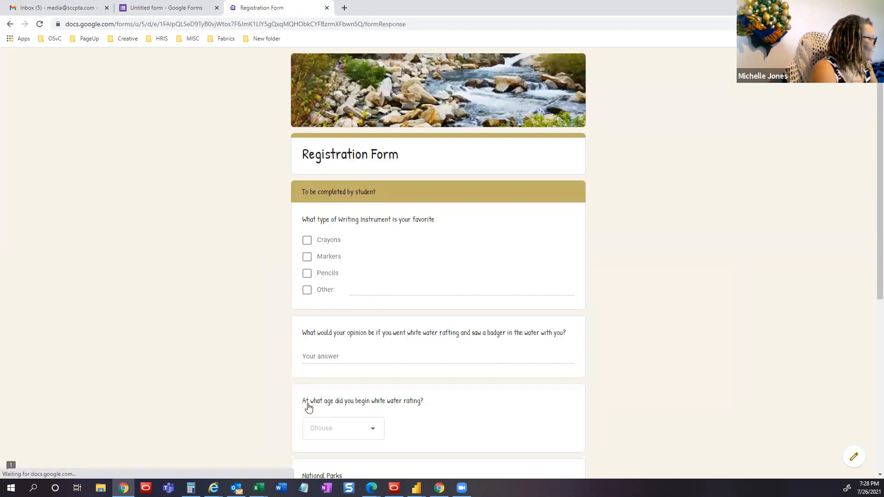
- In the live grid, check Setup for Monday, Thursday, Friday; Mid for Tuesday, Wednesday; Close for Friday
scroll(312, 399, down, 6)
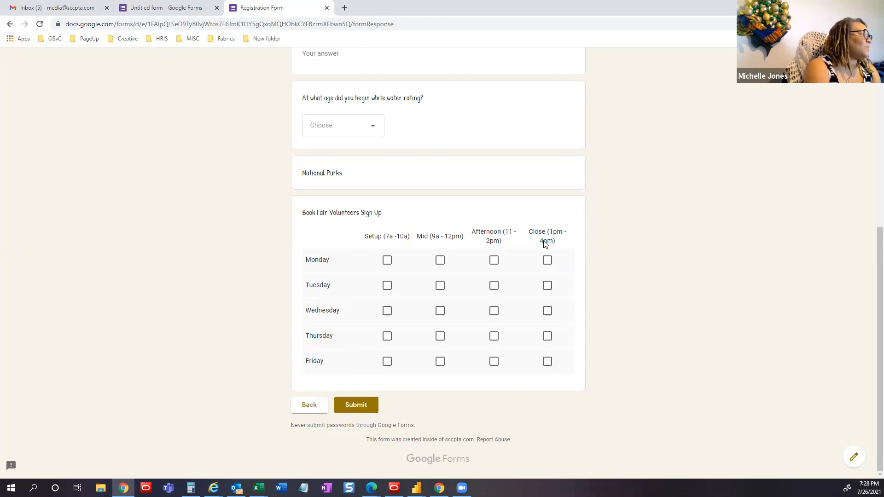
click(387, 261)
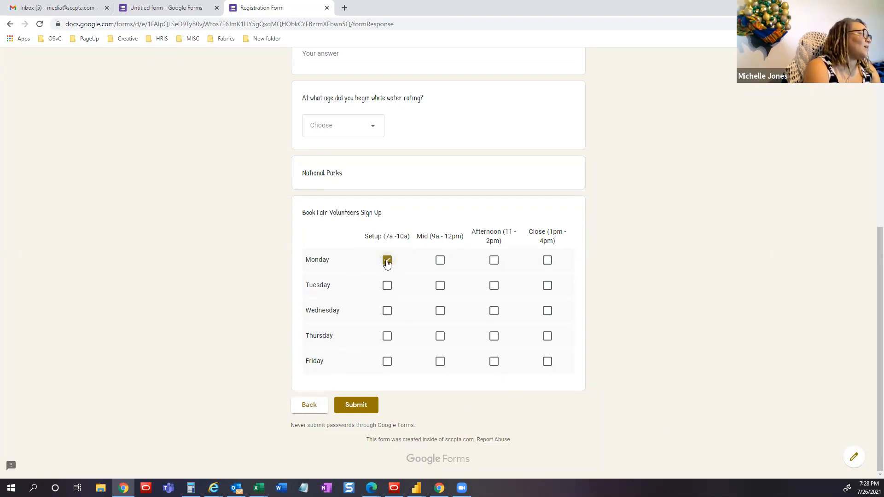
click(440, 289)
click(440, 312)
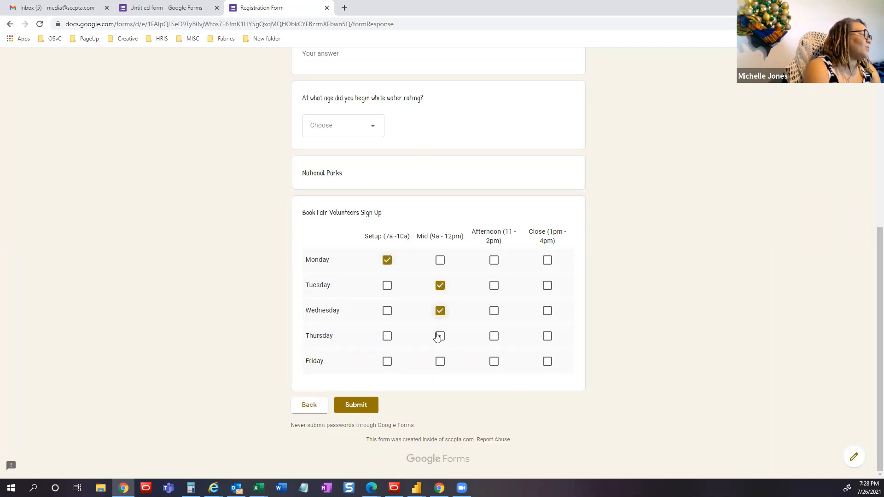
click(387, 362)
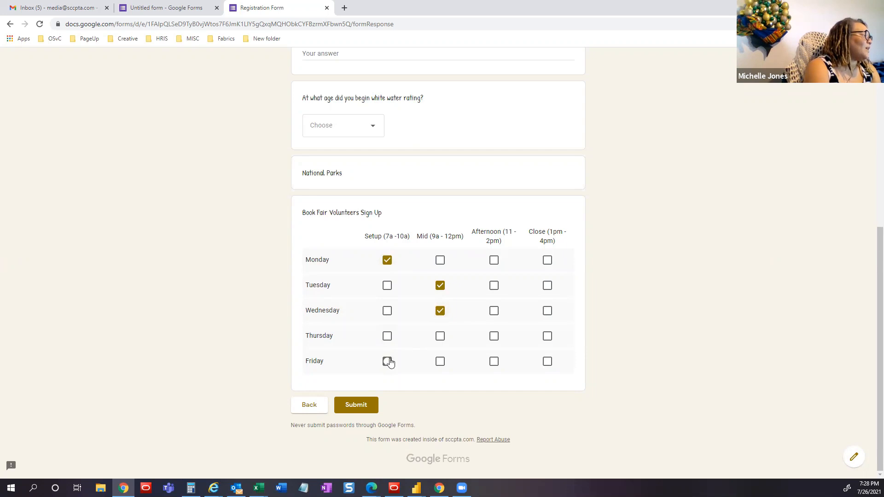
click(548, 364)
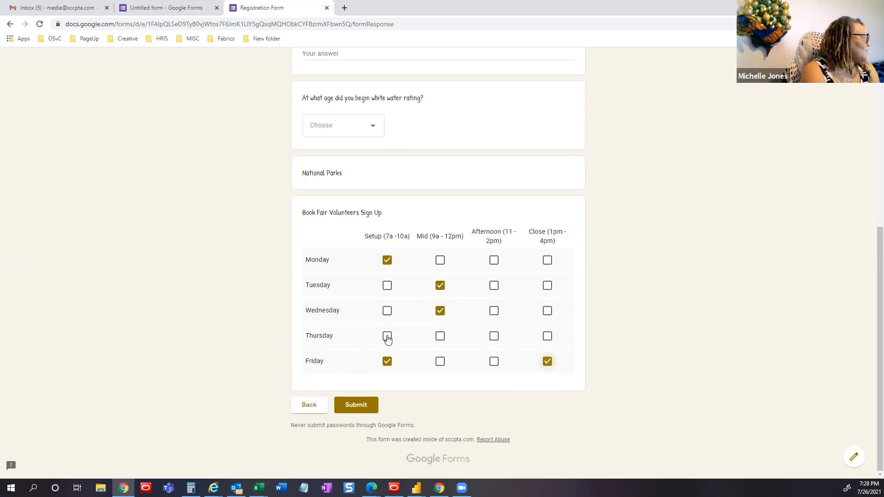
click(388, 338)
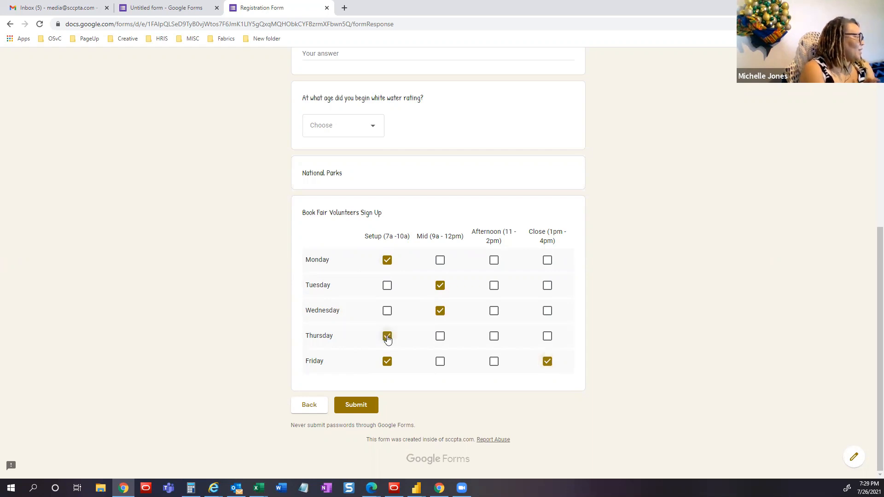
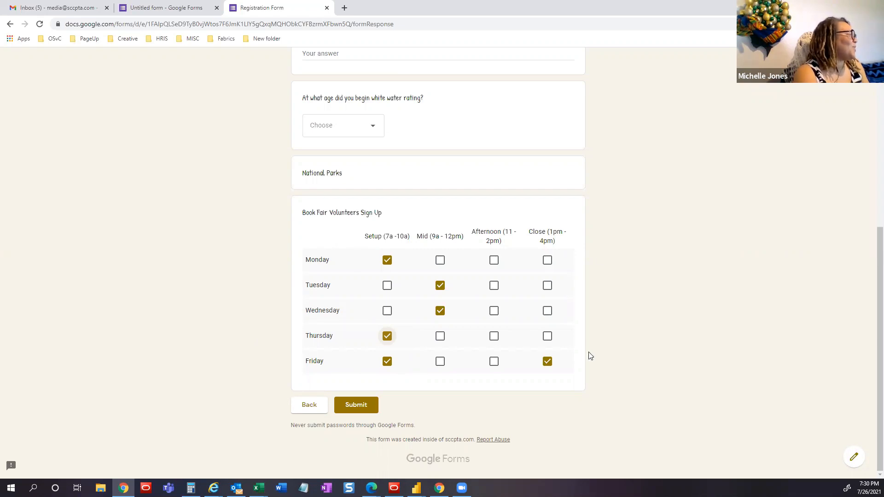
- Switch back to the 'Untitled form - Google Forms' editor tab
click(159, 9)
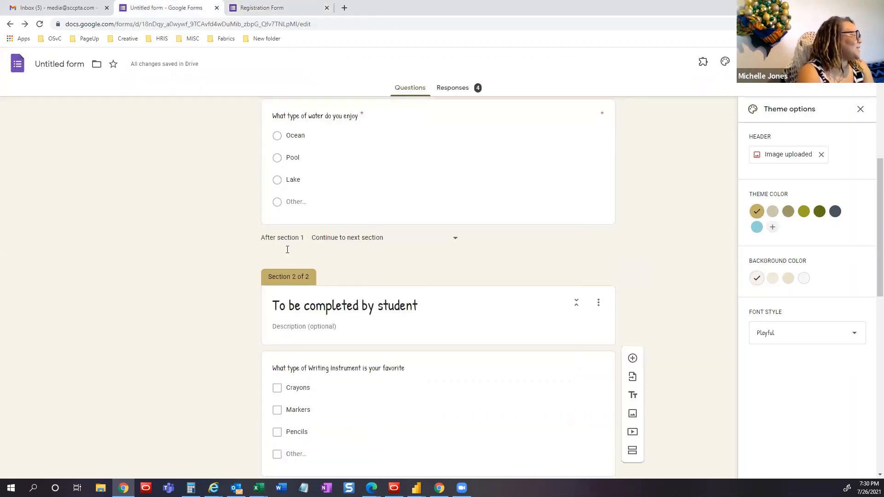
- Delete the National Parks section from the Registration Form
scroll(286, 251, down, 10)
scroll(287, 249, down, 8)
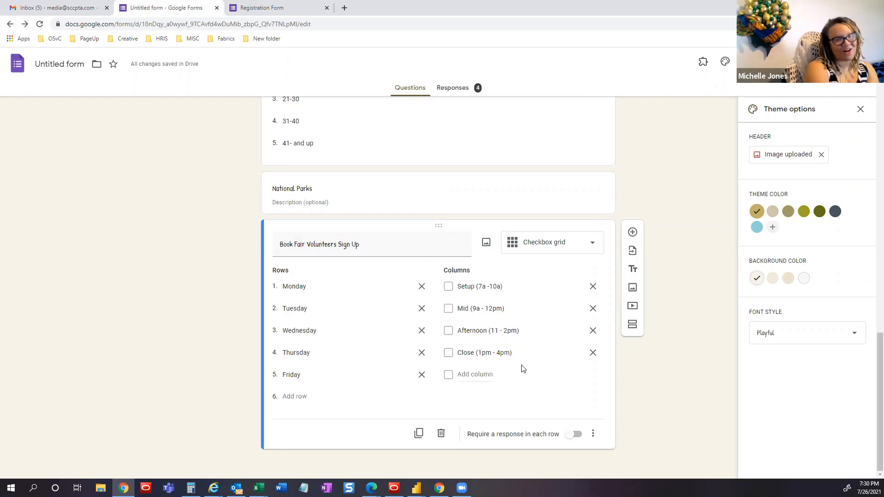
click(383, 193)
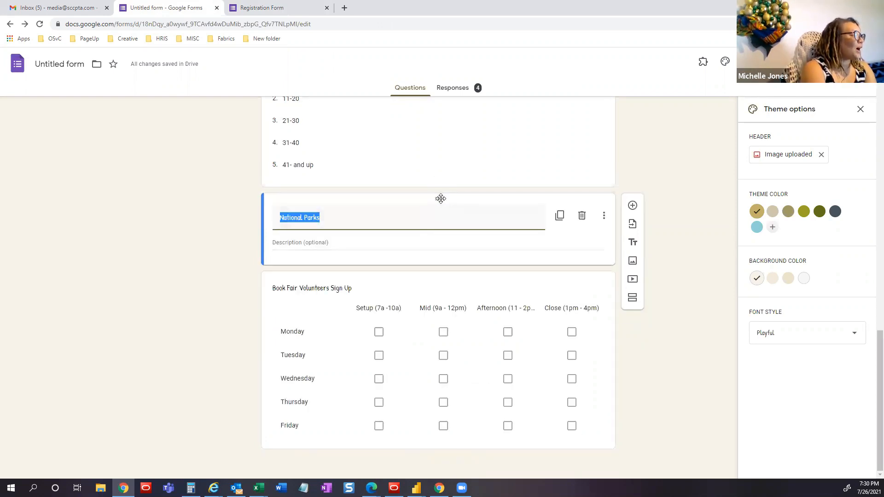
drag(441, 198, 432, 140)
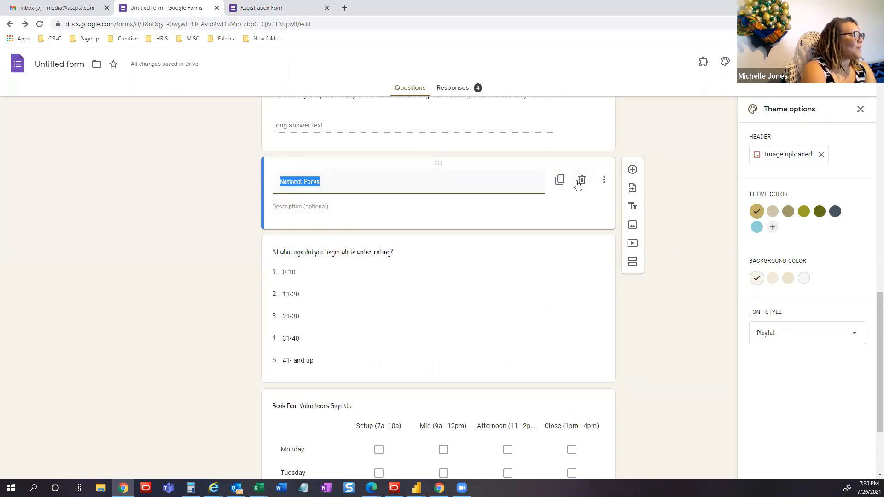
click(582, 179)
- Duplicate the Book Fair Volunteers Sign Up grid question
scroll(505, 298, down, 2)
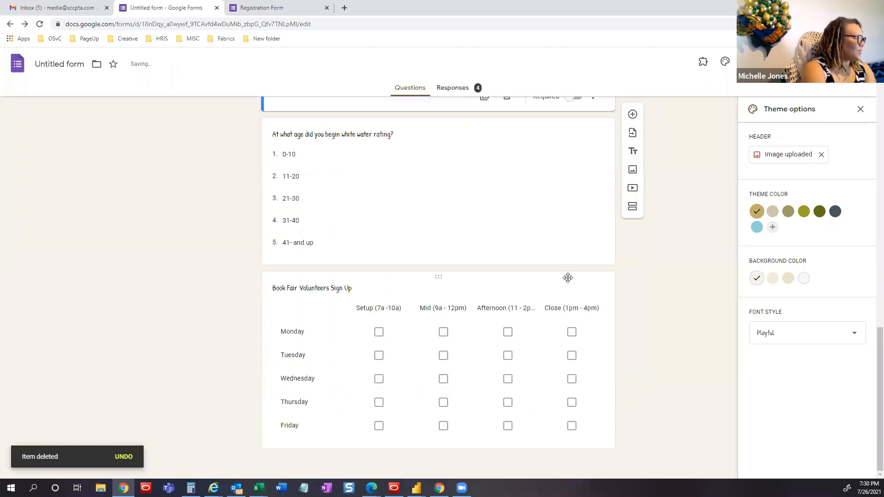
click(480, 287)
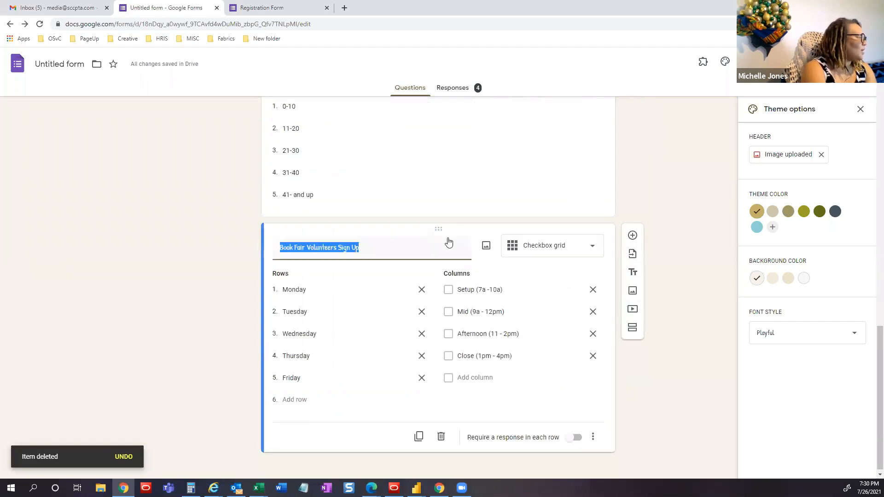
click(419, 439)
click(419, 438)
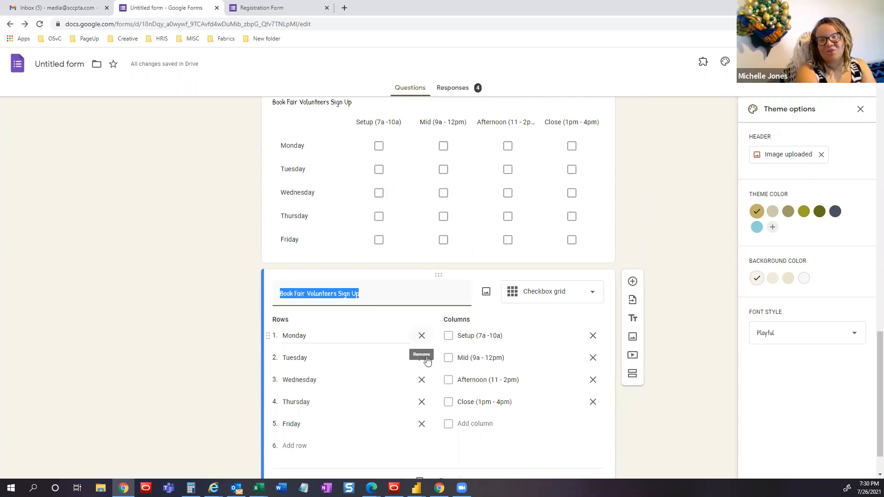
mouse_move(394, 488)
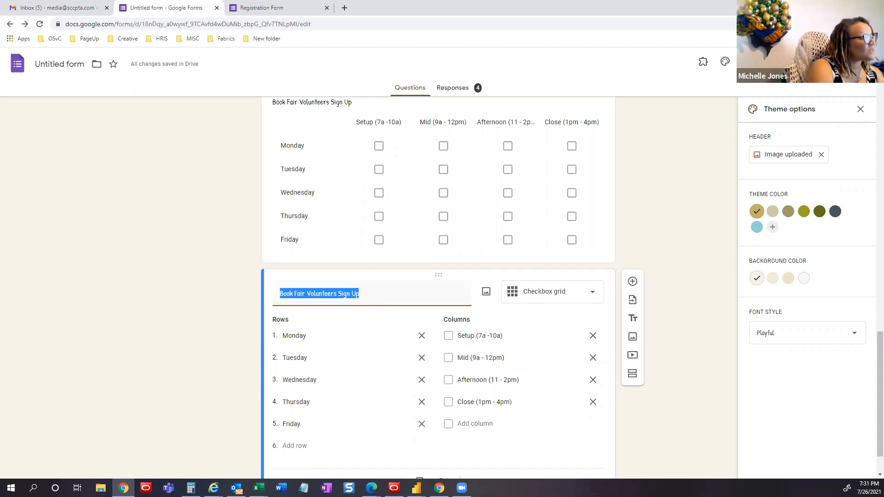
- In Settings, lift the sccpta.com sign-in restriction and enable 'See summary charts and text responses'
click(770, 62)
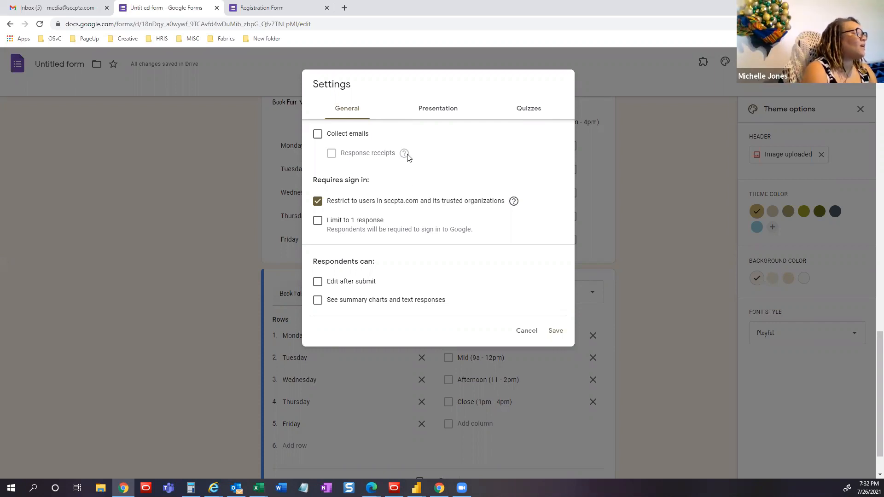
mouse_move(405, 155)
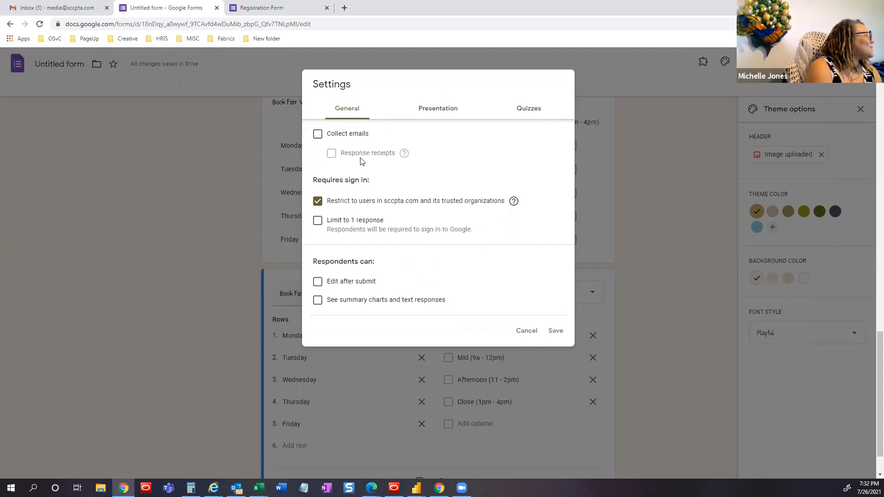
click(317, 203)
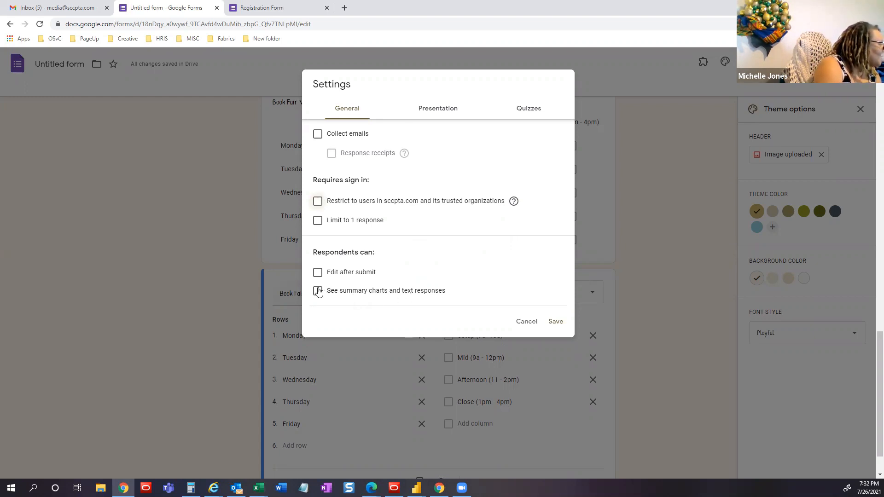
click(318, 292)
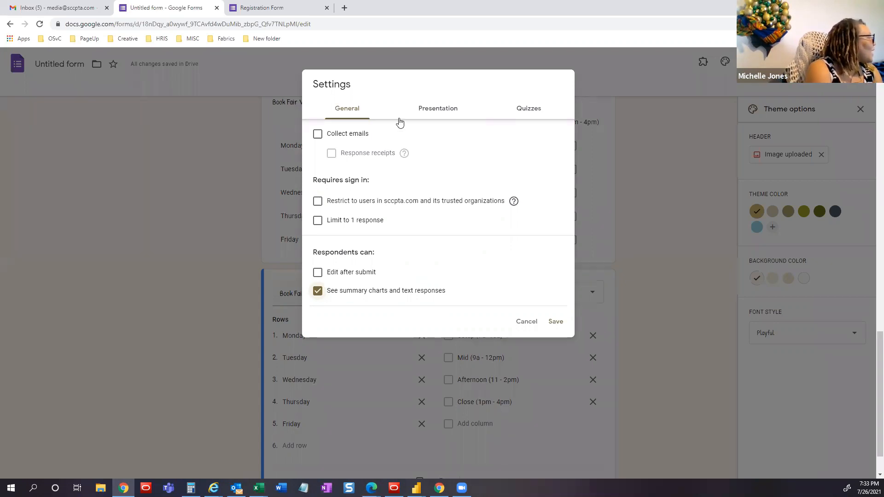
- Turn on Collect emails and Response receipts, then view the Presentation settings
click(318, 134)
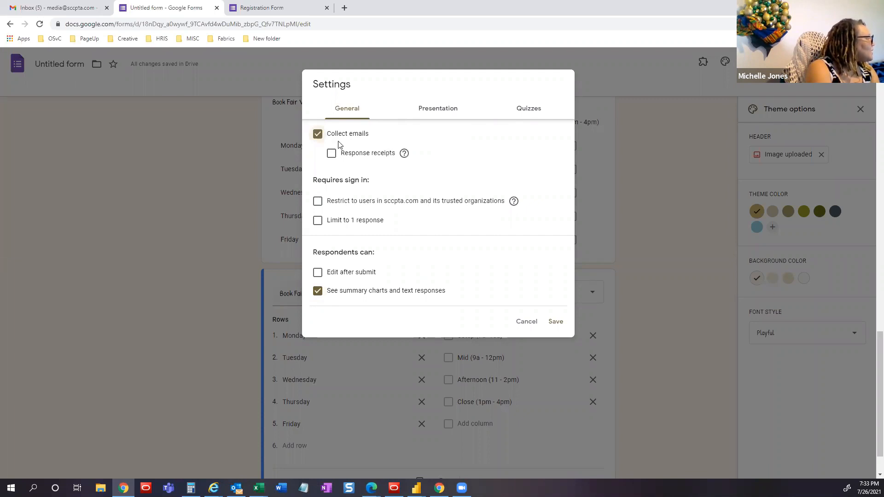
click(336, 156)
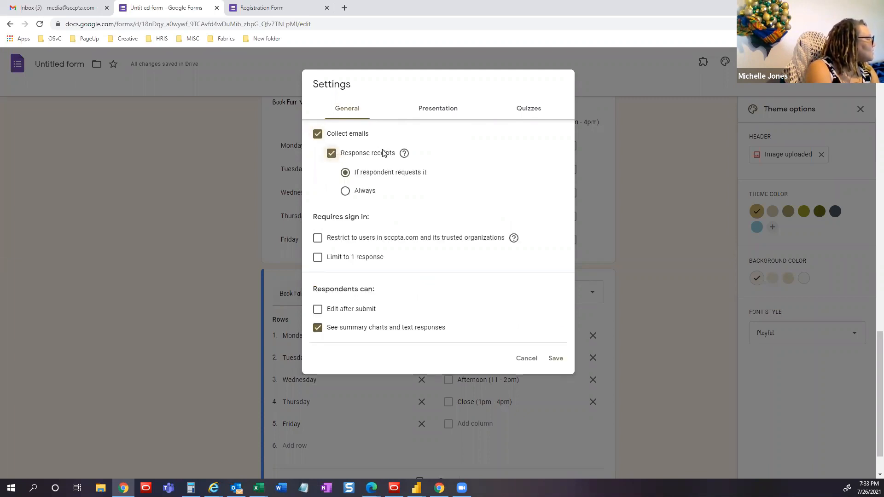
click(450, 112)
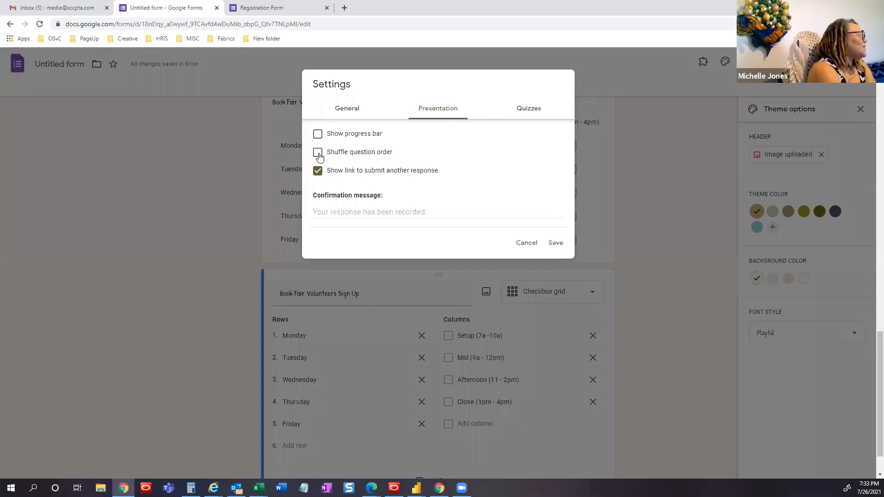
- Submit the pending Registration Form test response and go back to the editor's settings
click(254, 7)
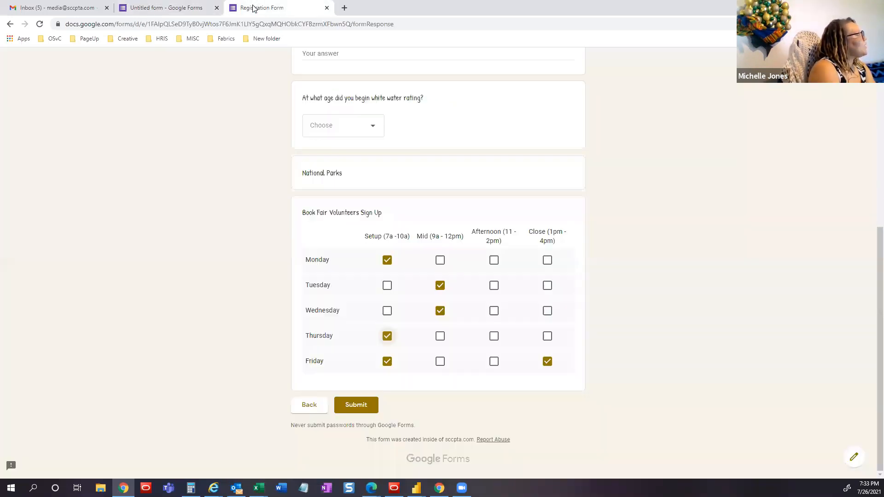
click(355, 409)
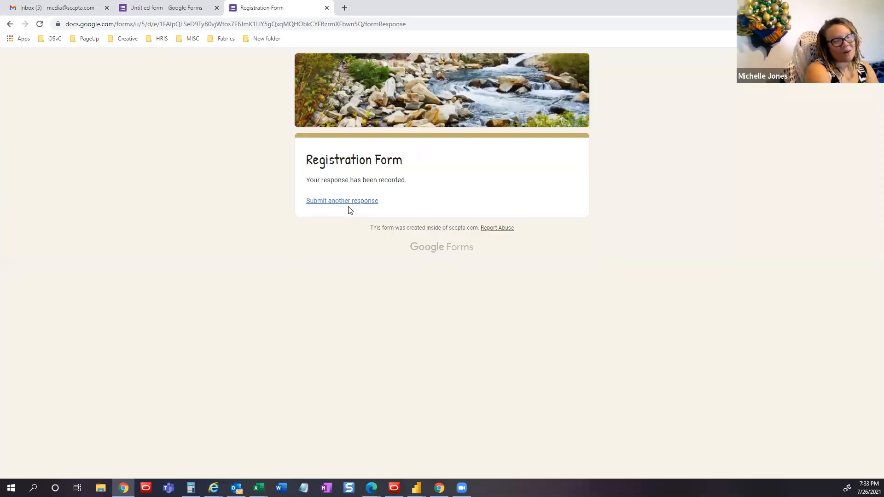
click(167, 8)
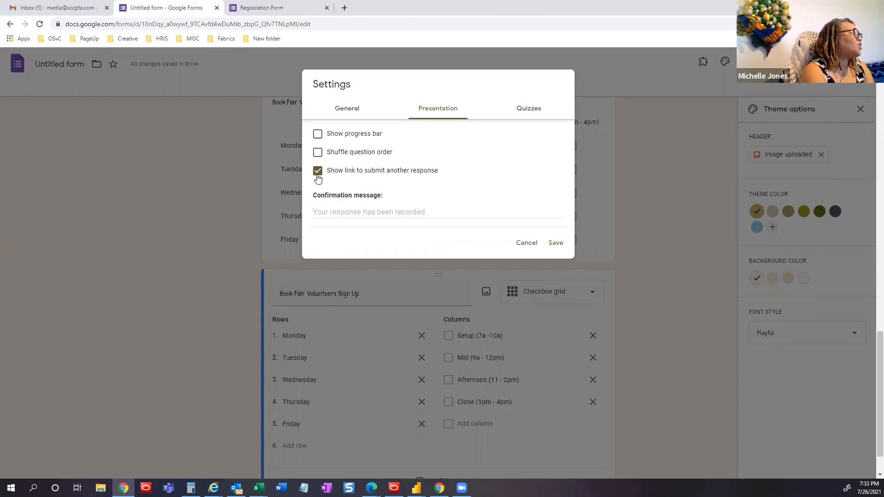
- Turn off 'Show link to submit another response', review General and Quizzes, and save
click(318, 171)
click(334, 110)
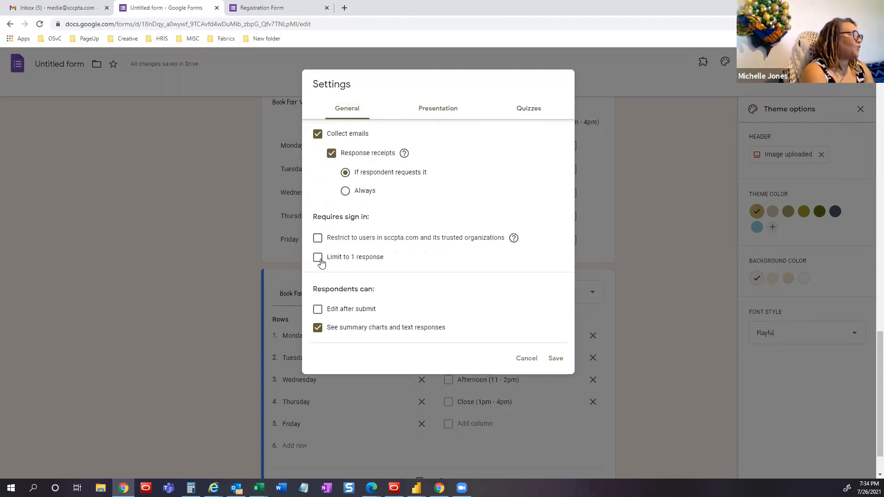
click(421, 110)
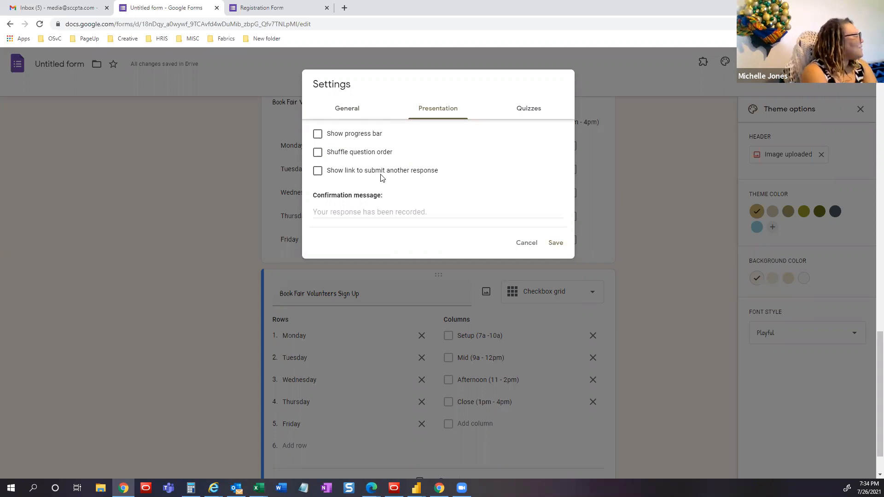
click(533, 111)
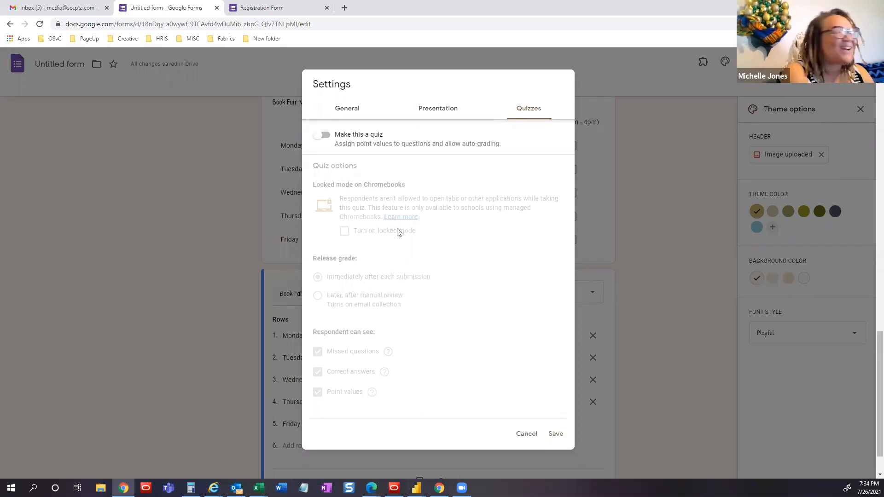
click(434, 111)
click(565, 245)
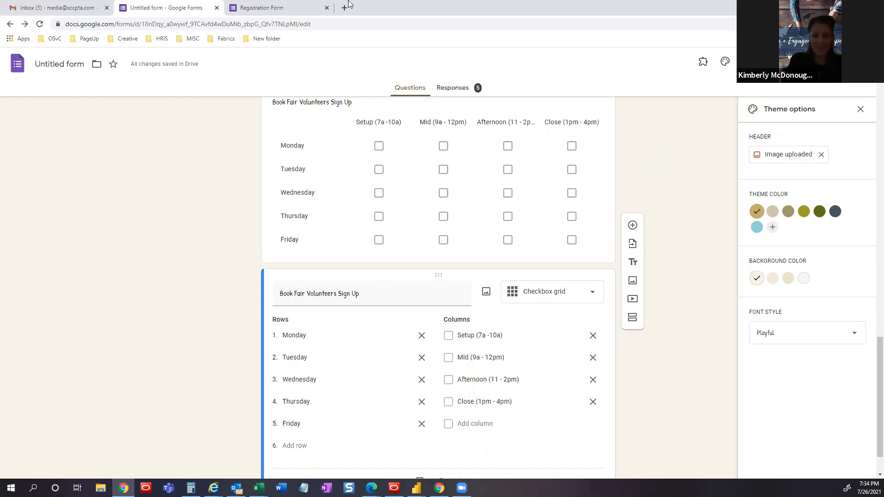
- Start a fresh response and enter the respondent's email and full name
click(251, 8)
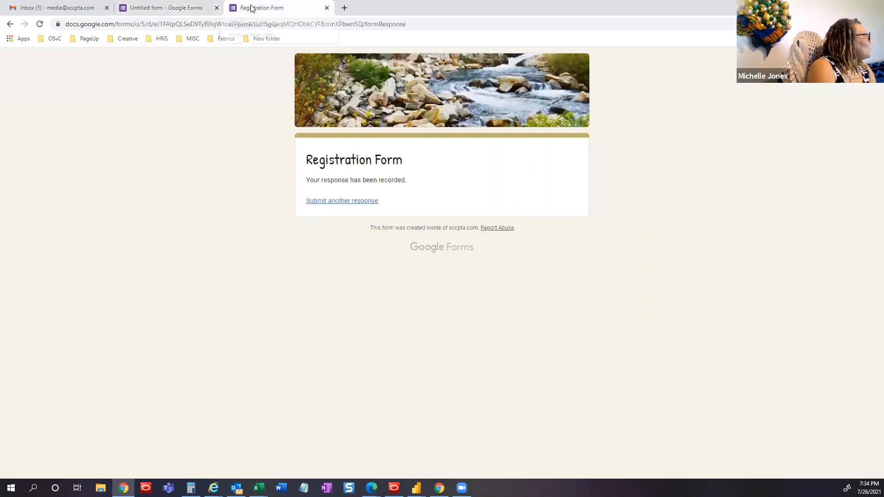
click(329, 202)
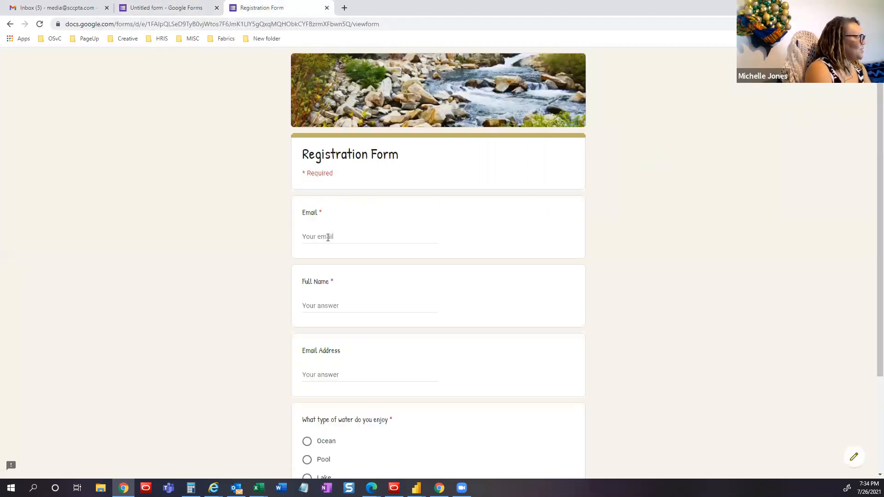
click(325, 235)
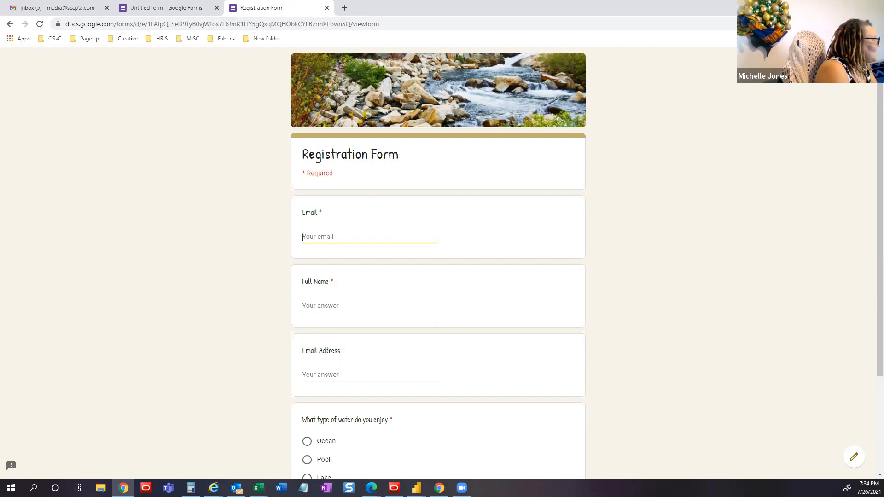
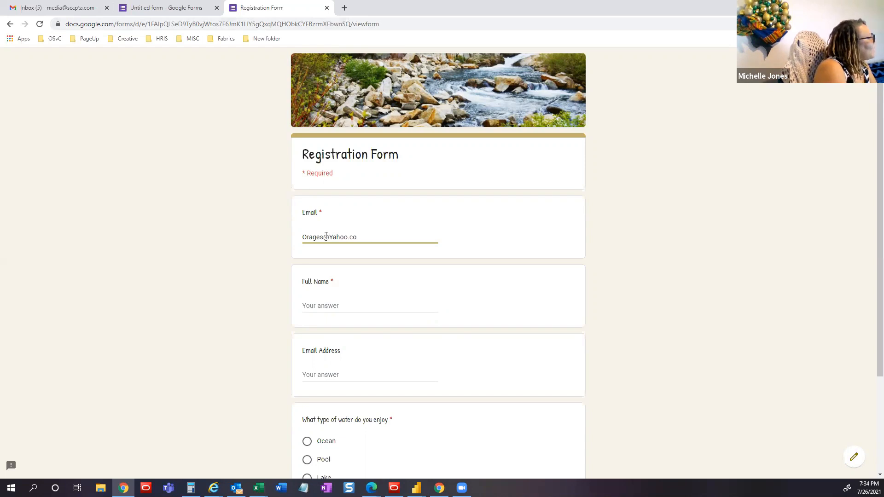
click(344, 307)
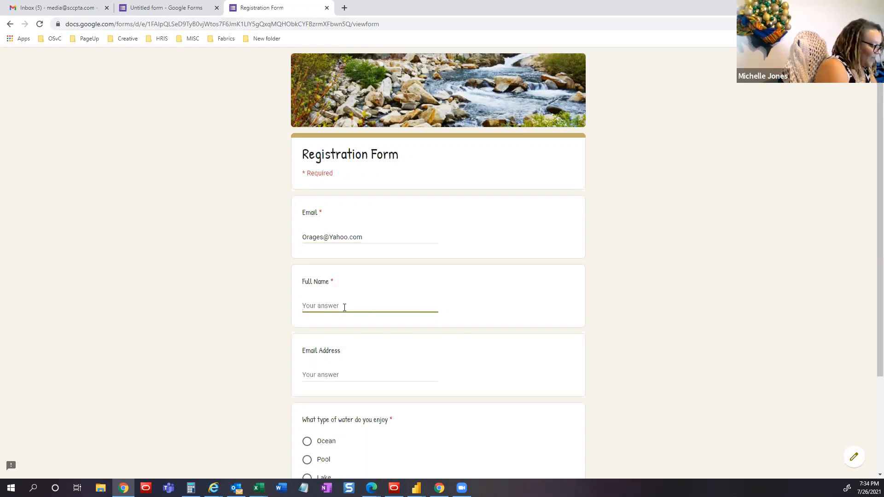
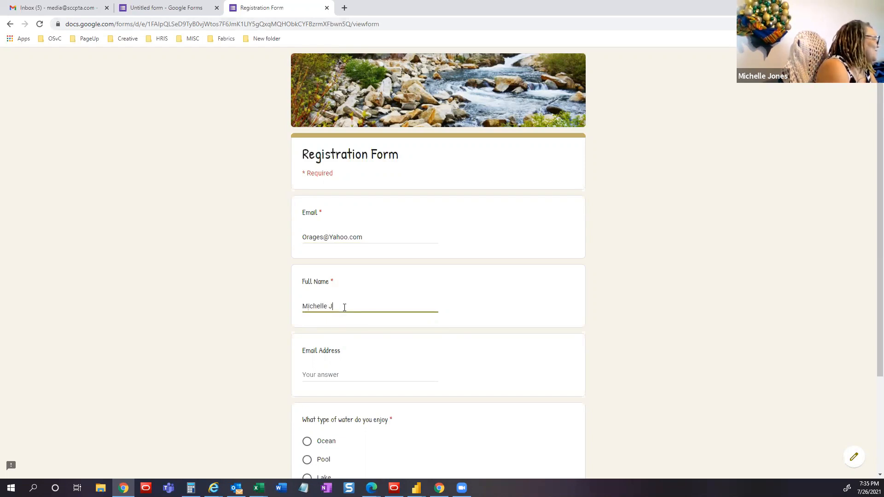
click(308, 254)
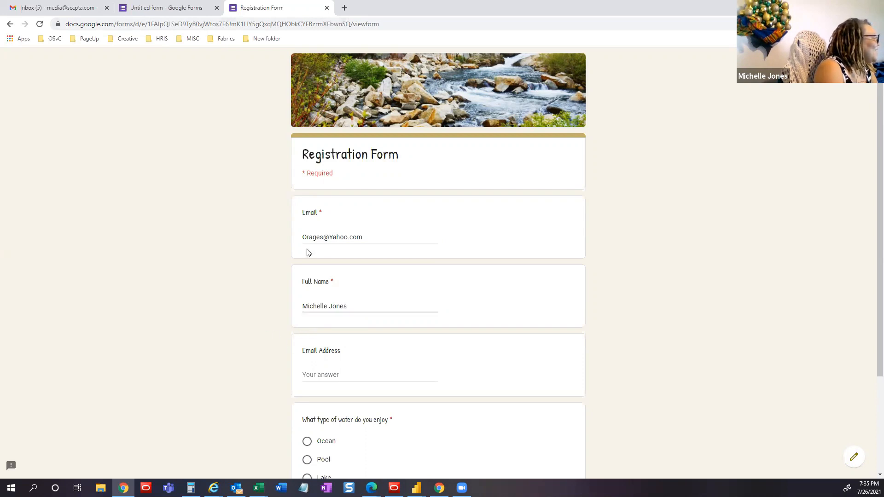
- Correct the email's domain typo and choose Lake as the preferred water
click(315, 237)
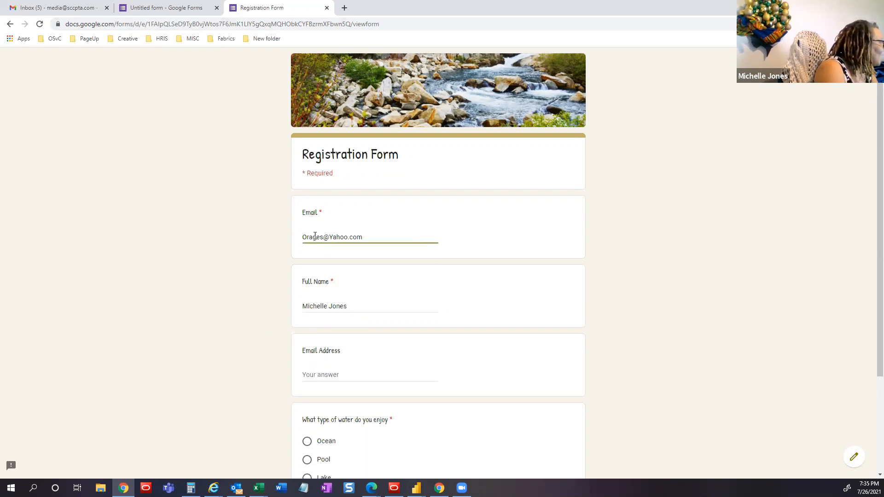
text(n)
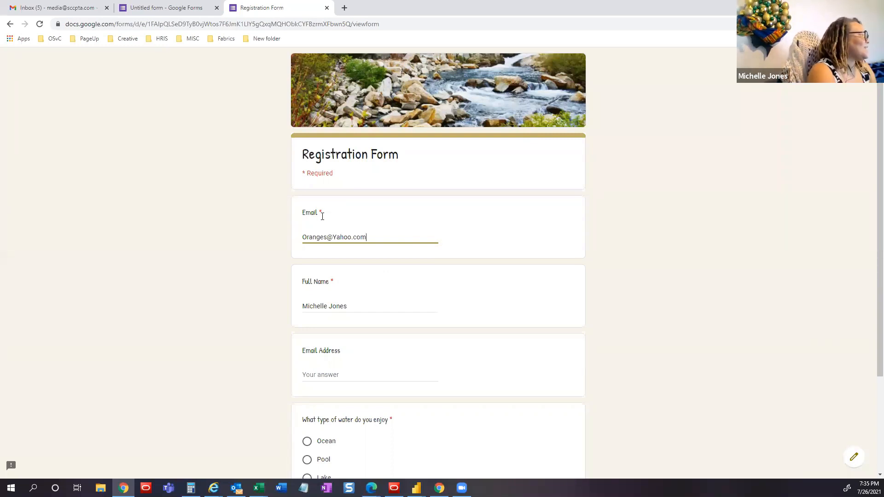
scroll(348, 300, down, 2)
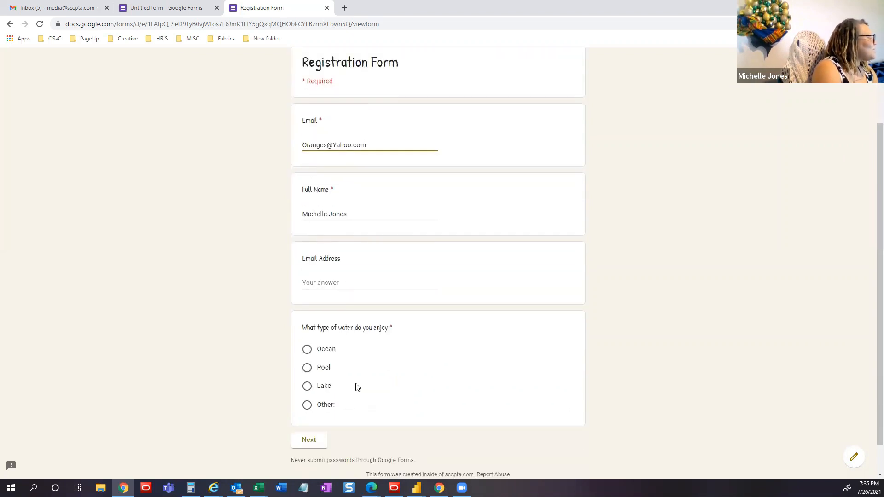
click(307, 386)
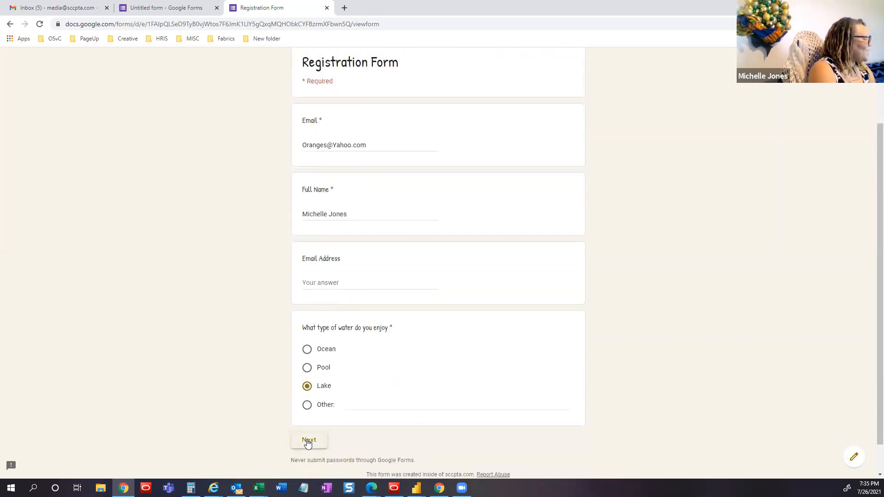
- On page two, pick Pencils and Other with 'Sharpies' as writing instruments
click(309, 441)
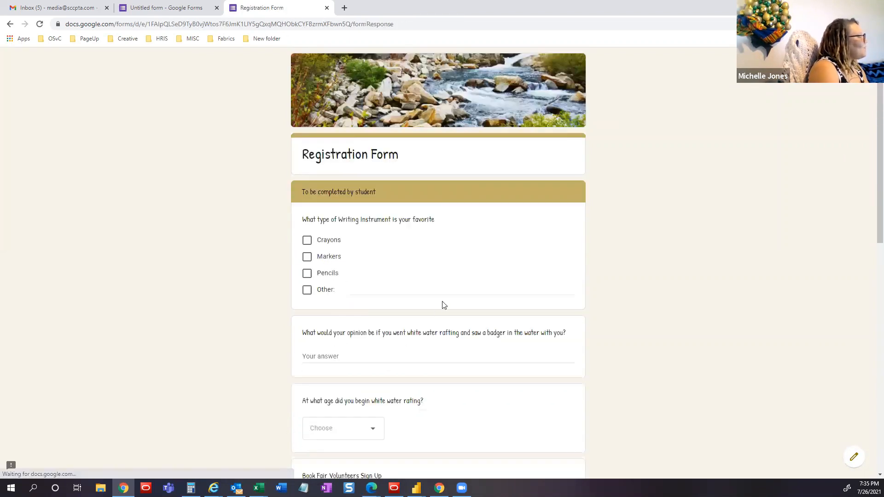
click(307, 273)
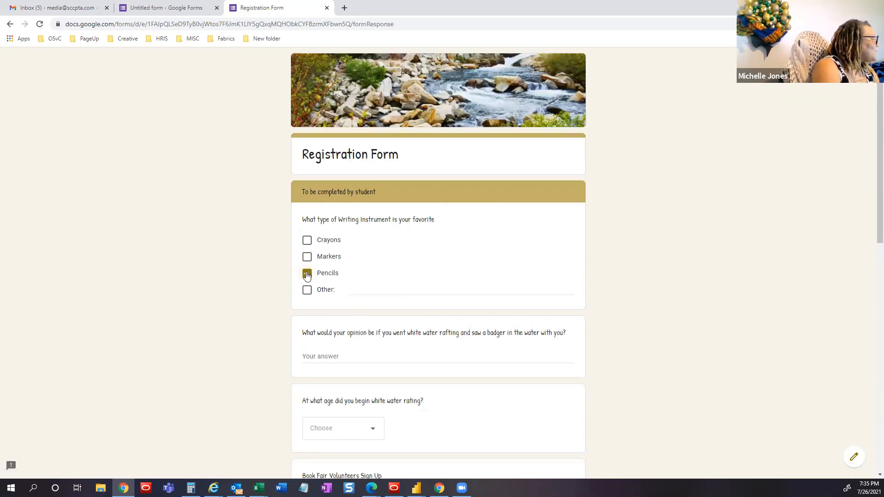
click(307, 290)
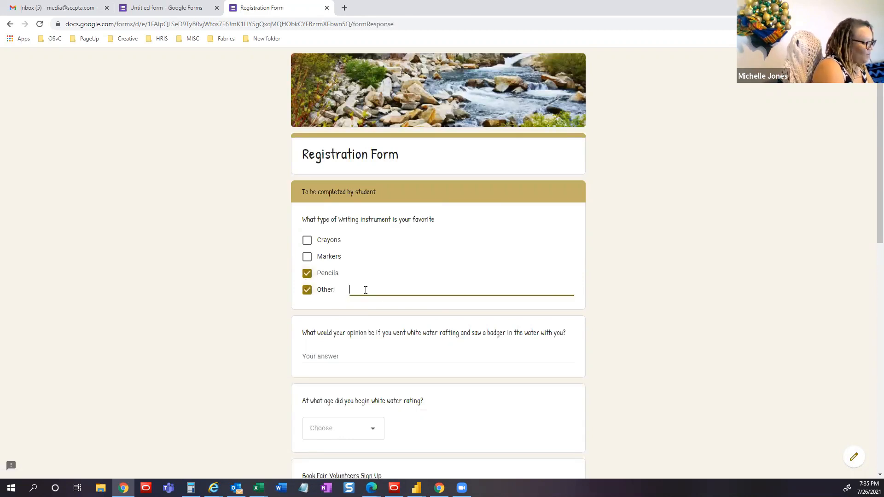
text(Sharpies)
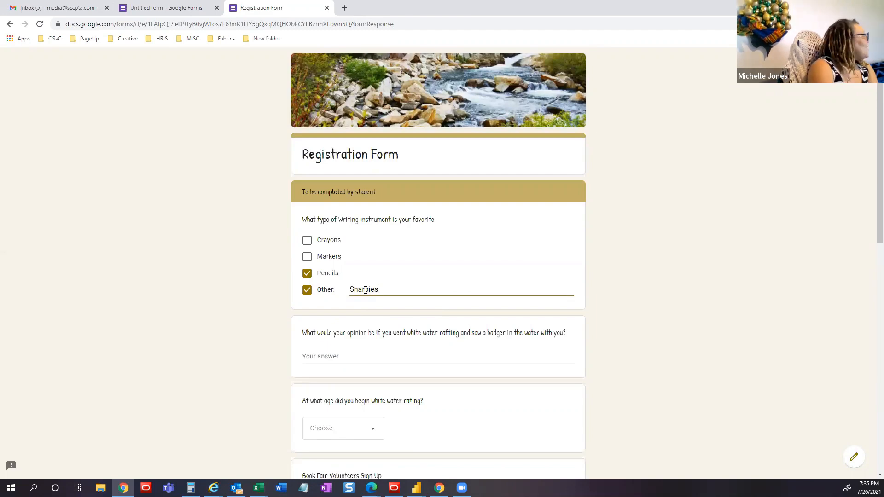
click(660, 380)
- Check 'Send me a copy of my responses'
scroll(661, 381, down, 1)
scroll(660, 380, down, 6)
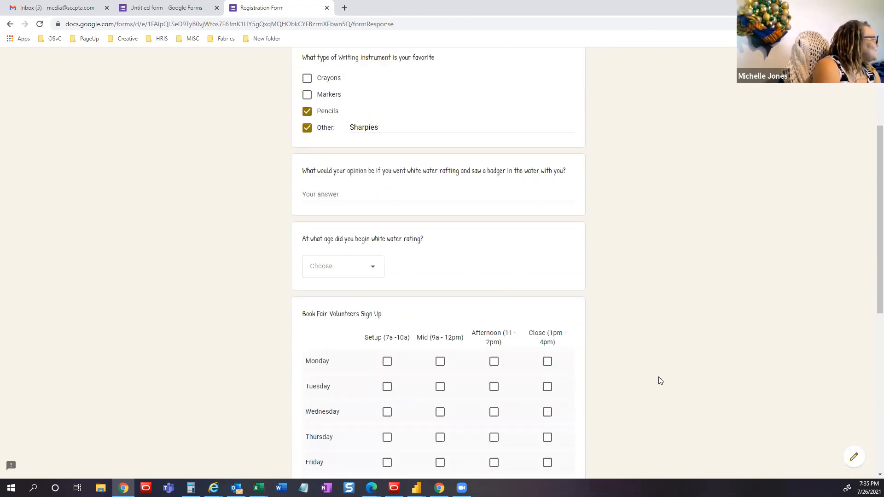
scroll(424, 133, down, 1)
scroll(424, 133, down, 2)
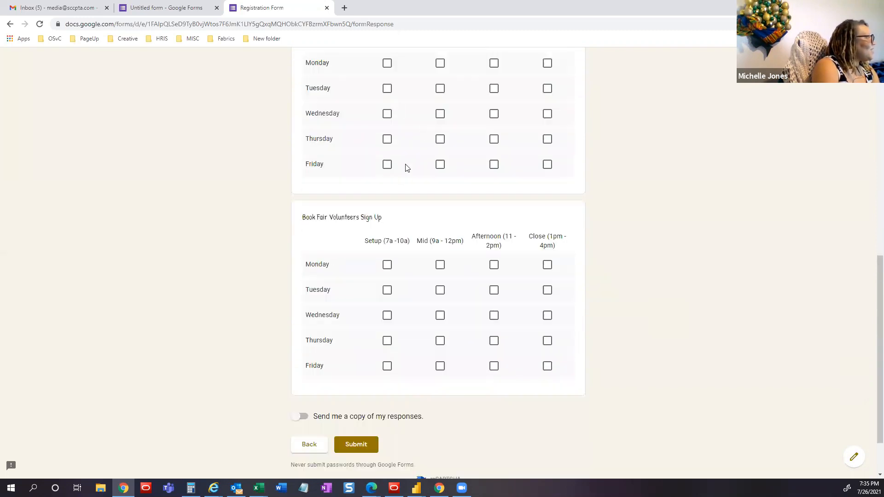
scroll(598, 338, down, 1)
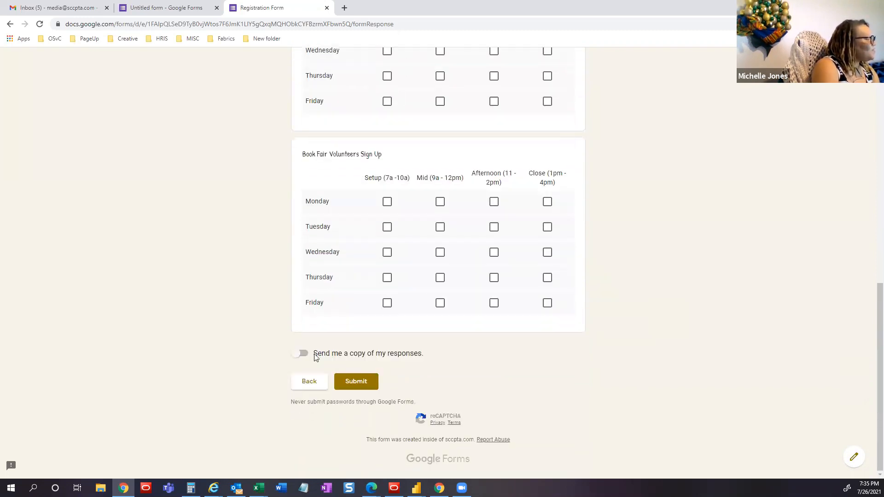
click(302, 355)
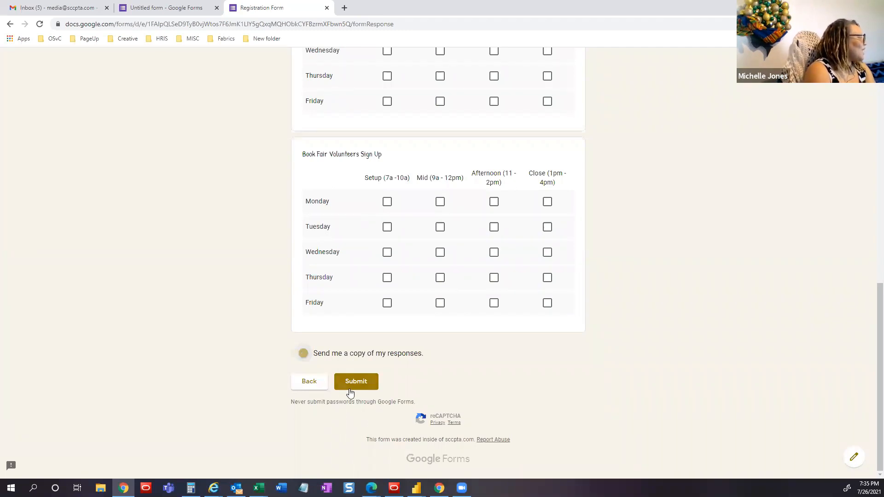
- Check Setup for Monday, Tuesday and Mid for Wednesday–Friday, then submit the response
click(387, 204)
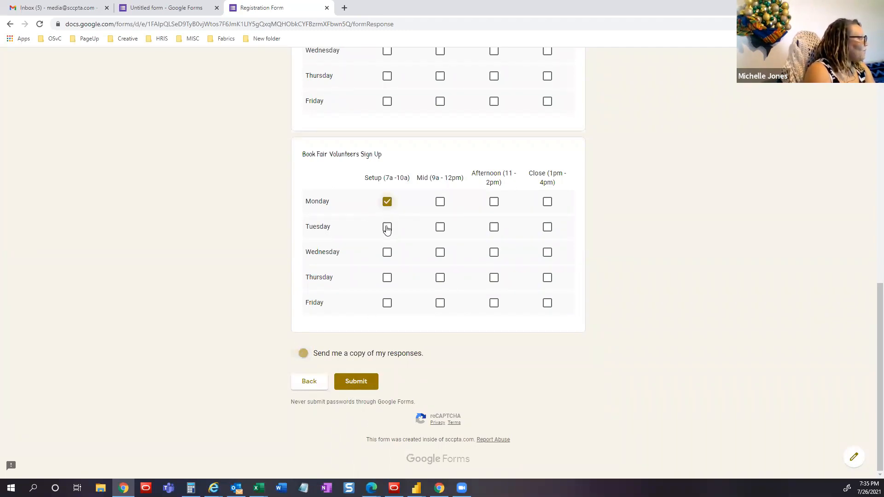
click(387, 228)
click(440, 253)
click(441, 278)
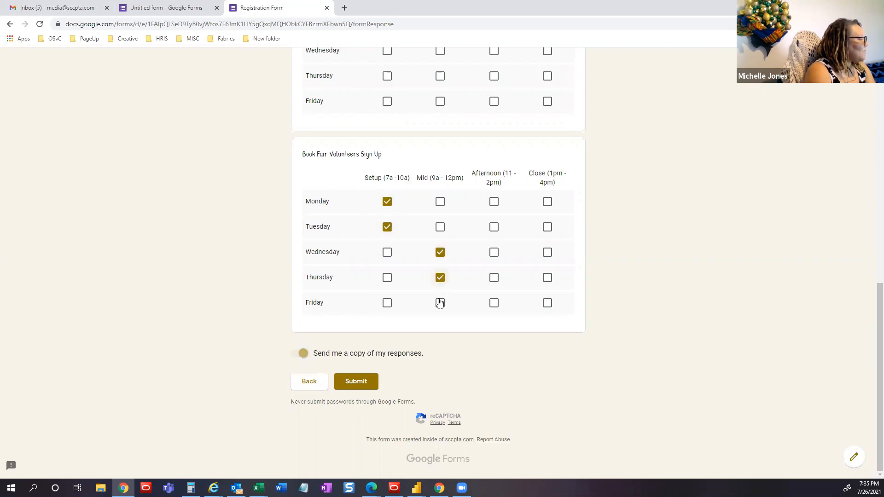
click(440, 303)
click(357, 381)
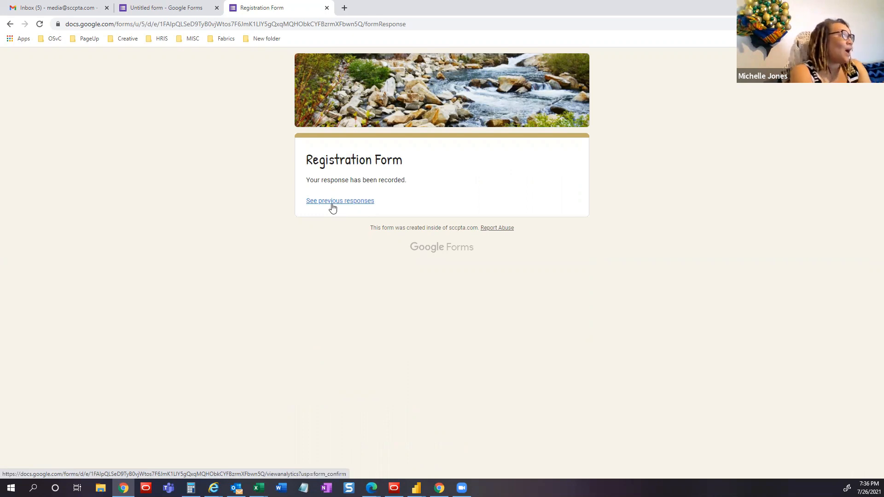
- Open 'See previous responses' to view the six-response summary charts
click(332, 204)
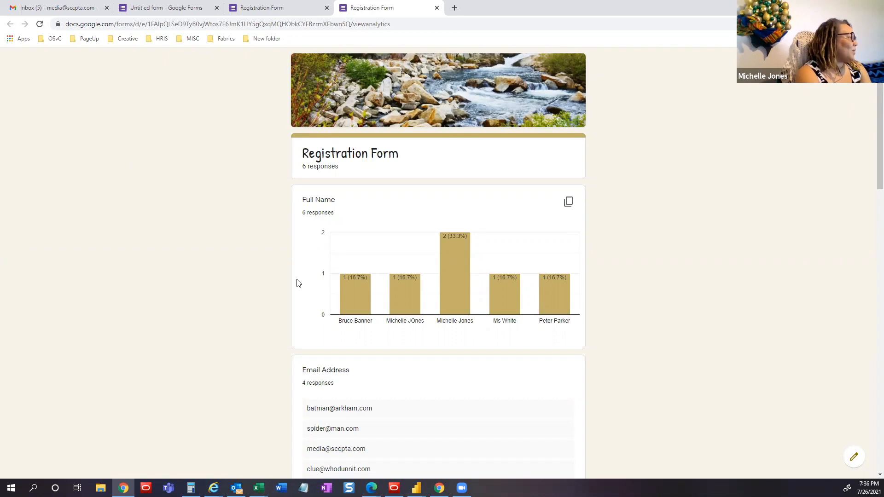
scroll(298, 283, down, 8)
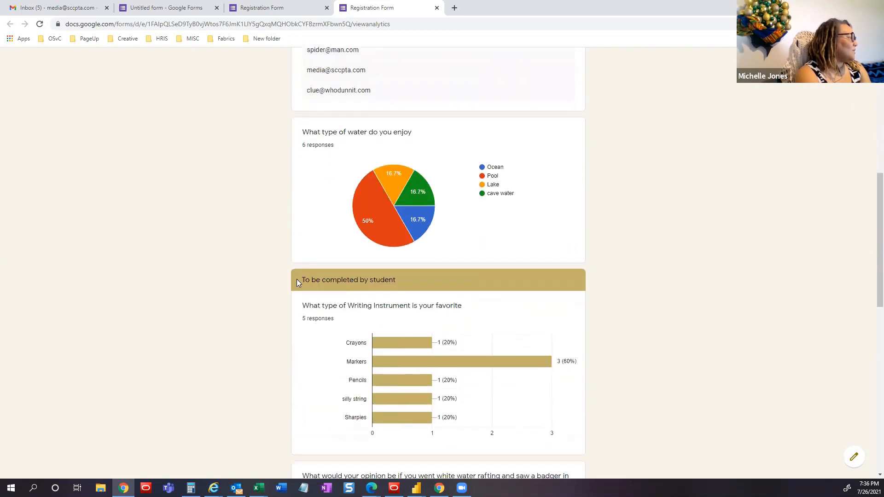
scroll(297, 280, down, 11)
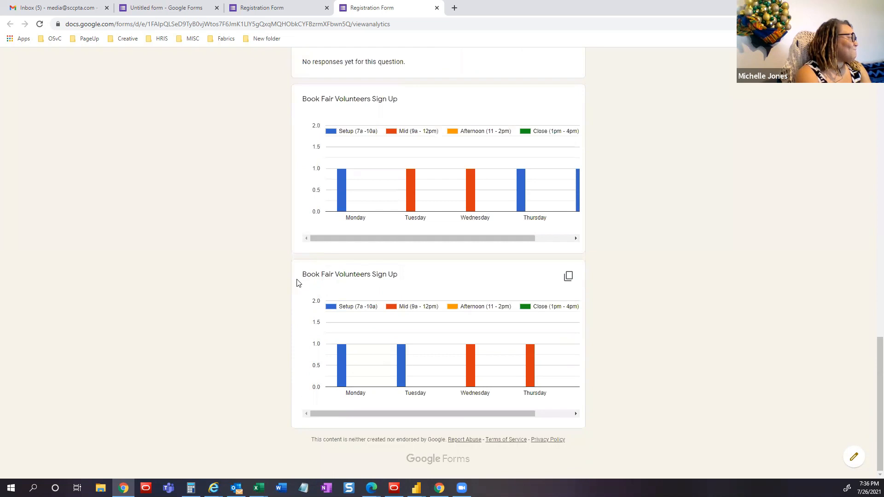
scroll(297, 283, up, 3)
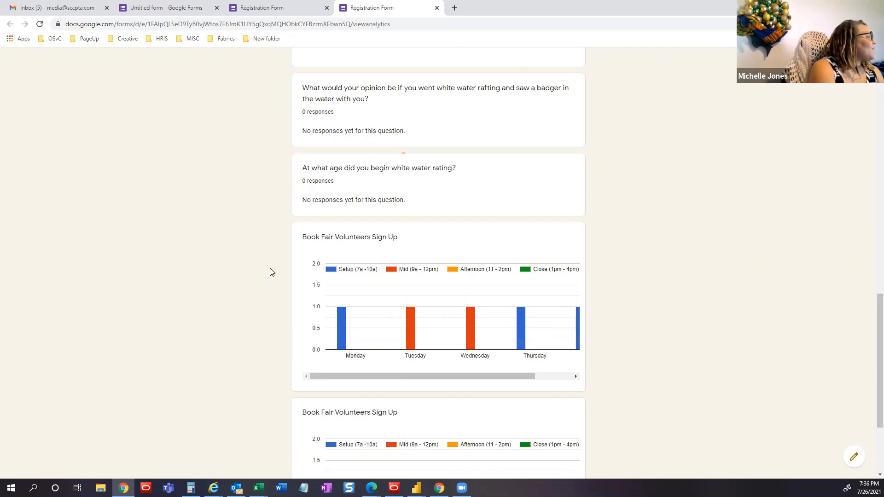
scroll(271, 271, up, 1)
scroll(271, 271, up, 20)
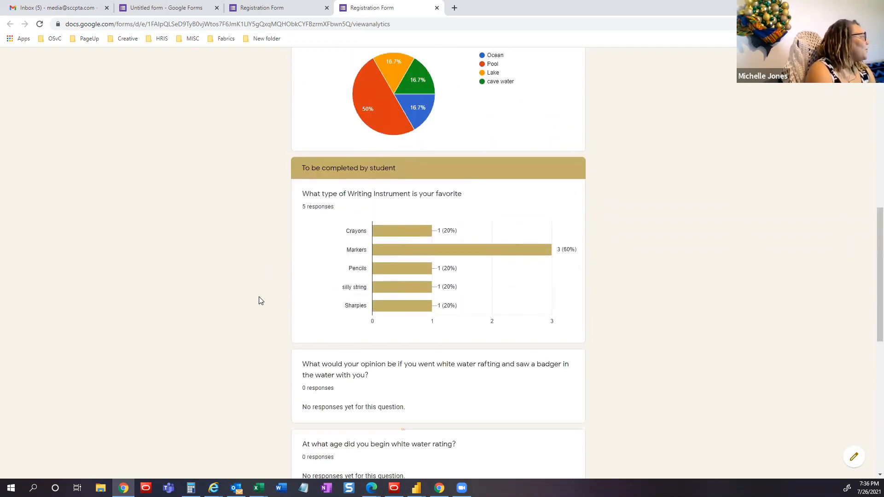